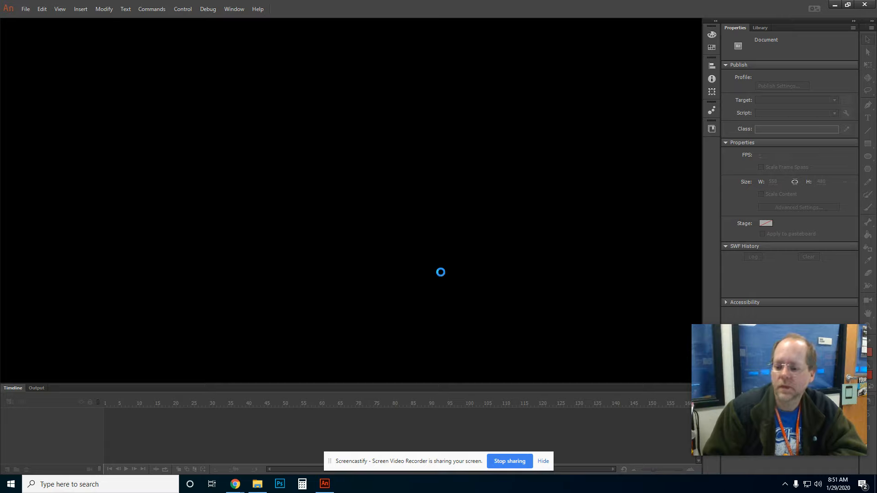
# Step: Create a new HTML5 Canvas document from the welcome screen
pyautogui.moveTo(746, 359)
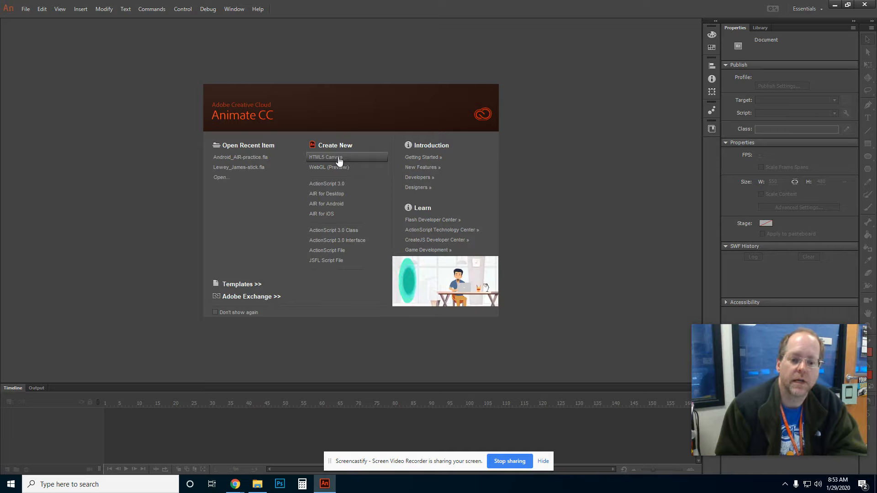
pyautogui.click(339, 160)
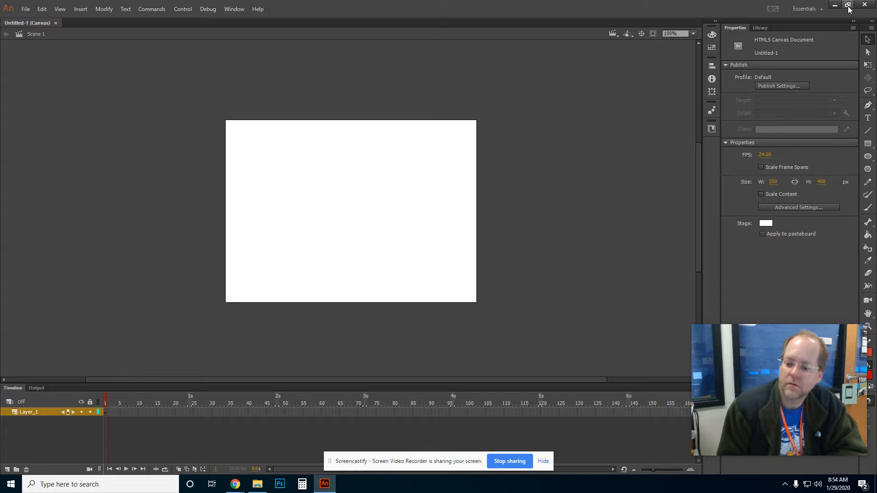
pyautogui.moveTo(783, 333); pyautogui.dragTo(762, 369)
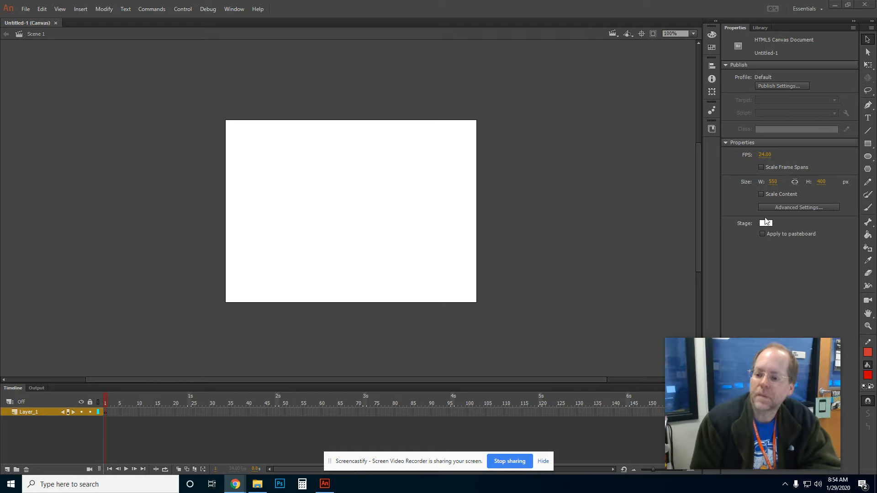
# Step: Collapse the docked Properties and Library panels to icons
pyautogui.click(233, 11)
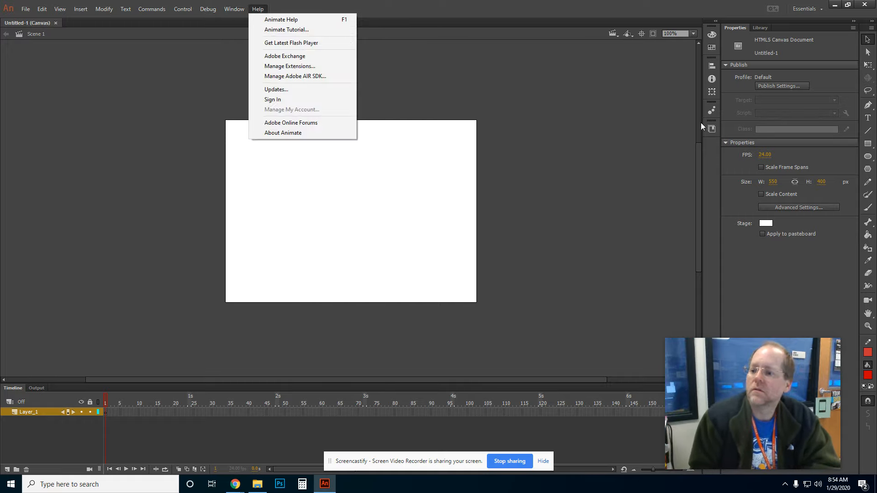
pyautogui.click(854, 21)
pyautogui.click(854, 21)
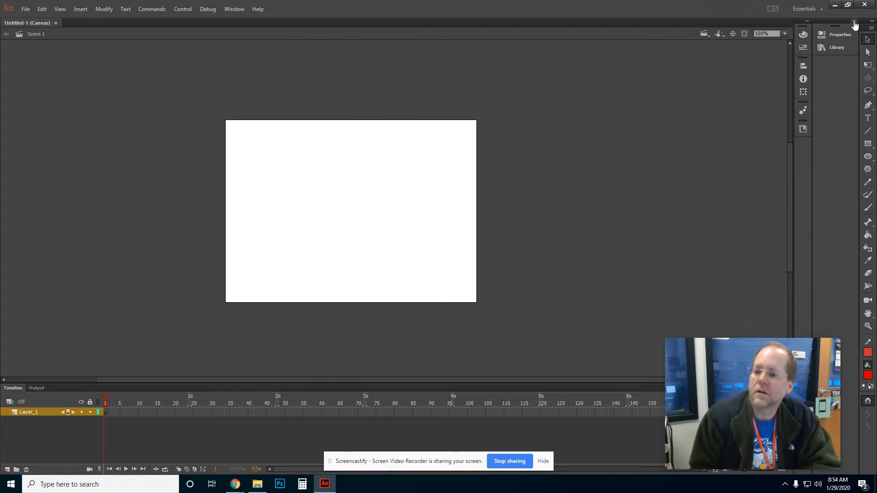
# Step: Try the Animator workspace layout, followed by the Classic workspace layout
pyautogui.click(243, 13)
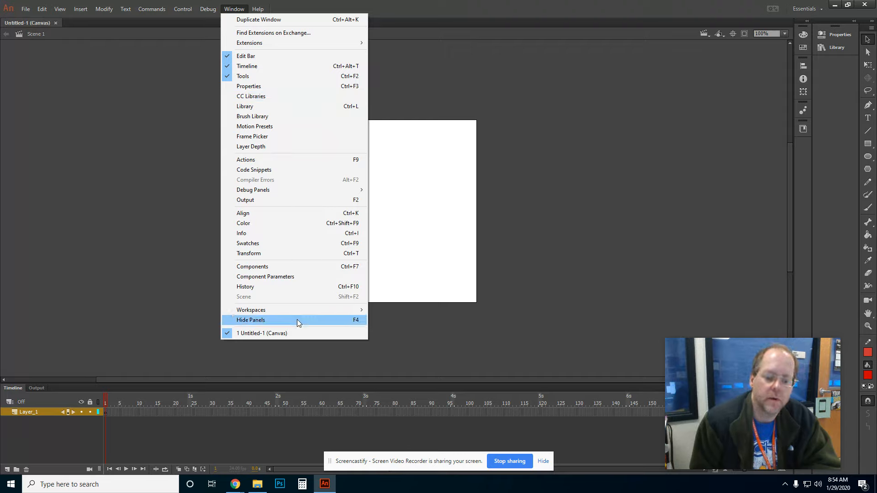
pyautogui.moveTo(296, 310)
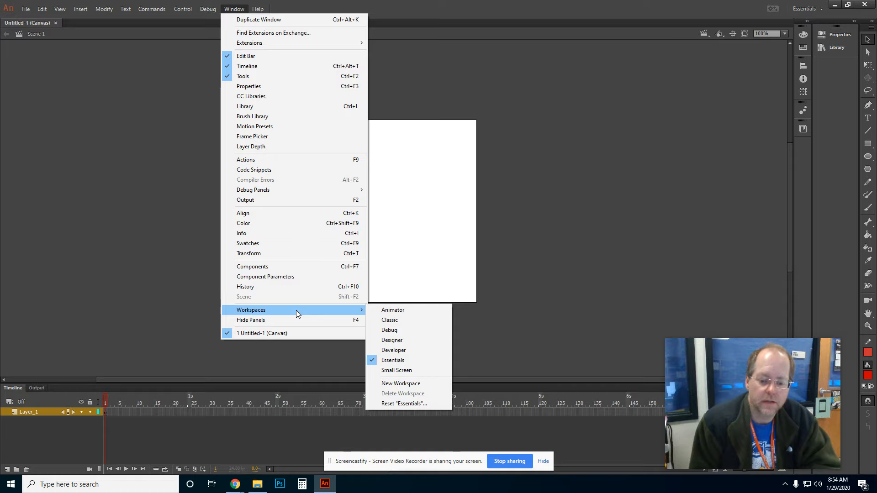
pyautogui.click(391, 311)
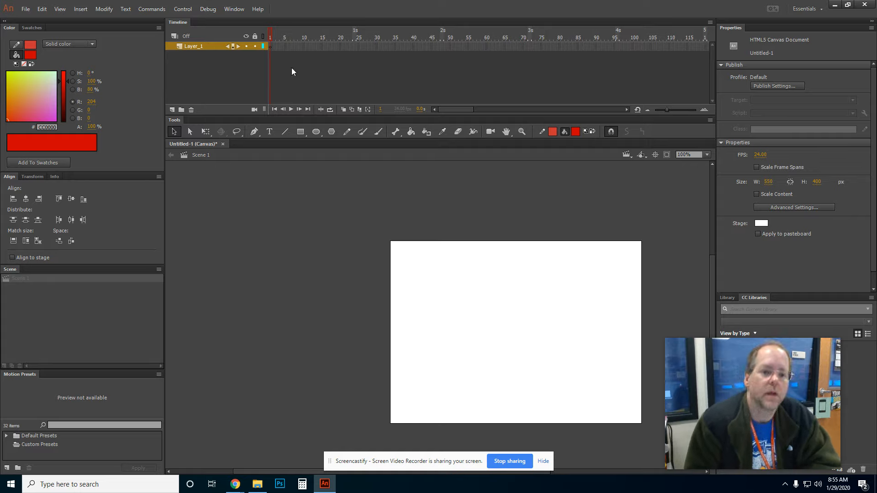
pyautogui.click(235, 11)
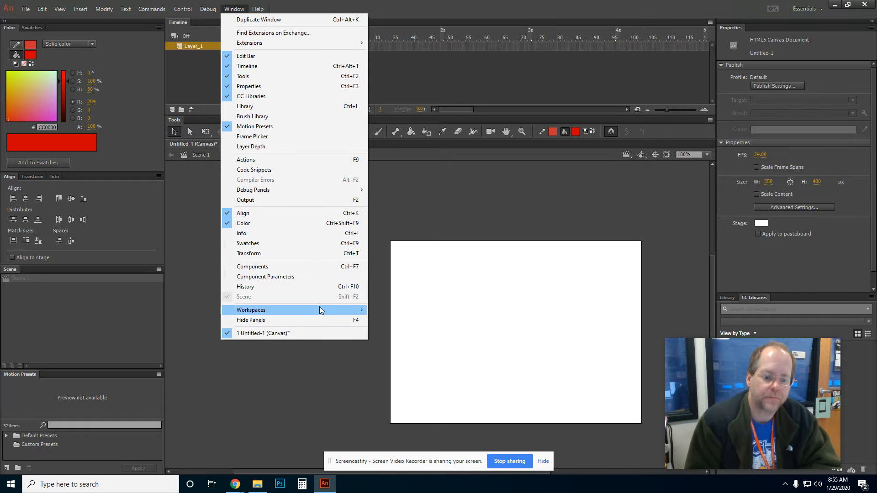
pyautogui.moveTo(341, 310)
pyautogui.click(404, 319)
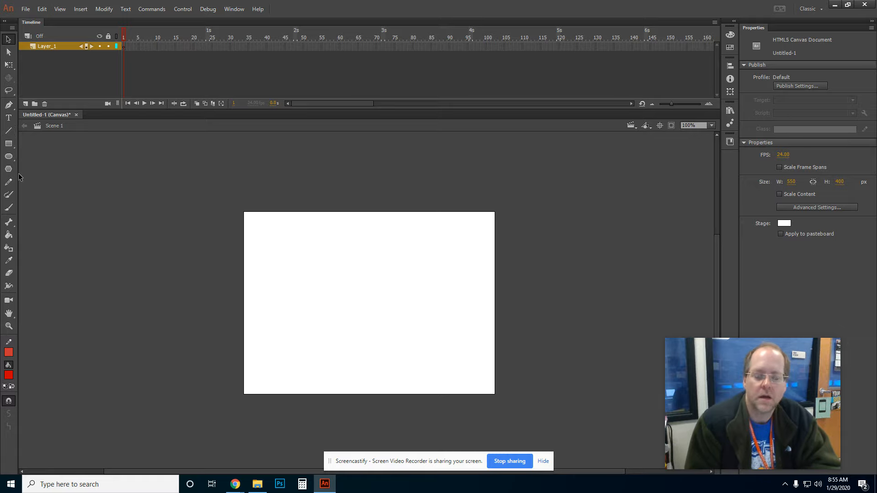
# Step: Return to the Essentials workspace and switch from it to the Designer workspace
pyautogui.click(227, 8)
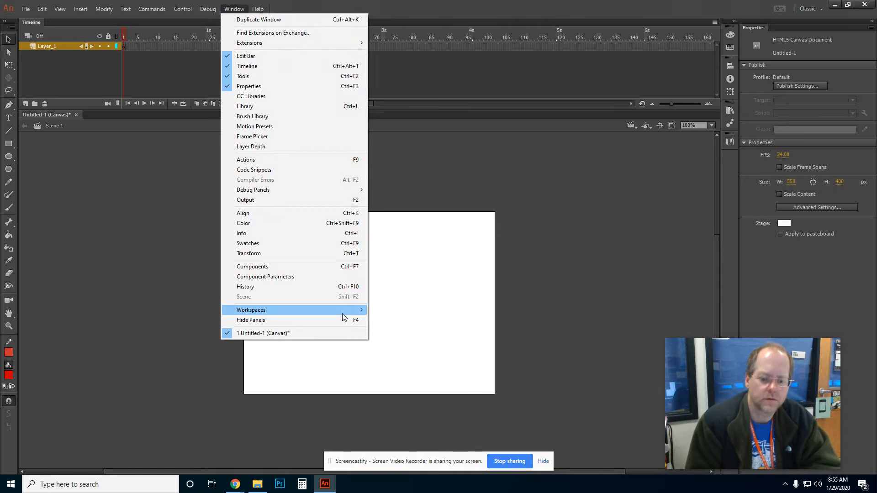
pyautogui.moveTo(342, 314)
pyautogui.click(415, 360)
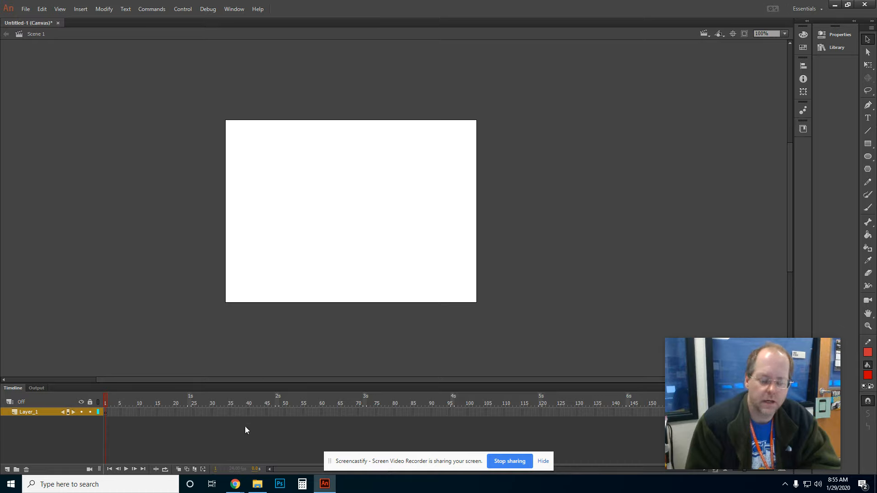
pyautogui.click(233, 10)
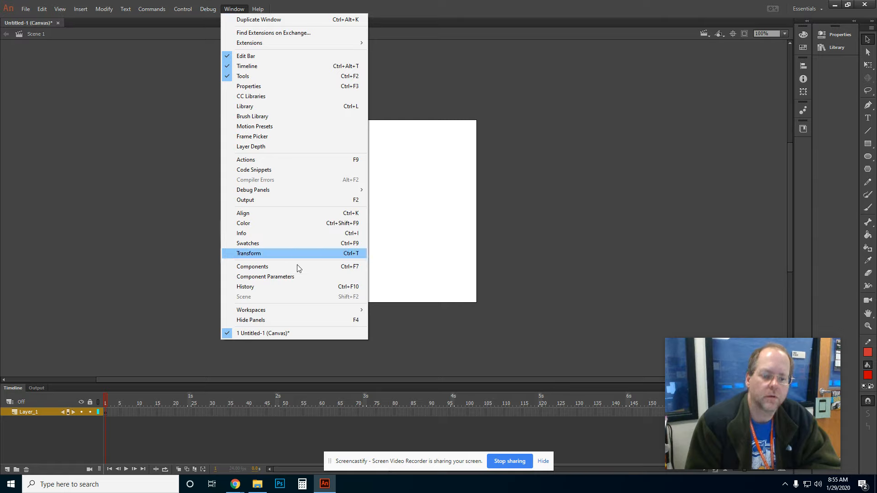
pyautogui.moveTo(306, 311)
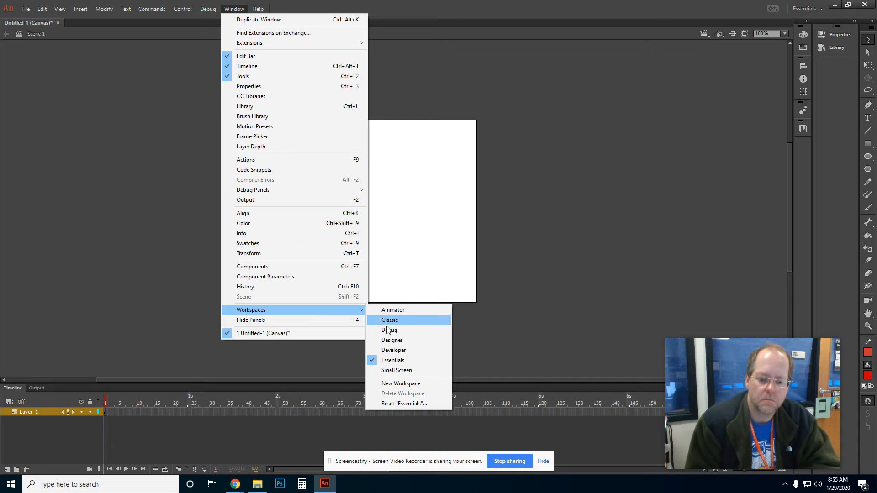
pyautogui.click(391, 340)
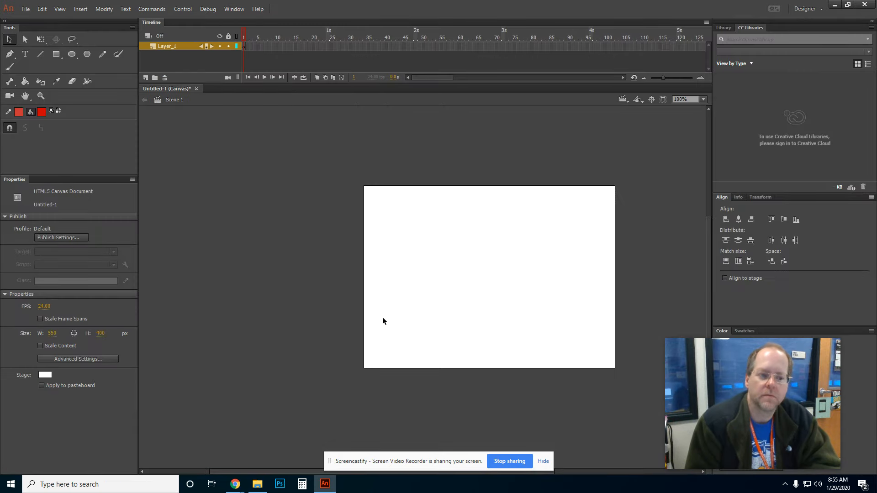
# Step: Hide the Properties panel in the Designer workspace and show it again
pyautogui.click(233, 13)
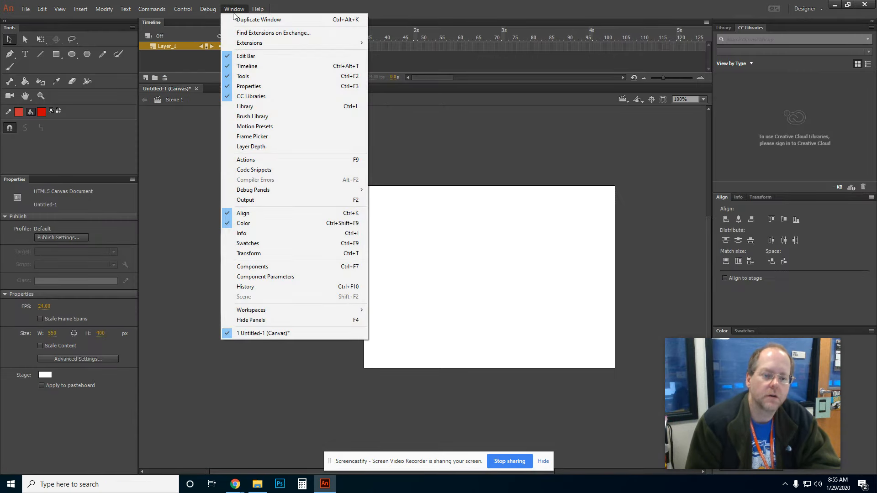
pyautogui.click(250, 86)
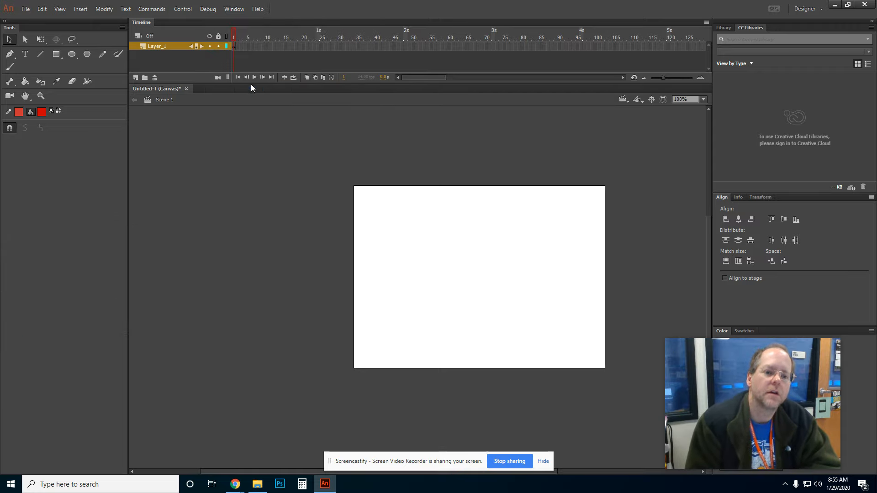
pyautogui.click(234, 9)
pyautogui.click(251, 84)
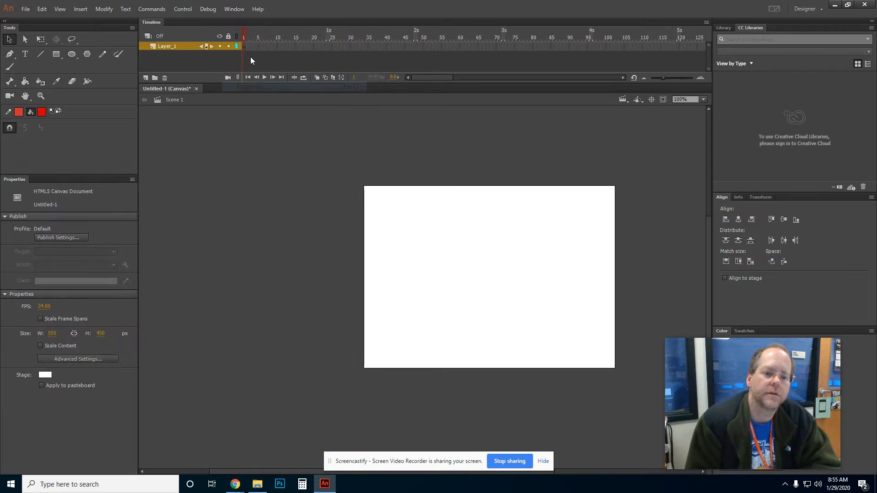
# Step: Reset the Designer workspace to its original layout and switch back to the Essentials workspace
pyautogui.click(233, 11)
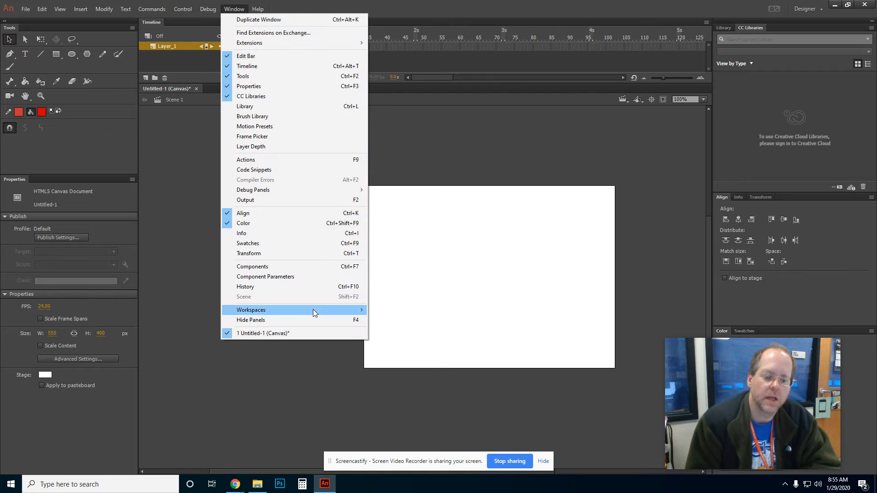
pyautogui.moveTo(313, 308)
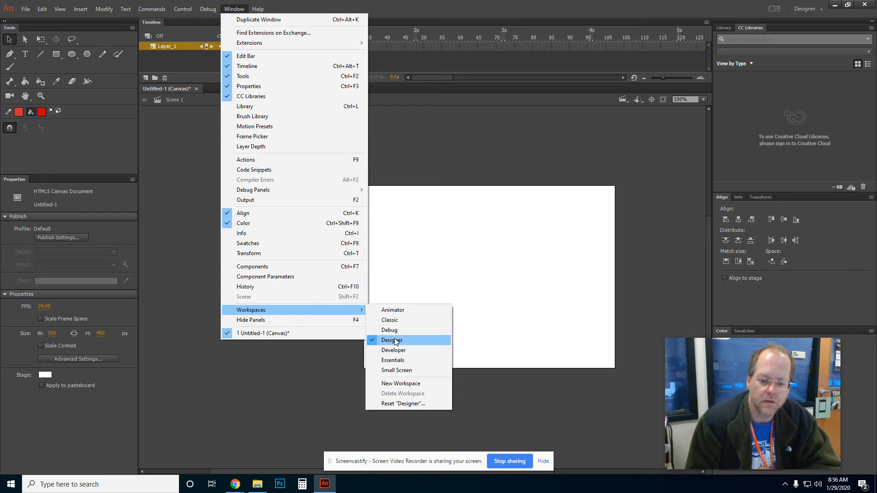
pyautogui.click(395, 404)
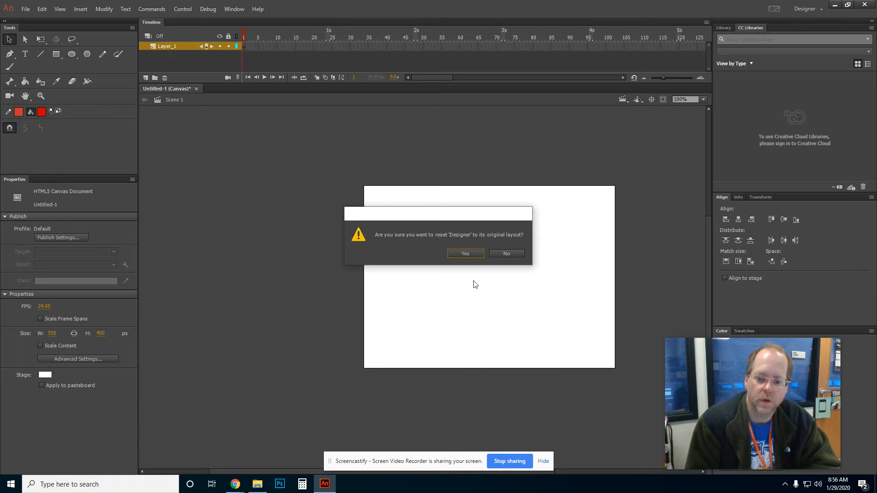
pyautogui.click(466, 254)
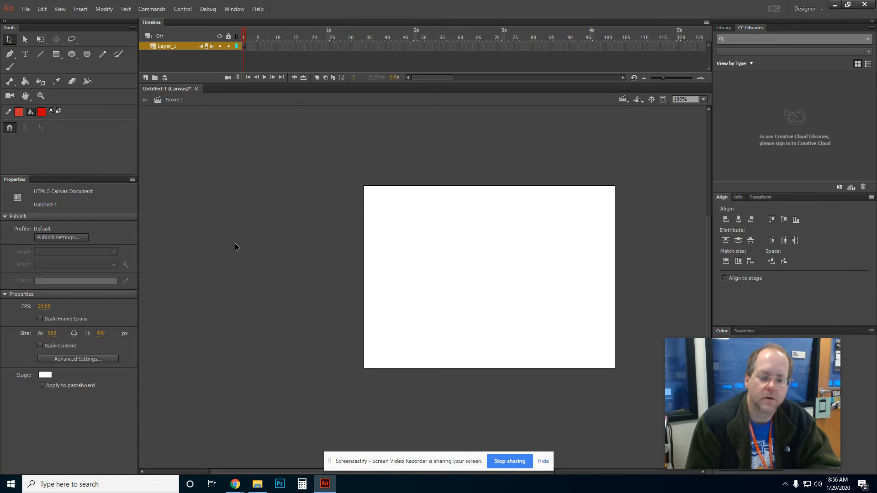
pyautogui.click(235, 11)
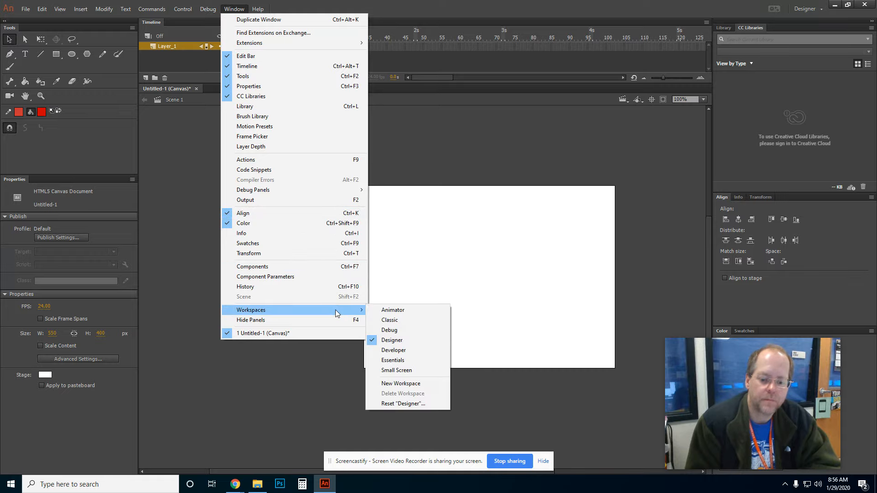
pyautogui.click(393, 360)
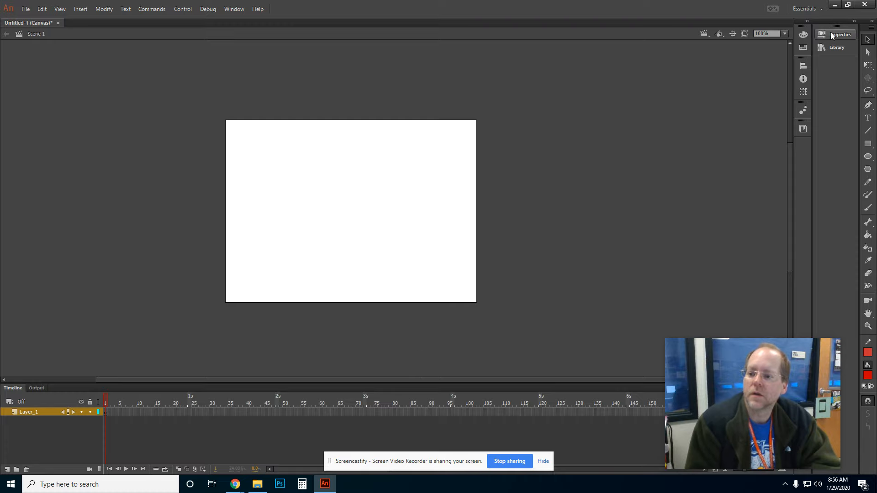
# Step: Open the Properties panel, pull it out of its dock as a floating panel, and expand the remaining collapsed panels
pyautogui.click(233, 9)
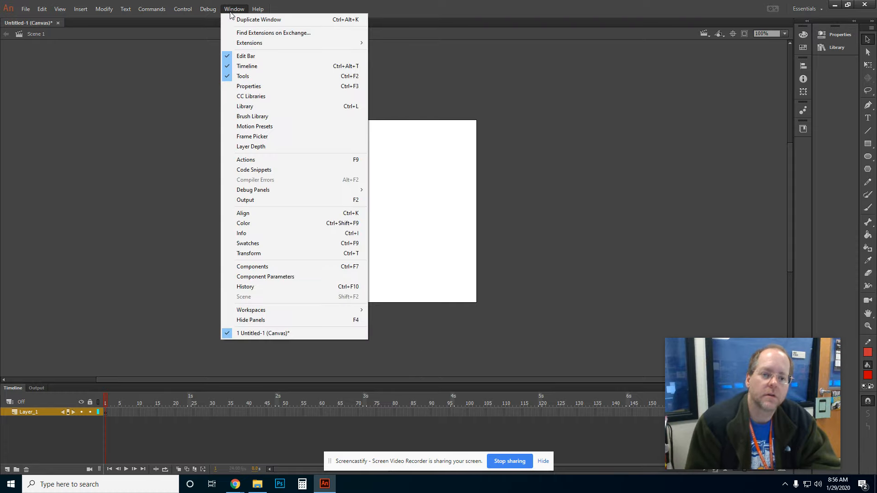
pyautogui.click(252, 86)
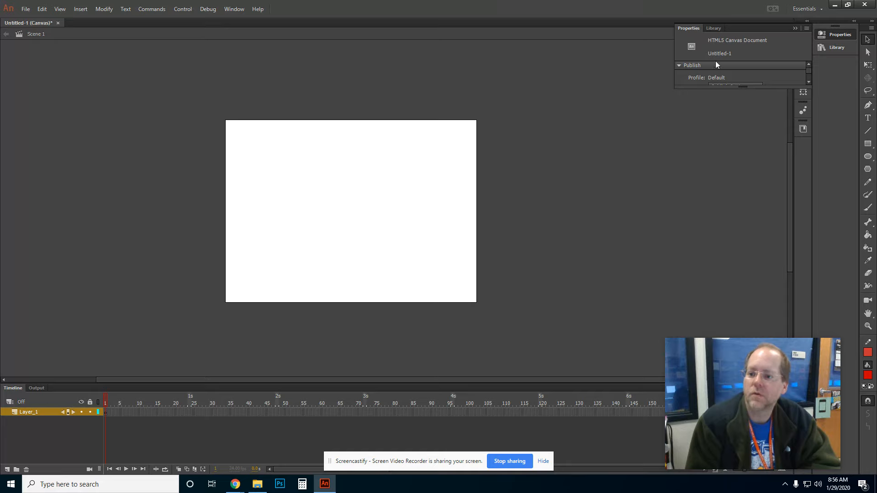
pyautogui.moveTo(739, 27); pyautogui.dragTo(782, 71)
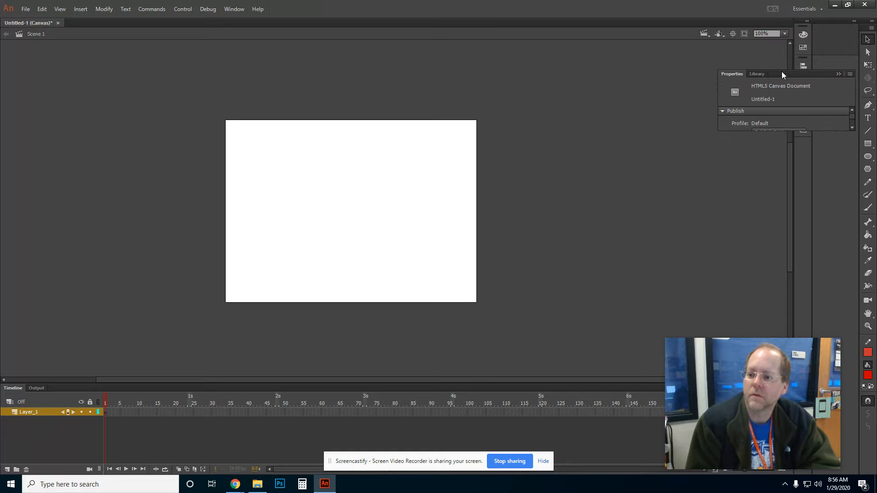
pyautogui.click(854, 21)
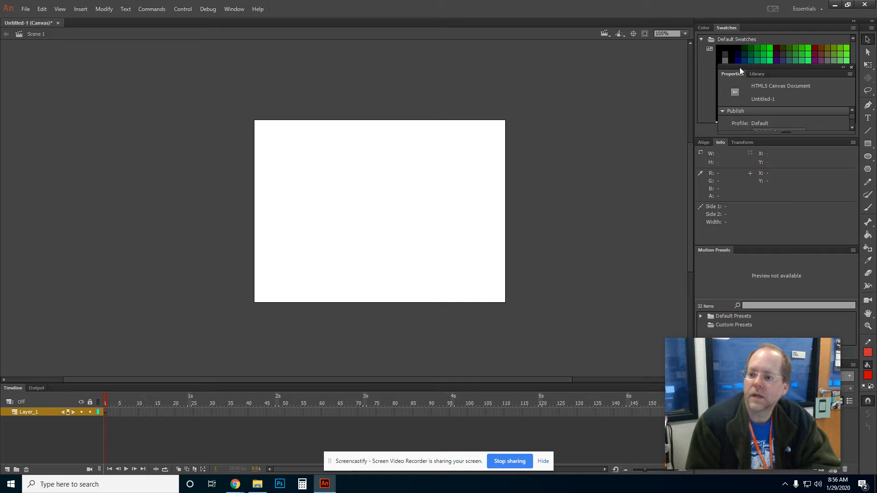
# Step: Reset the Essentials workspace to its original layout
pyautogui.click(234, 10)
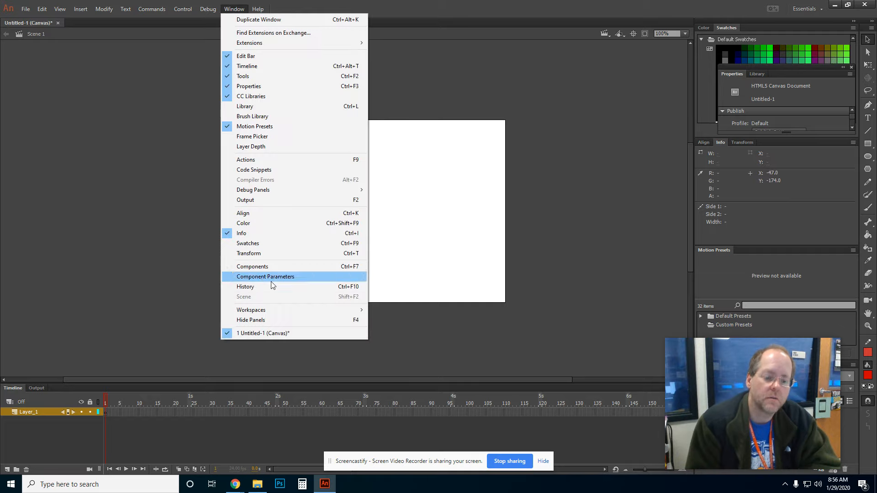
pyautogui.moveTo(328, 310)
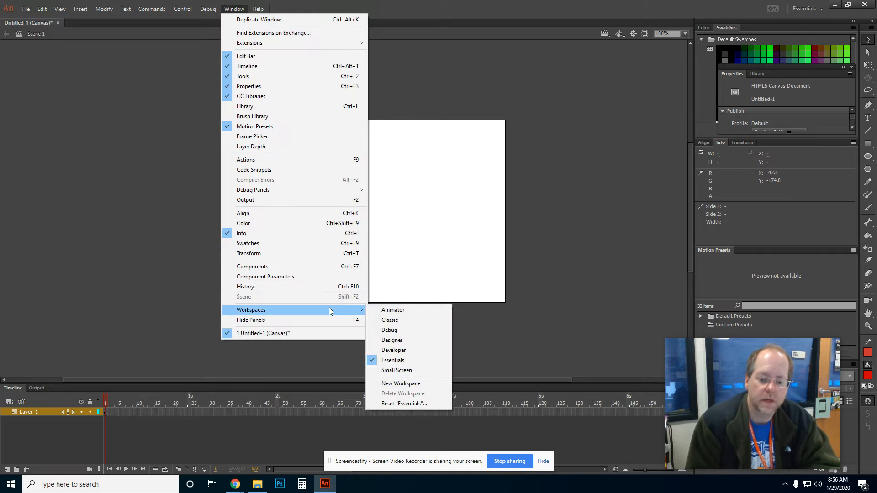
pyautogui.click(406, 404)
pyautogui.click(464, 252)
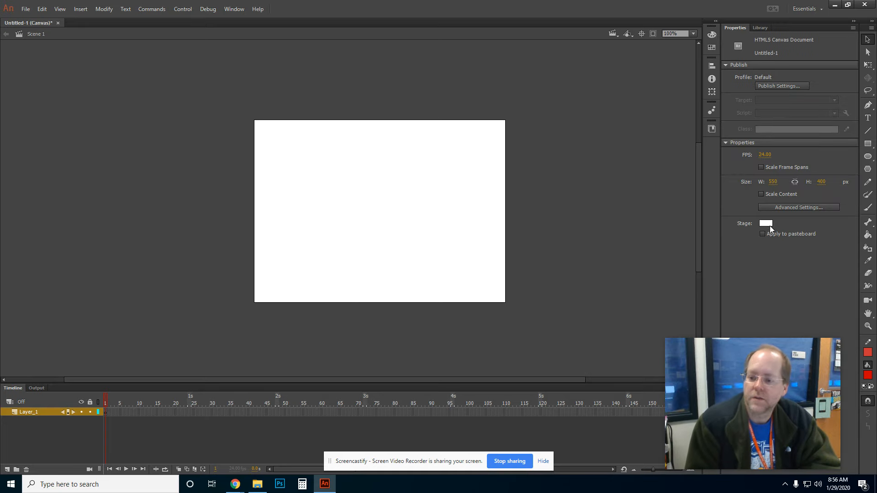
# Step: Change the stage background color of the document to dark olive green using the default swatches
pyautogui.click(767, 224)
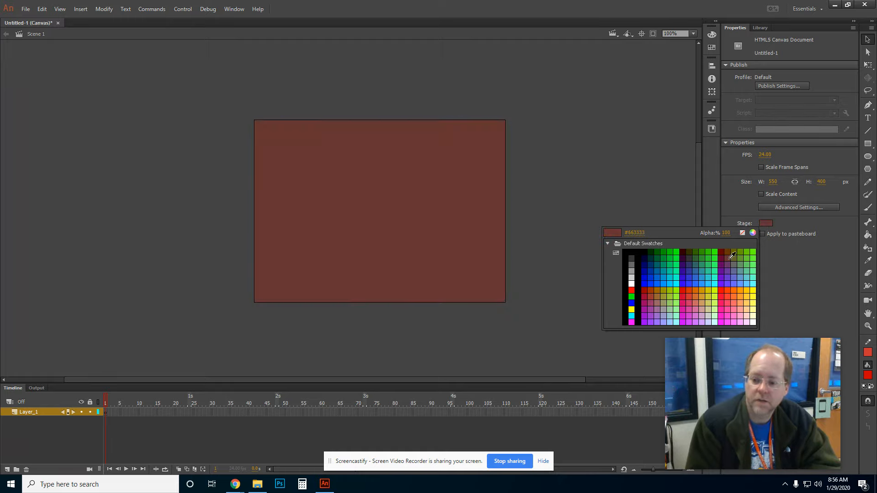
pyautogui.click(735, 258)
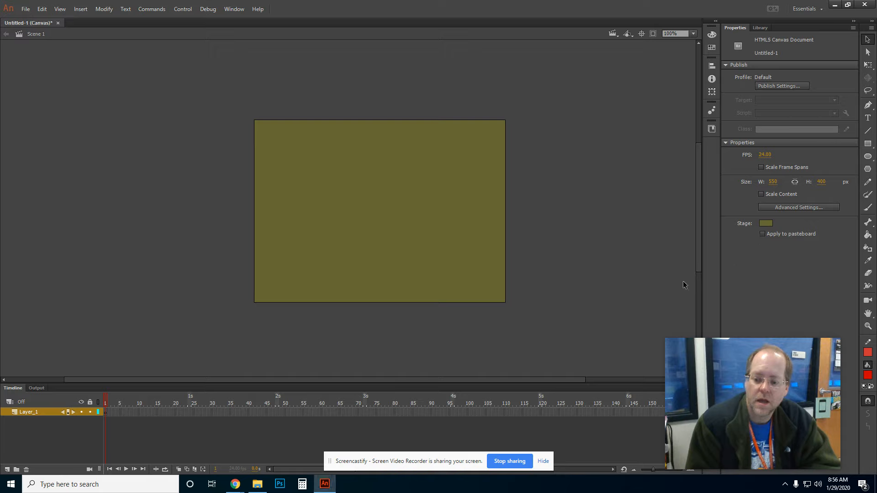
# Step: Show the frame properties for frame 1 of Layer_1 and return to the document properties
pyautogui.click(106, 412)
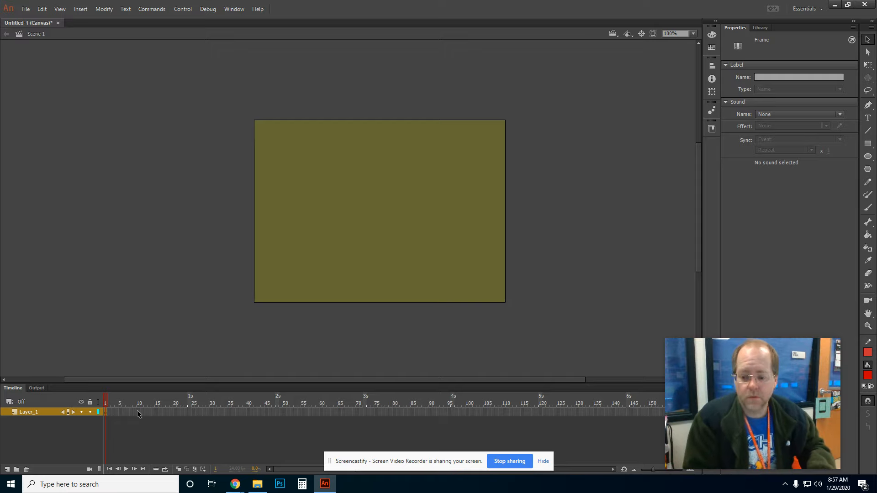
pyautogui.click(423, 199)
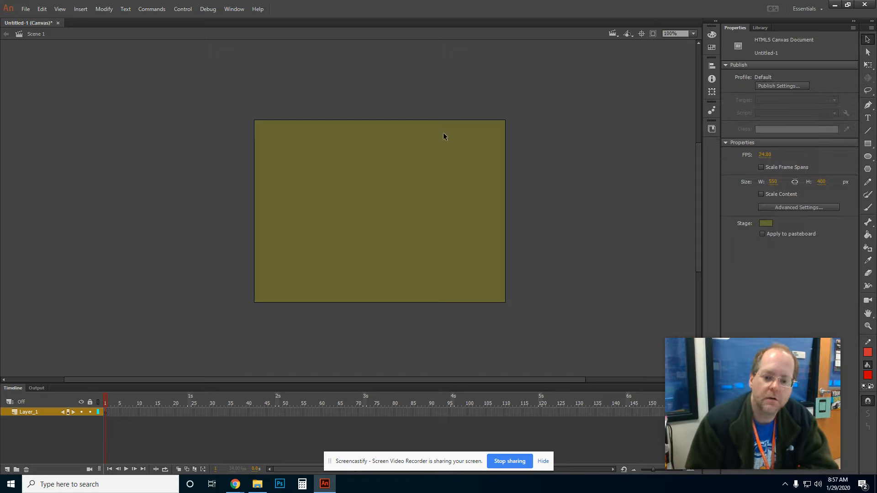
# Step: Change the document's stage background color to white using the default swatches
pyautogui.click(764, 224)
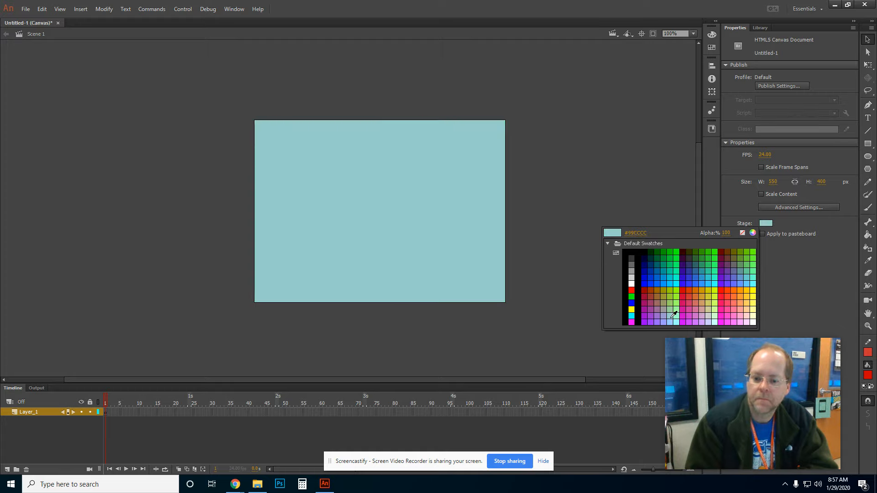
pyautogui.click(632, 284)
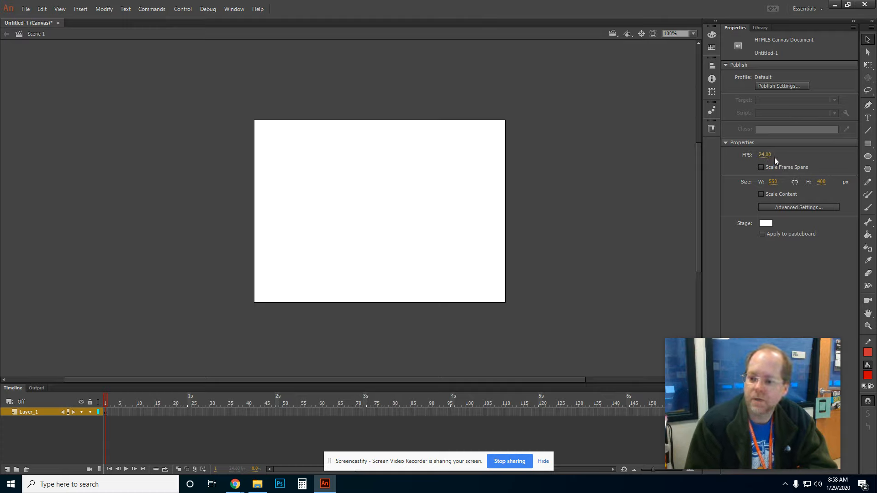
# Step: Review the stage width and height fields and the basic Publish Settings, leaving them without changes
pyautogui.click(774, 181)
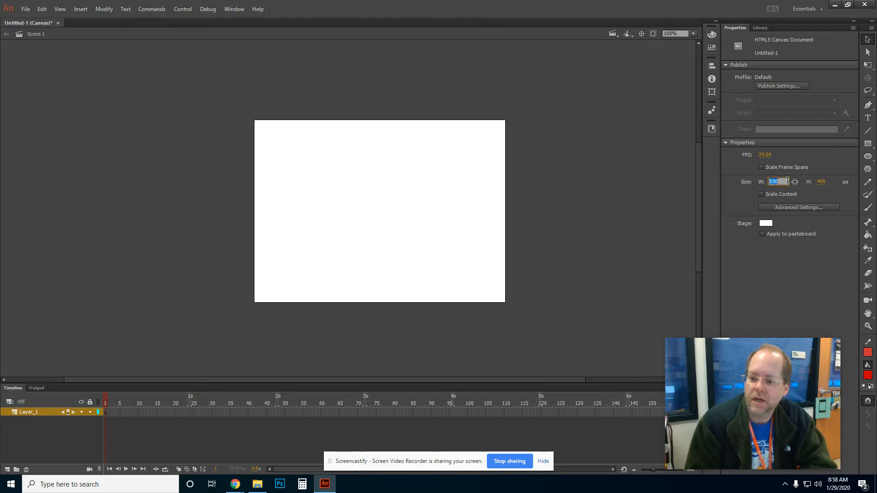
pyautogui.click(819, 182)
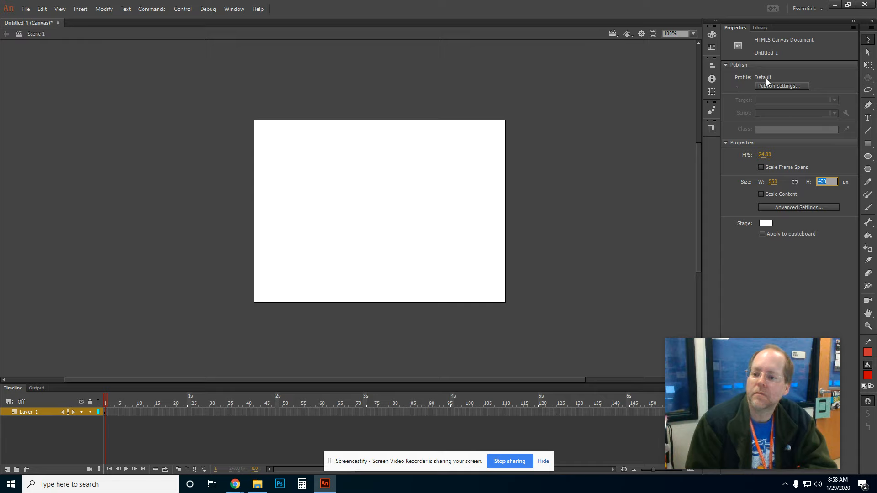
pyautogui.click(783, 86)
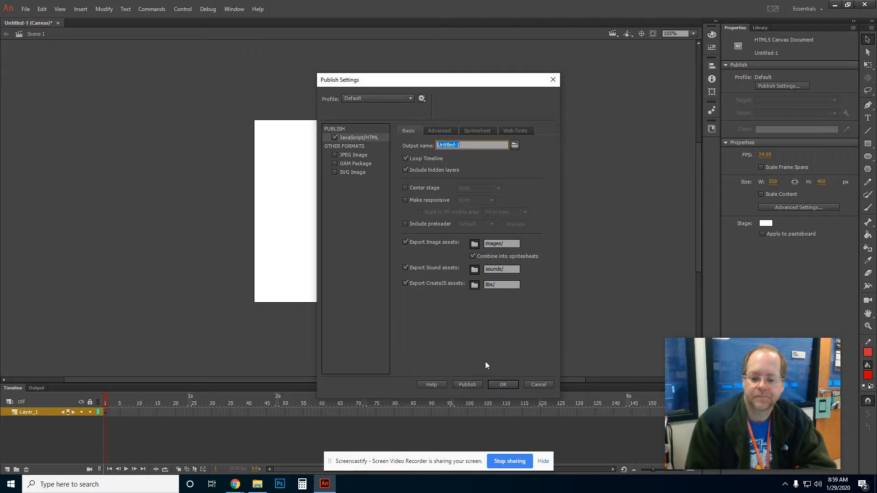
pyautogui.click(532, 384)
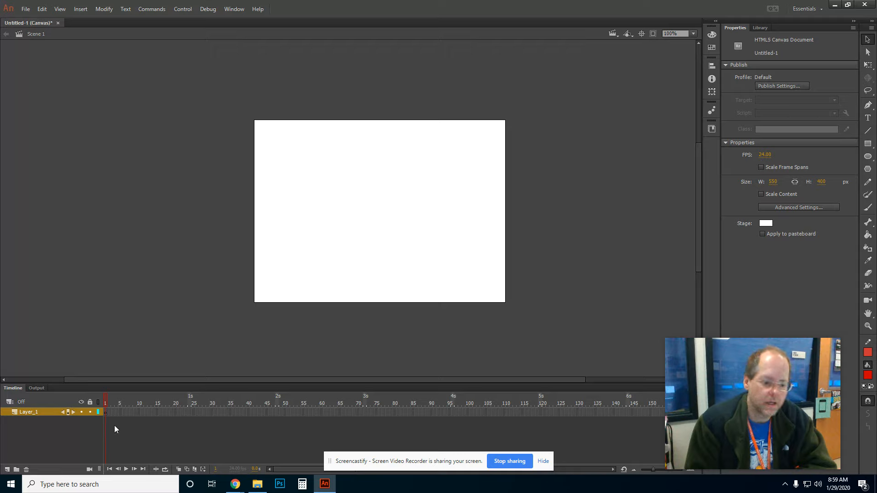
# Step: Add a second layer, set its outline color to blue, and name it Circle in its layer properties
pyautogui.click(7, 469)
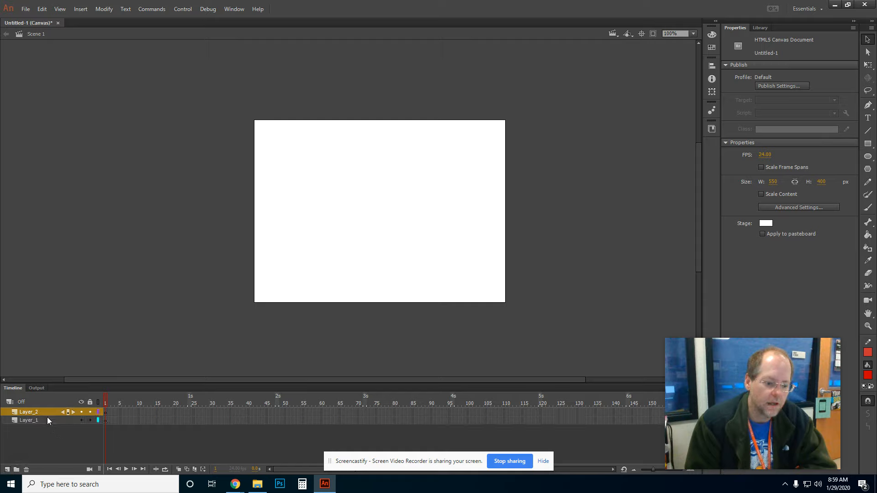
pyautogui.doubleClick(98, 412)
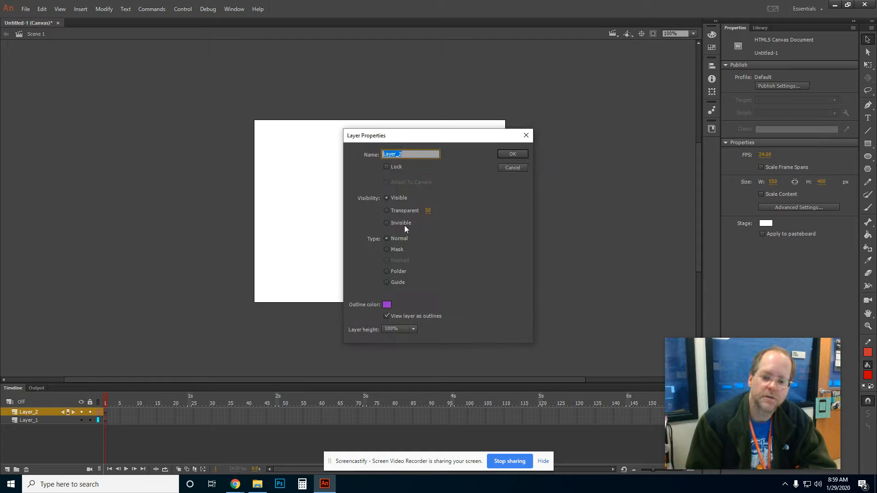
pyautogui.click(386, 304)
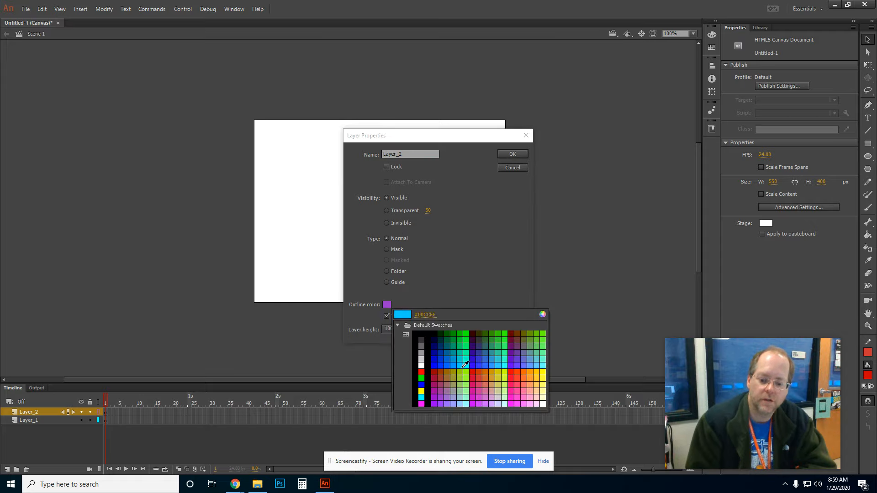
pyautogui.click(446, 365)
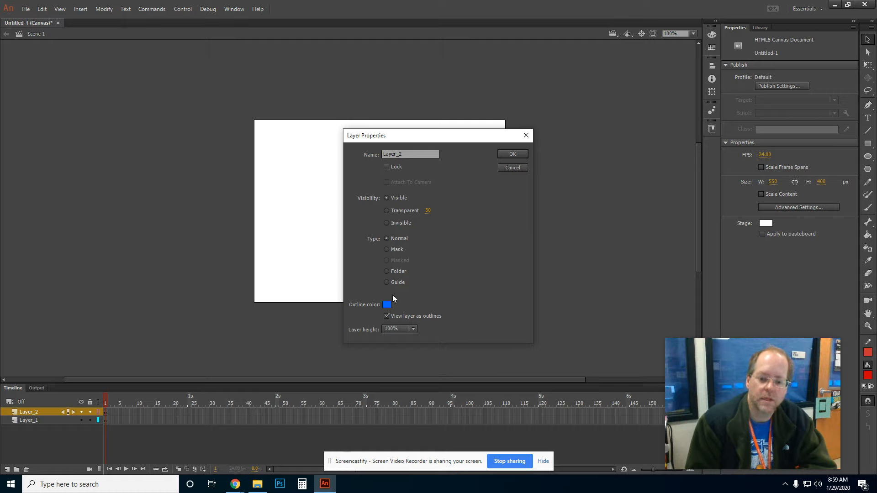
pyautogui.doubleClick(406, 154)
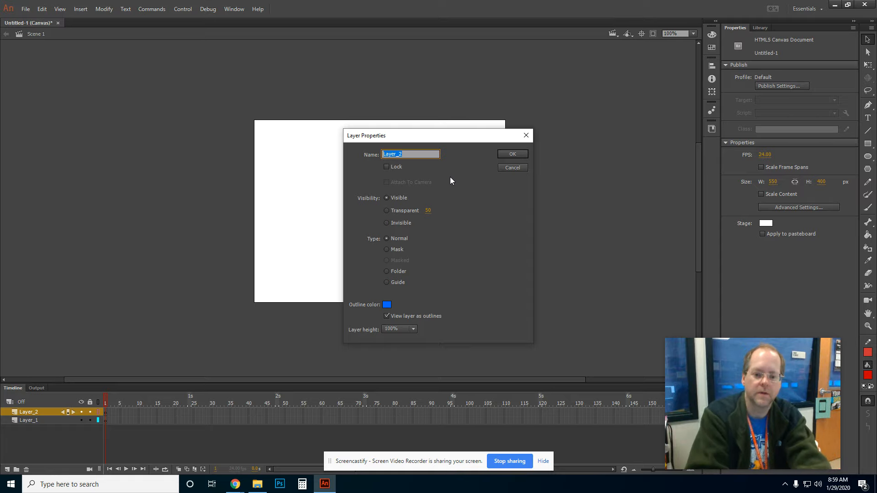
pyautogui.write('Circle')
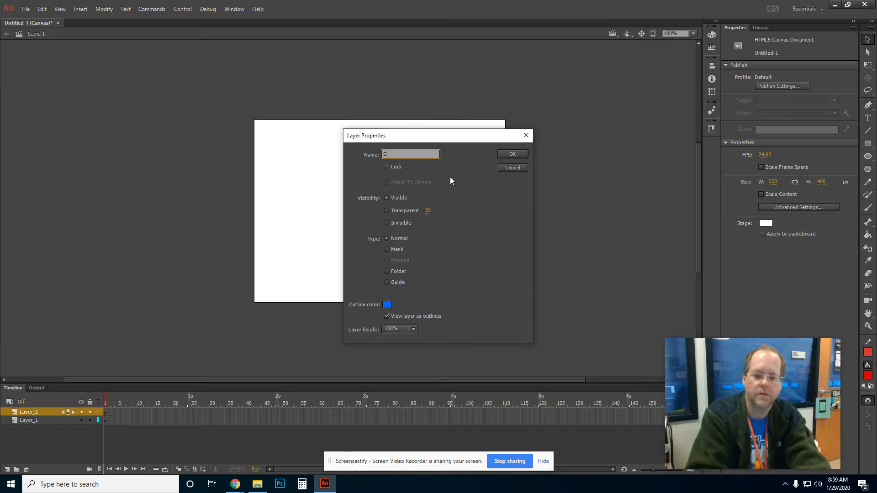
pyautogui.click(512, 154)
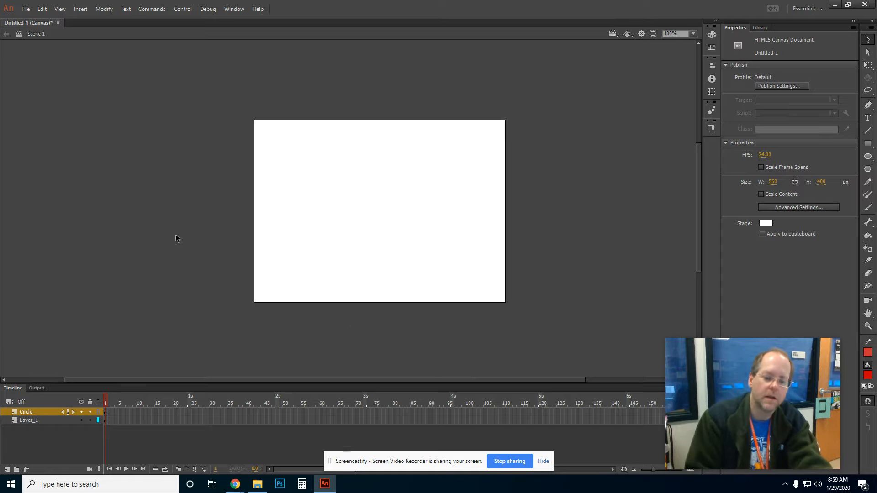
# Step: Rename Layer_1 as Square
pyautogui.doubleClick(25, 420)
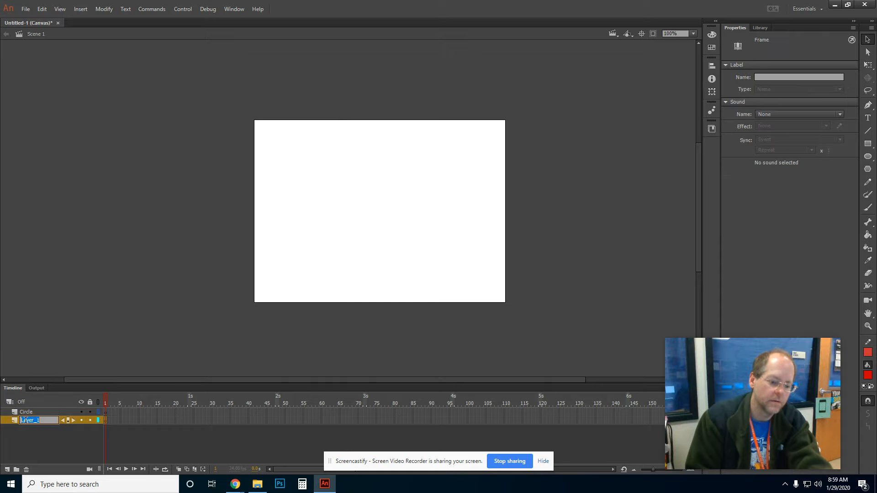
pyautogui.write('Square')
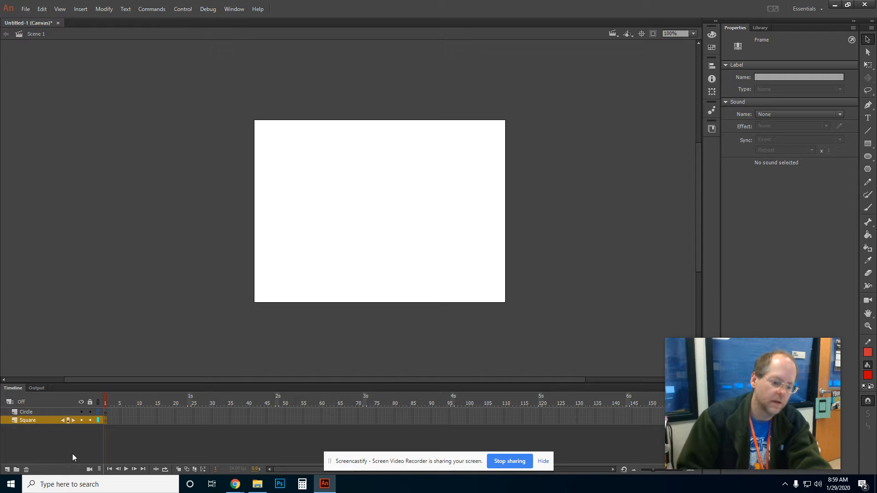
# Step: Add a layer named Background and move it to the bottom of the layer stack, below Square
pyautogui.click(7, 470)
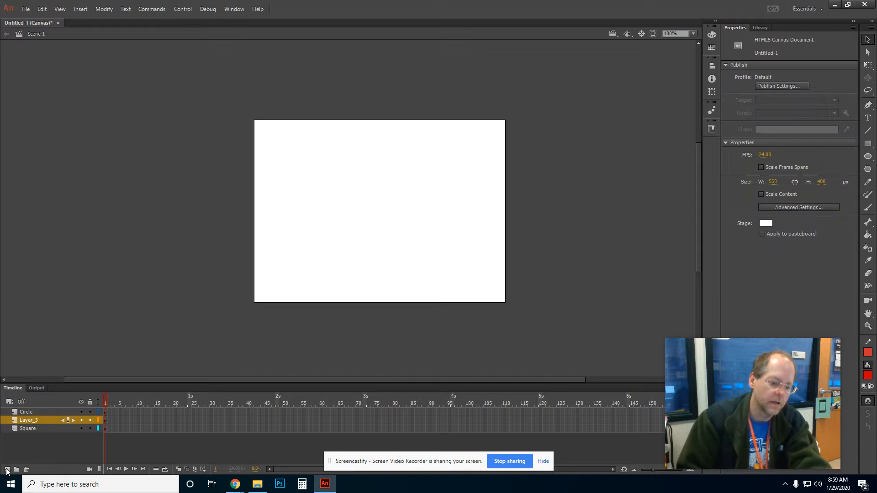
pyautogui.doubleClick(27, 419)
pyautogui.write('B')
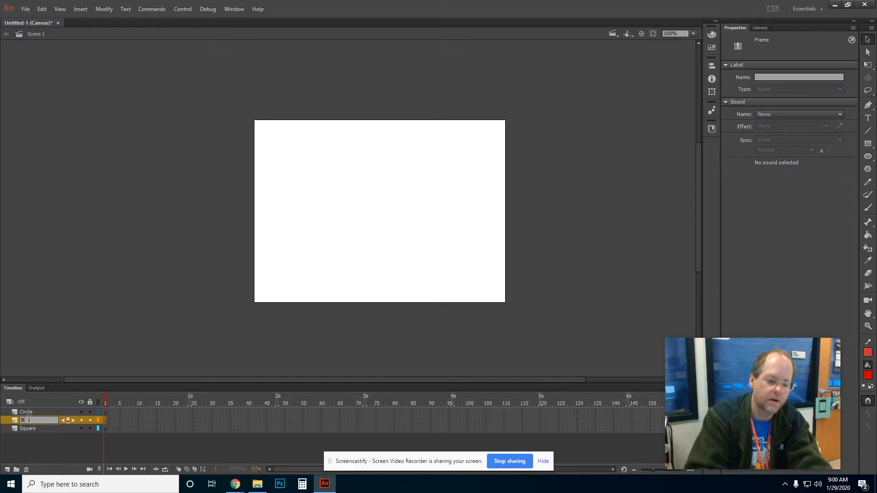
pyautogui.write('ackground')
pyautogui.press('Return')
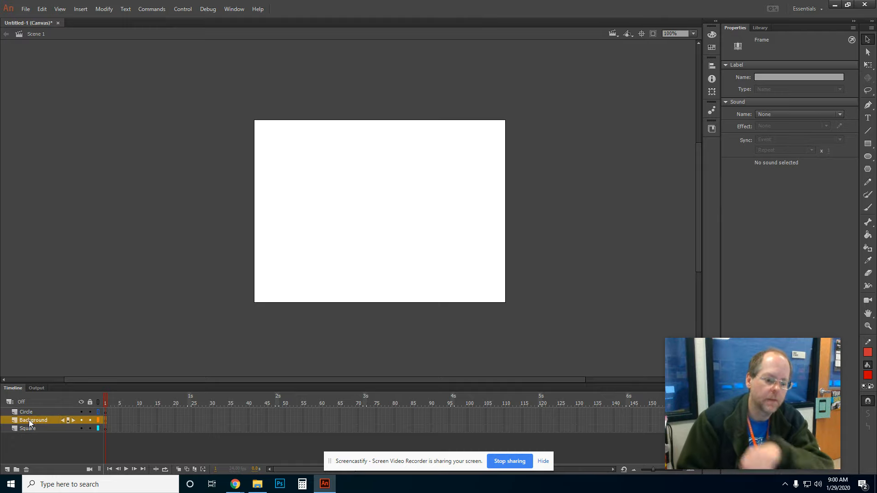
pyautogui.moveTo(29, 421)
pyautogui.mouseDown()
pyautogui.moveTo(29, 432)
pyautogui.moveTo(27, 411)
pyautogui.moveTo(26, 431)
pyautogui.mouseUp()
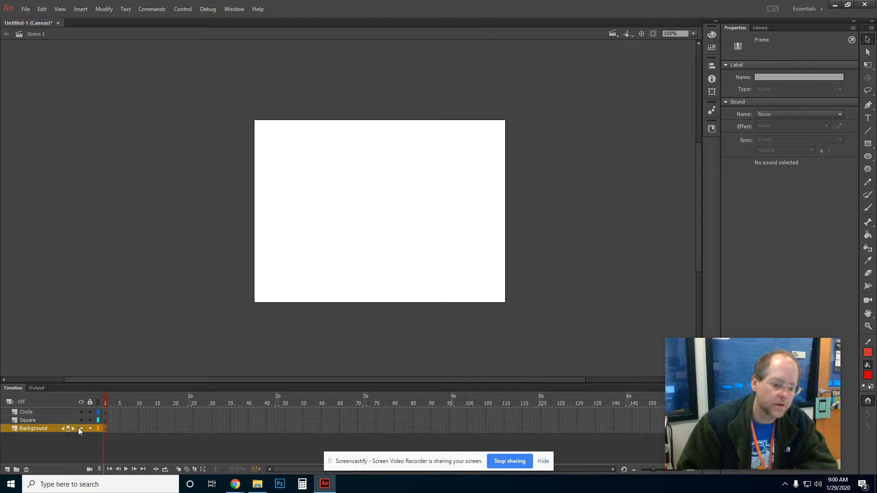
# Step: Draw a red square slightly left of the stage center on the Square layer with the Rectangle tool
pyautogui.click(29, 419)
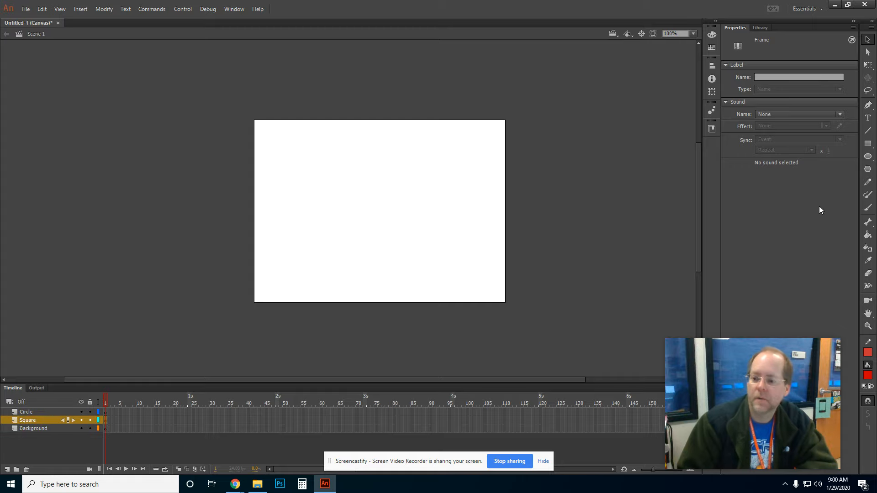
pyautogui.click(868, 143)
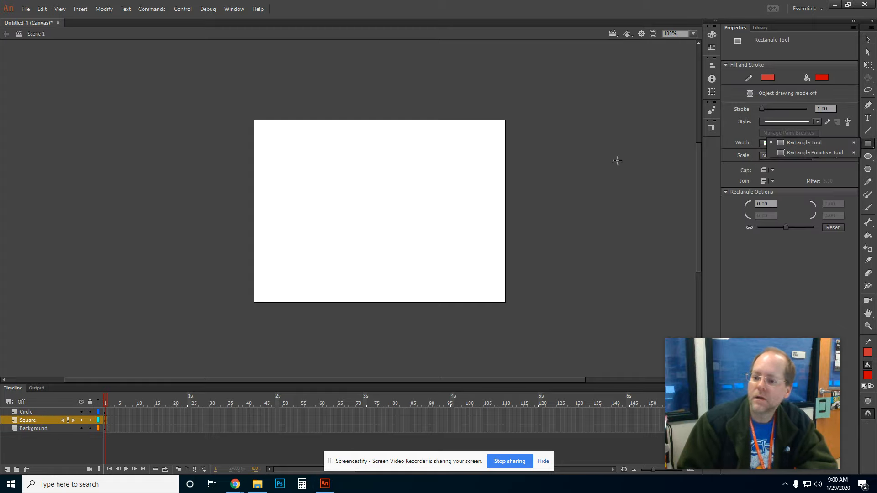
pyautogui.click(307, 166)
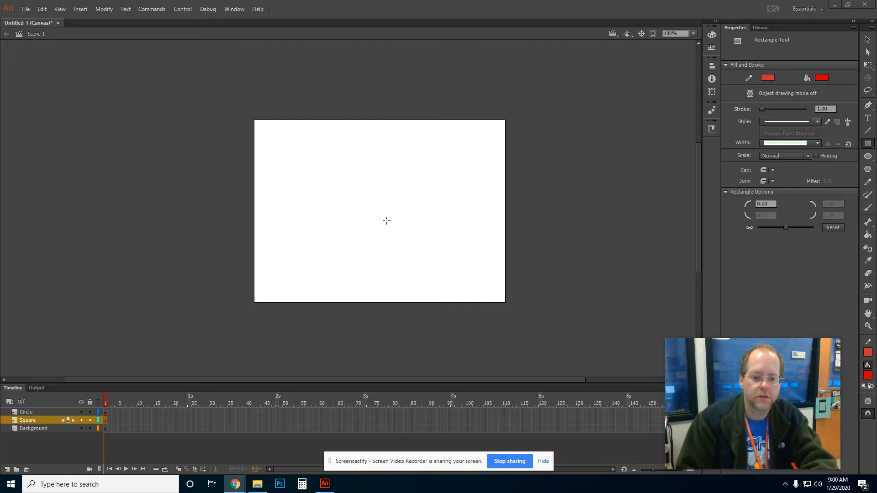
pyautogui.moveTo(315, 164)
pyautogui.mouseDown()
pyautogui.moveTo(421, 246)
pyautogui.moveTo(435, 284)
pyautogui.moveTo(365, 213)
pyautogui.moveTo(413, 262)
pyautogui.mouseUp()
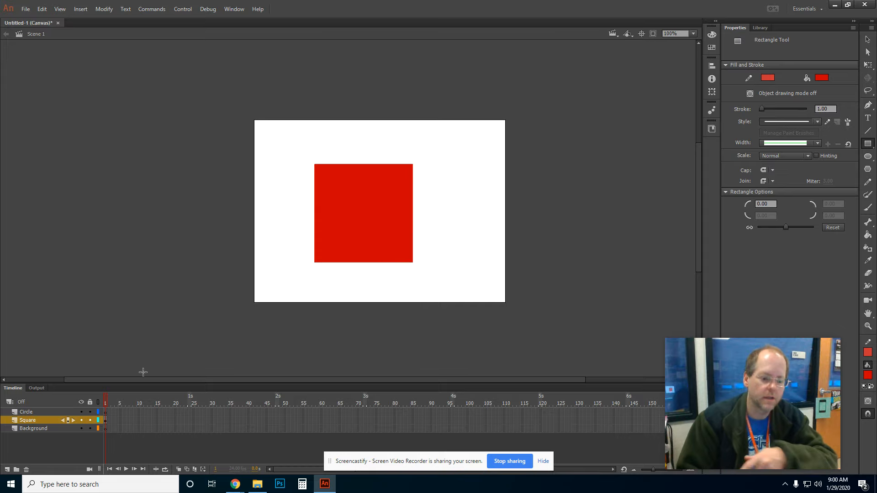
# Step: Toggle the Square layer's visibility off and on to check which artwork it holds
pyautogui.click(80, 421)
pyautogui.click(81, 420)
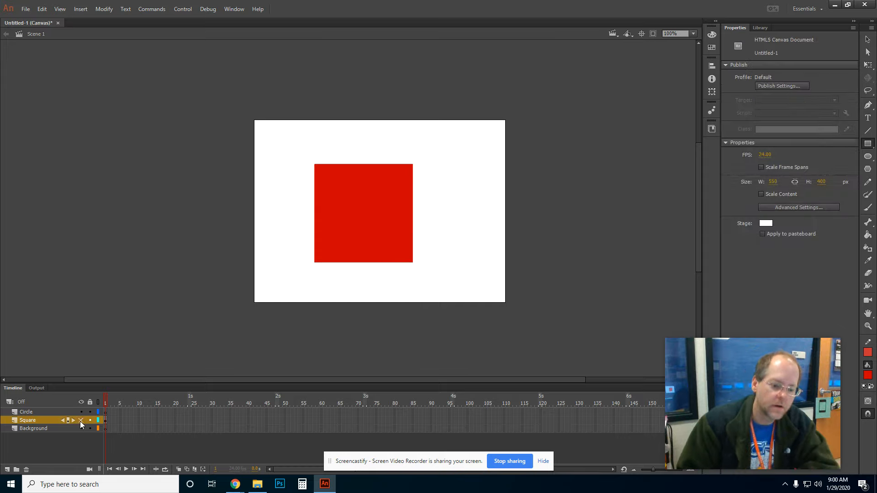
pyautogui.click(81, 420)
pyautogui.click(80, 420)
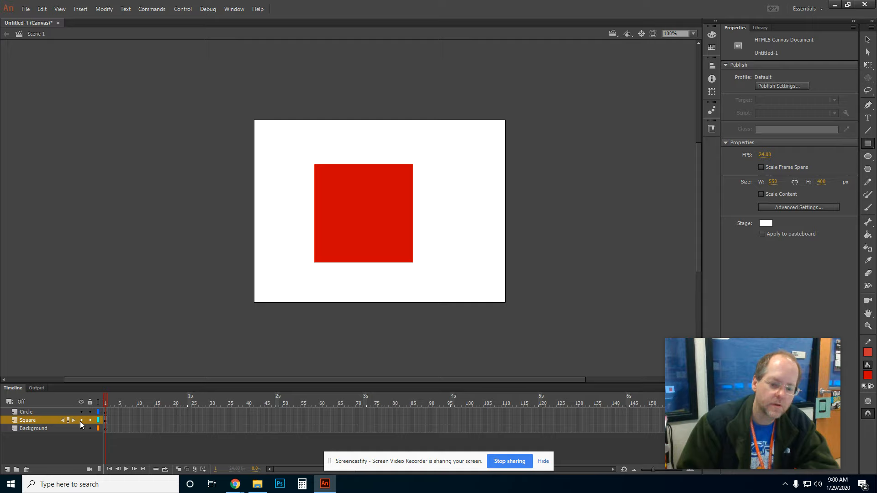
# Step: Draw a green rectangle with a dark green stroke on the Background layer, extending past all edges of the stage
pyautogui.click(36, 428)
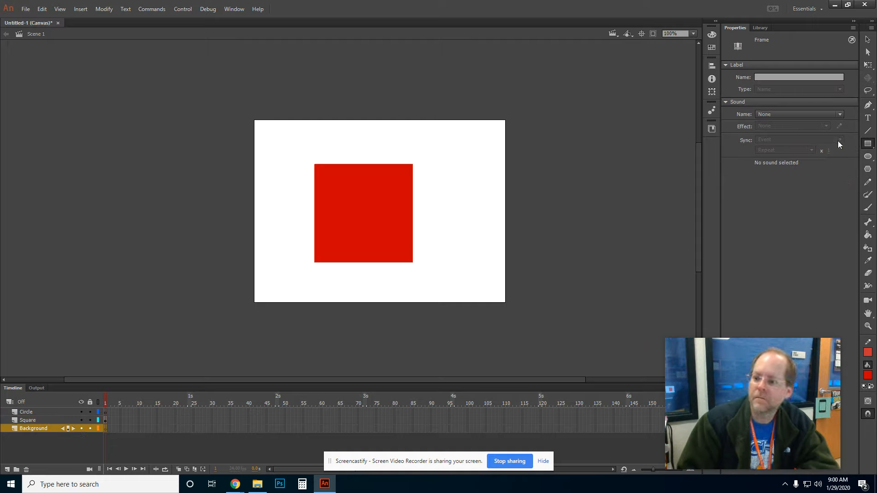
pyautogui.click(867, 147)
pyautogui.click(826, 145)
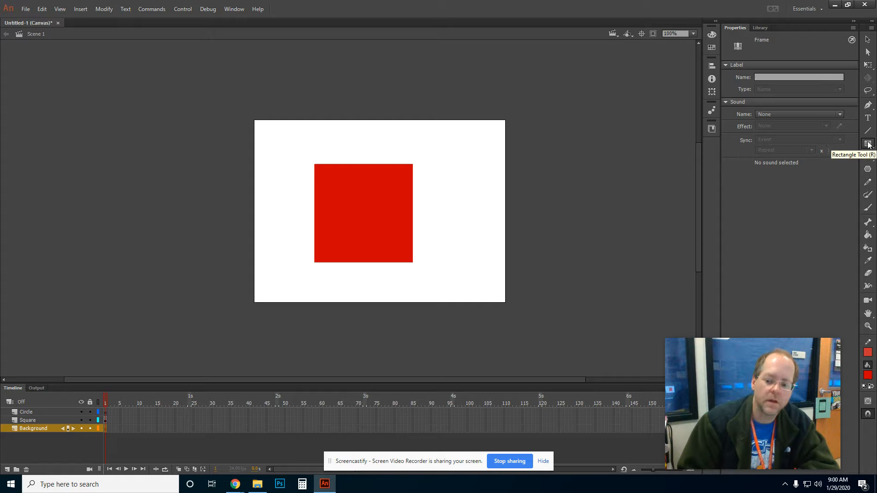
pyautogui.click(868, 375)
pyautogui.click(774, 294)
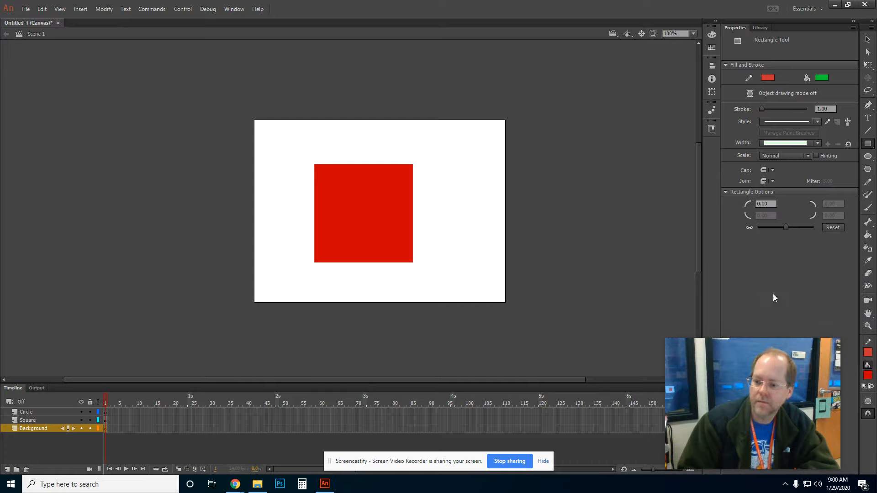
pyautogui.click(865, 353)
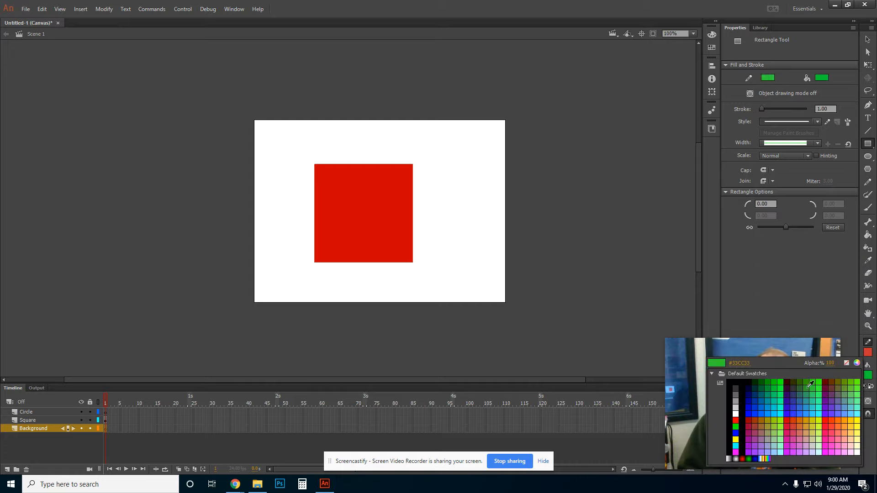
pyautogui.click(771, 380)
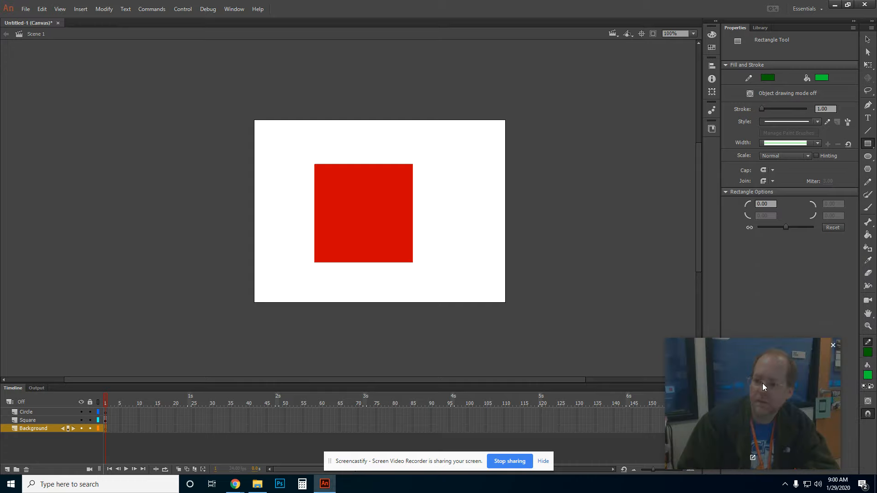
pyautogui.moveTo(237, 110); pyautogui.dragTo(536, 345)
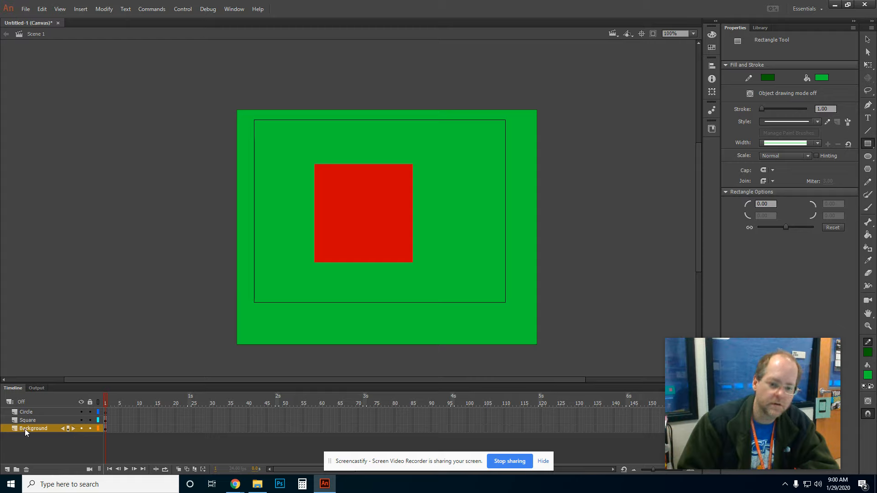
# Step: Hide and show the Background layer and the Square layer in turn to compare their contents
pyautogui.click(80, 429)
pyautogui.click(80, 428)
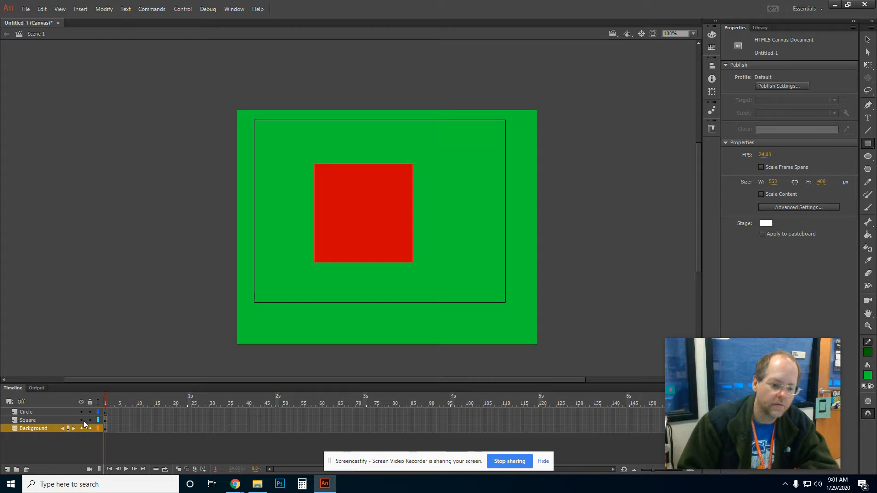
pyautogui.click(82, 420)
pyautogui.click(82, 421)
# Step: Draw a blue circle with a dark blue stroke on the Circle layer, overlapping the stage's right edge, with the Oval tool
pyautogui.click(39, 412)
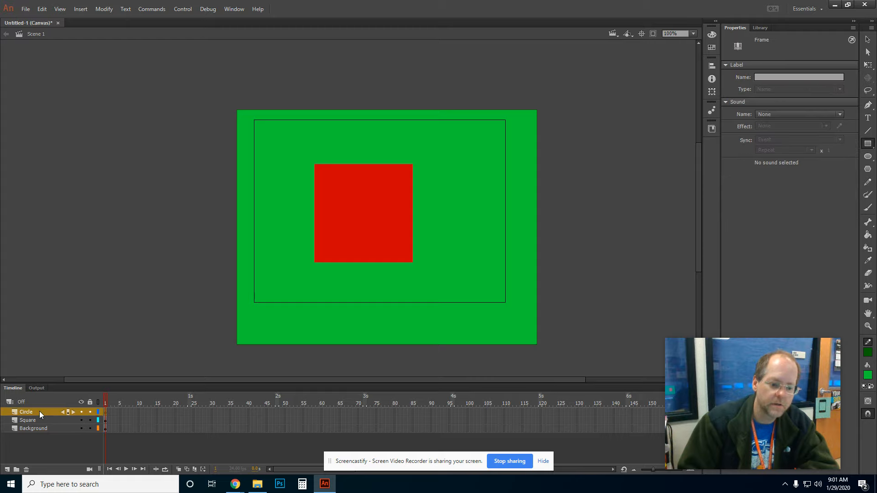
pyautogui.click(868, 156)
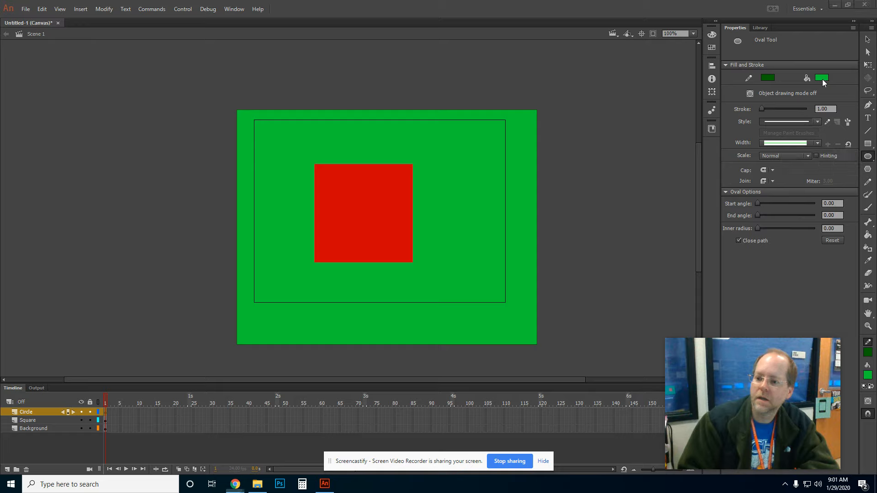
pyautogui.click(822, 78)
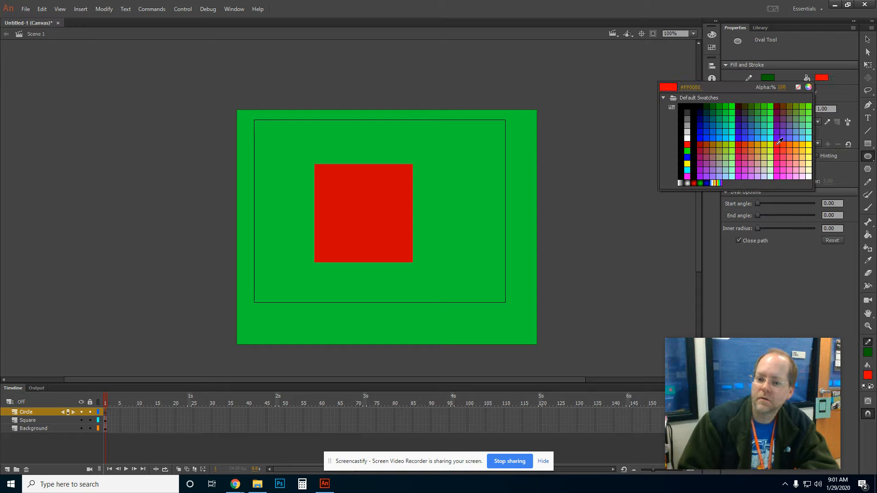
pyautogui.click(710, 135)
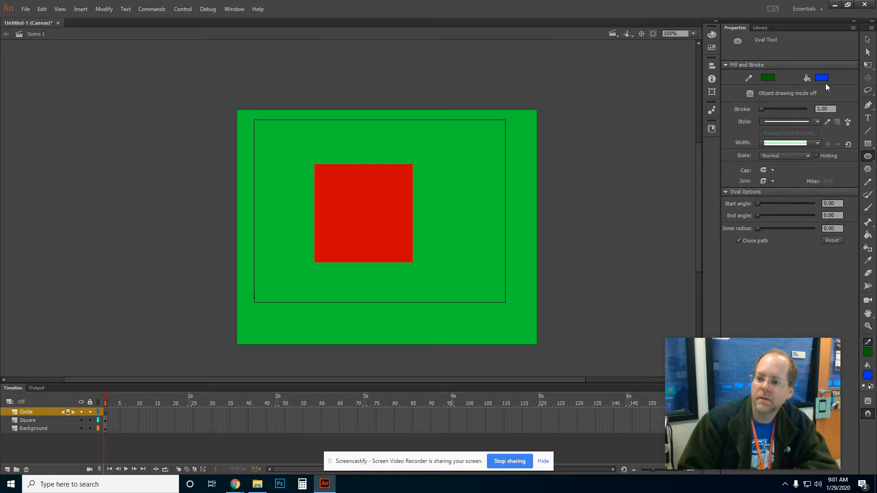
pyautogui.click(768, 77)
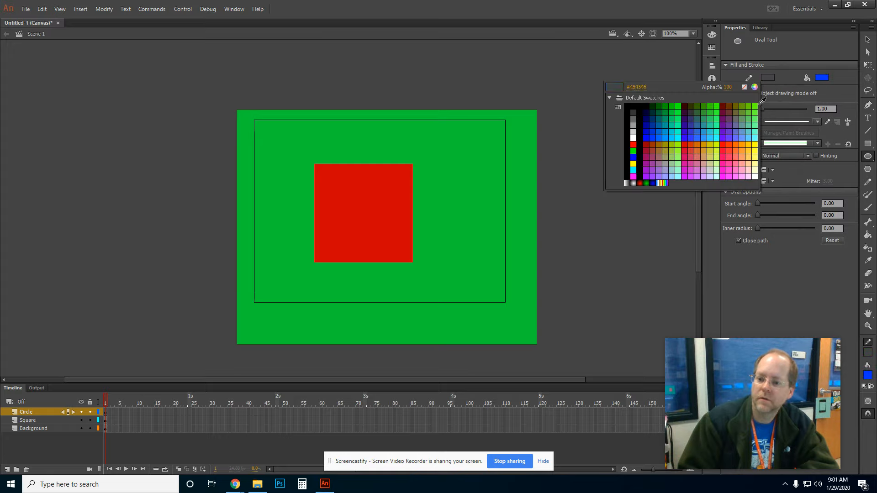
pyautogui.click(646, 125)
pyautogui.moveTo(439, 151); pyautogui.dragTo(524, 236)
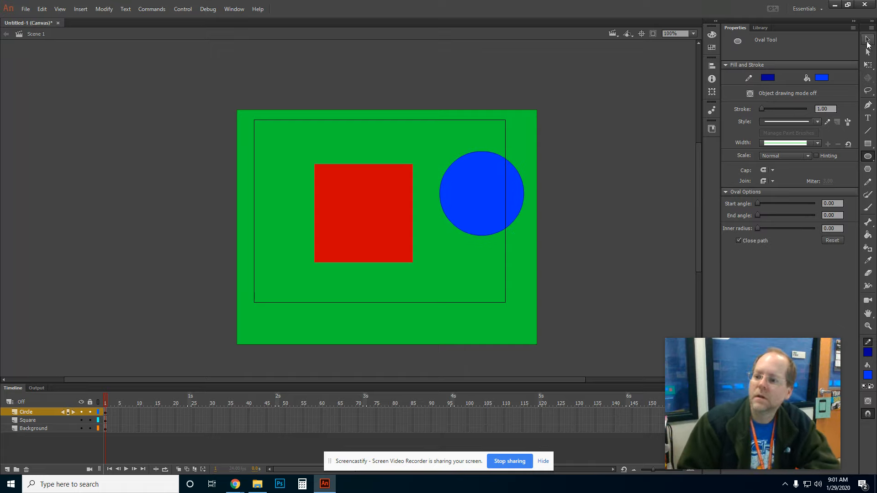
pyautogui.click(868, 41)
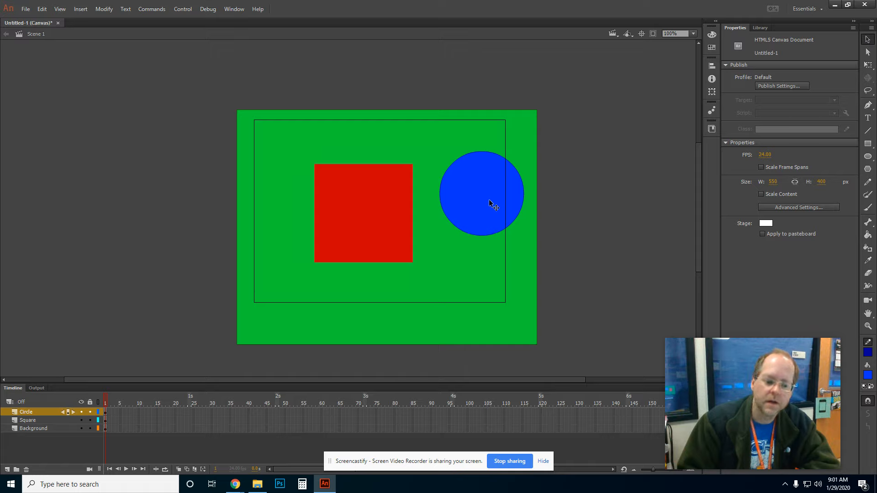
# Step: Hide and show the Circle, Square and Background layers in turn to check which artwork each one holds
pyautogui.click(81, 412)
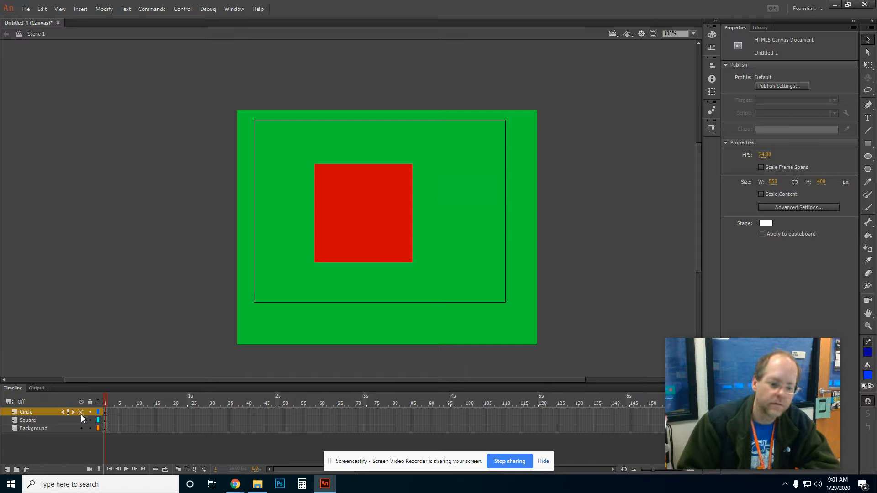
pyautogui.click(81, 420)
pyautogui.click(81, 420)
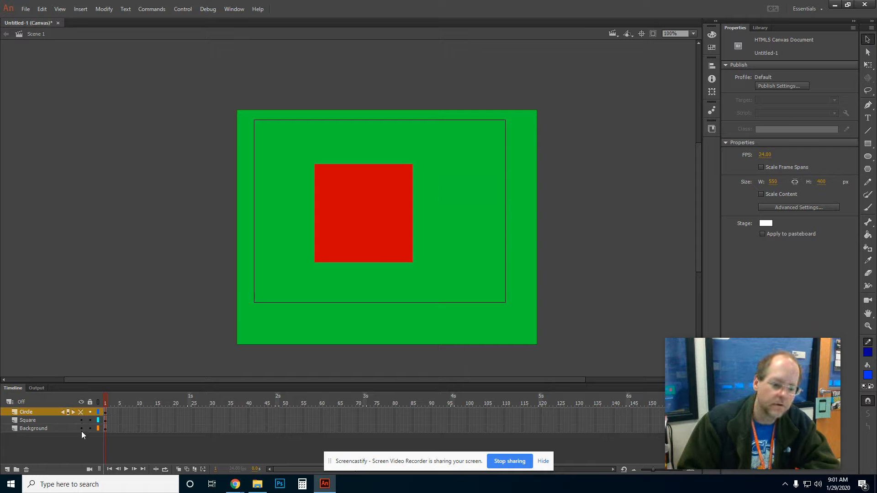
pyautogui.click(82, 428)
pyautogui.click(82, 429)
pyautogui.click(80, 421)
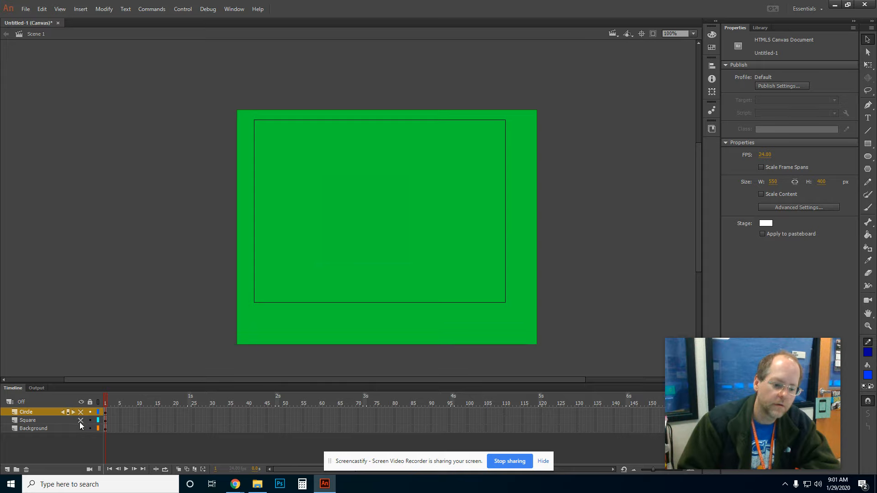
pyautogui.click(81, 421)
pyautogui.click(81, 402)
pyautogui.click(81, 412)
pyautogui.click(82, 420)
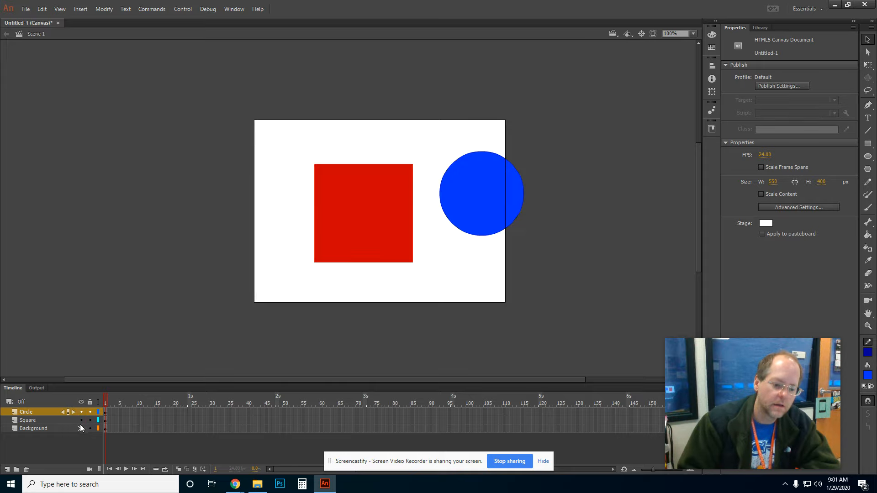
pyautogui.click(81, 429)
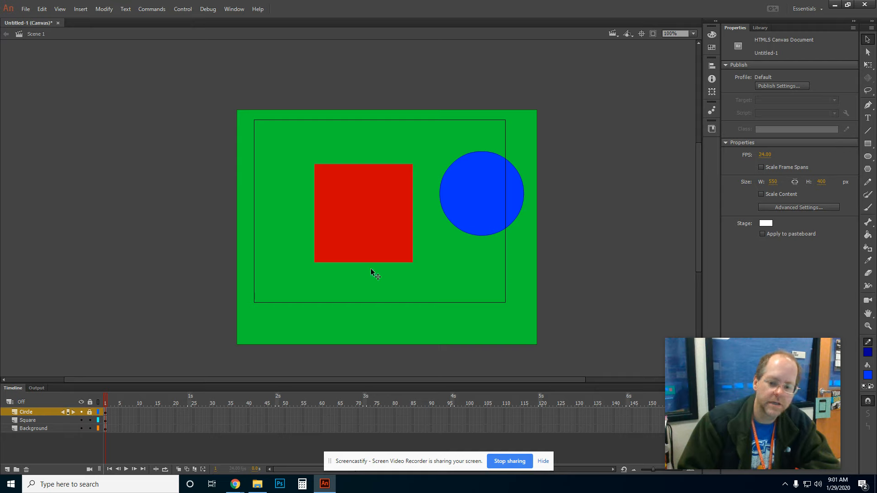
# Step: Test the Circle layer's lock by trying to move the circle, and reposition the green background fill to about X -30, Y -45
pyautogui.moveTo(454, 215); pyautogui.dragTo(441, 256)
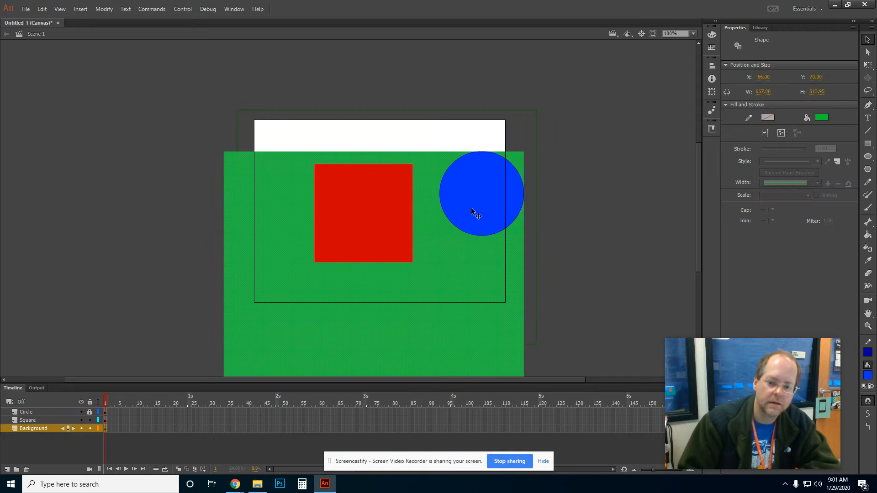
pyautogui.moveTo(471, 210); pyautogui.dragTo(489, 174)
pyautogui.click(89, 412)
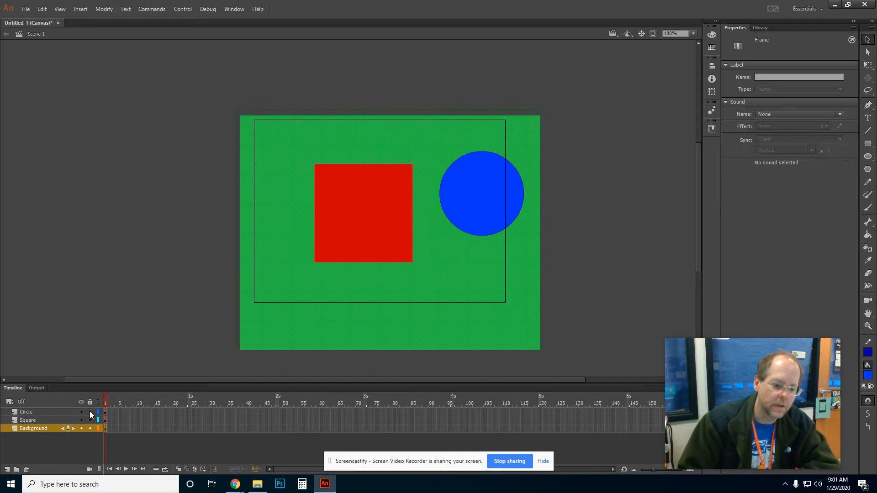
pyautogui.click(89, 411)
pyautogui.moveTo(472, 265); pyautogui.dragTo(480, 211)
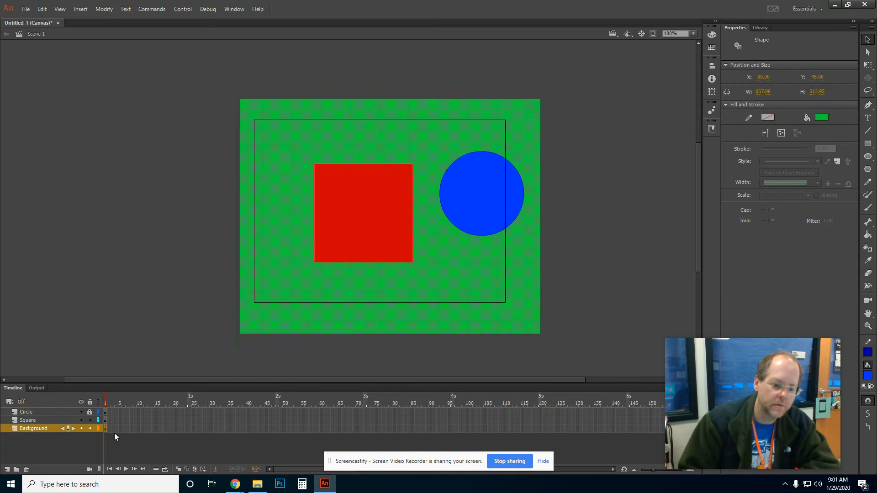
pyautogui.click(91, 413)
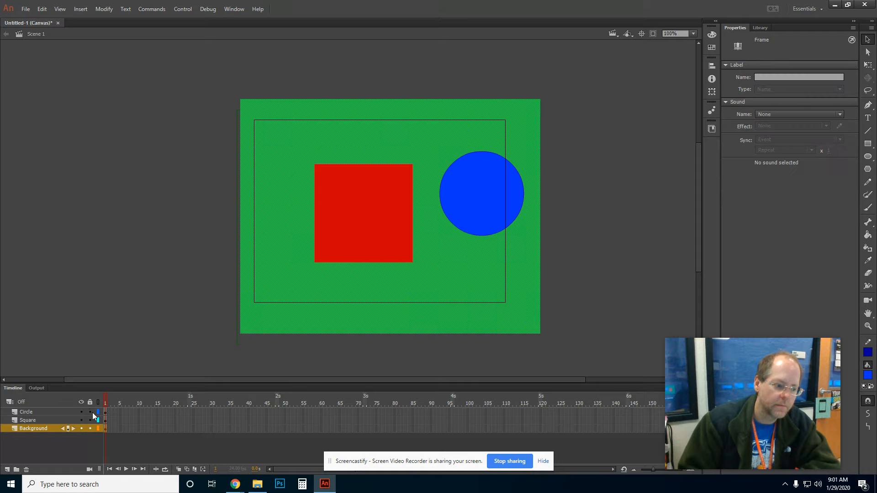
pyautogui.click(223, 270)
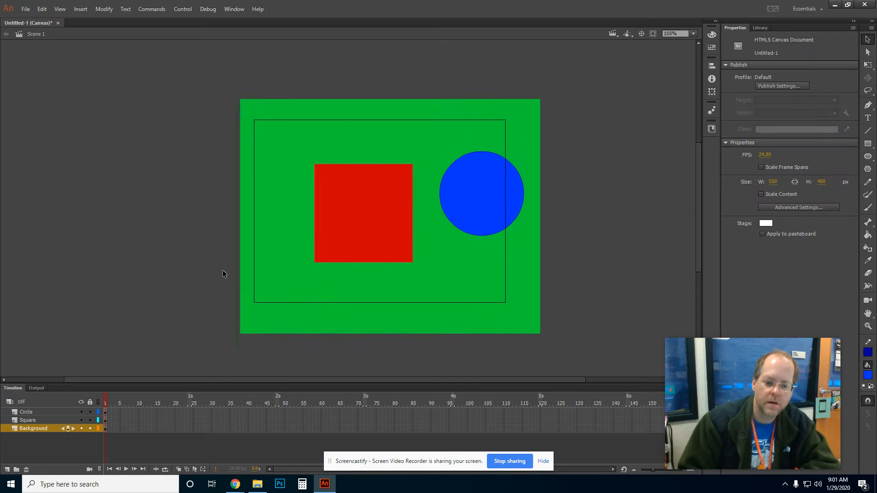
pyautogui.click(270, 277)
pyautogui.click(166, 221)
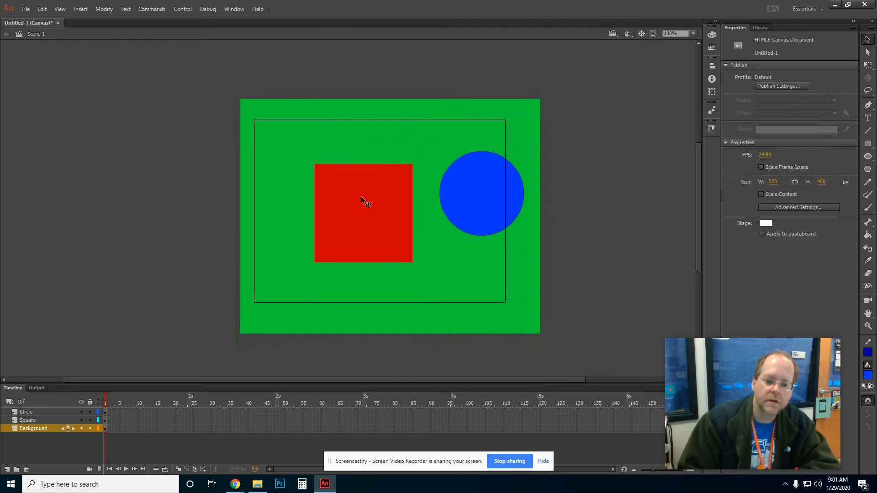
# Step: Move the red square's fill away from its outline toward the stage's lower right, and undo the move
pyautogui.click(361, 196)
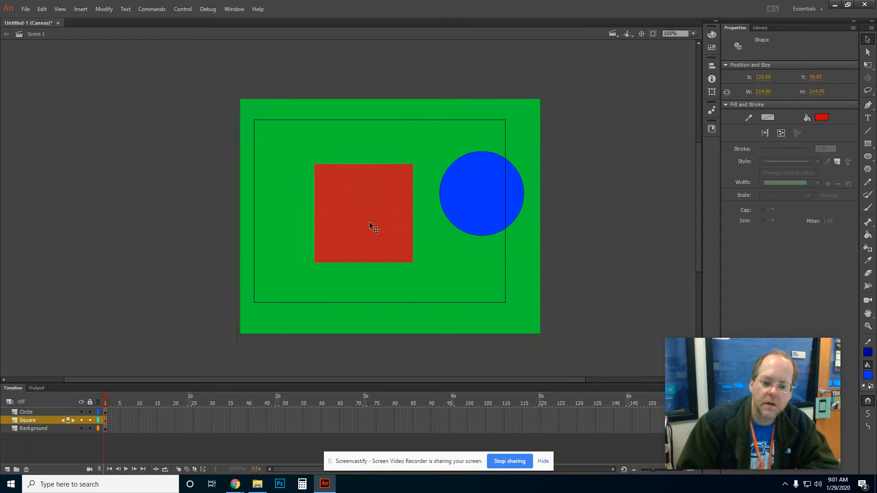
pyautogui.moveTo(380, 220); pyautogui.dragTo(427, 291)
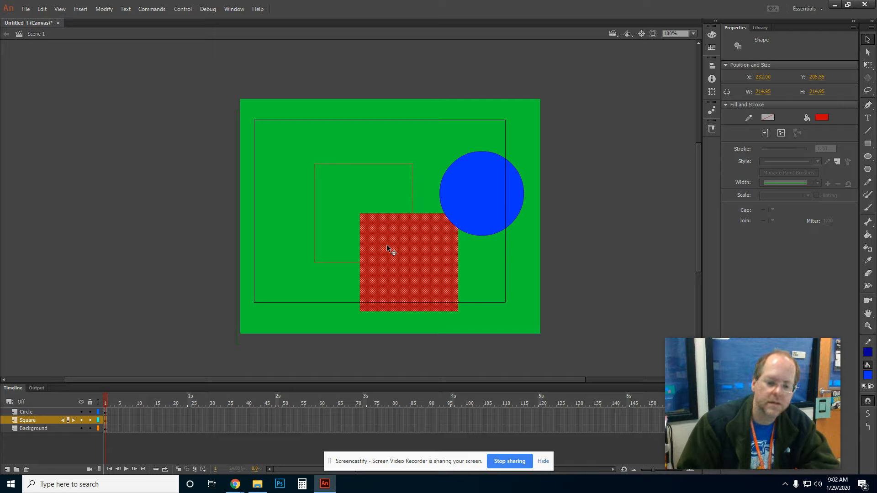
pyautogui.click(42, 9)
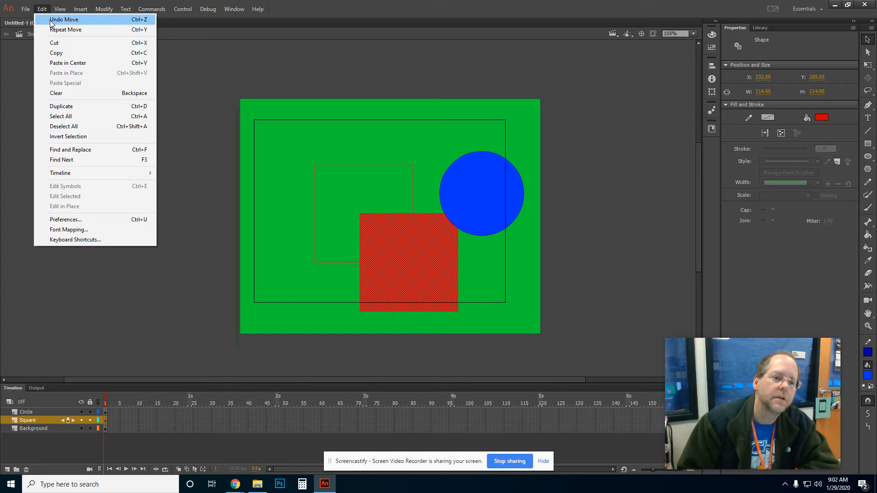
pyautogui.click(51, 20)
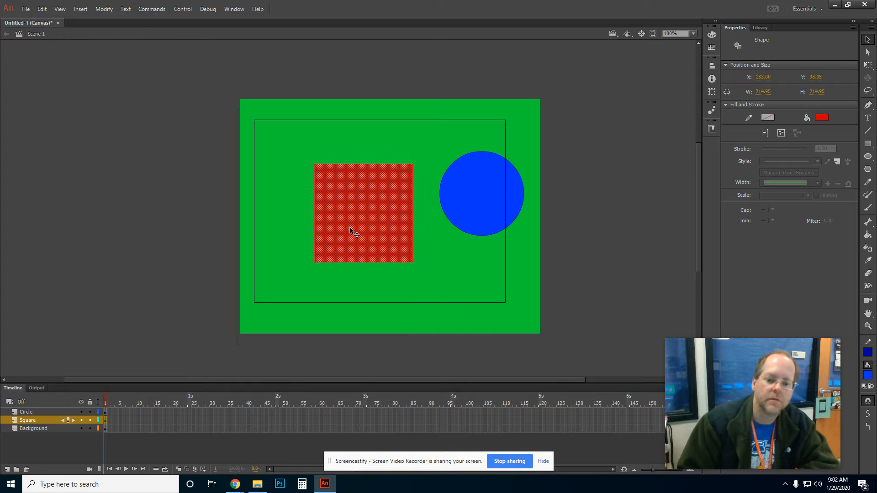
# Step: Nudge the green background fill slightly left around the stage and deselect it
pyautogui.click(160, 156)
pyautogui.moveTo(295, 154)
pyautogui.mouseDown()
pyautogui.moveTo(358, 228)
pyautogui.moveTo(291, 157)
pyautogui.mouseUp()
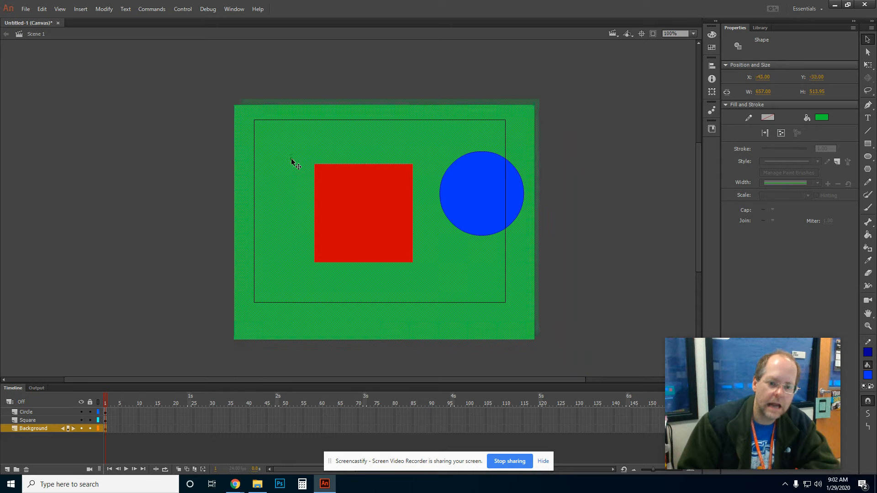
pyautogui.click(141, 276)
# Step: Try to enclose the red square in a selection with the Square layer active, and undo the resulting background move
pyautogui.click(53, 420)
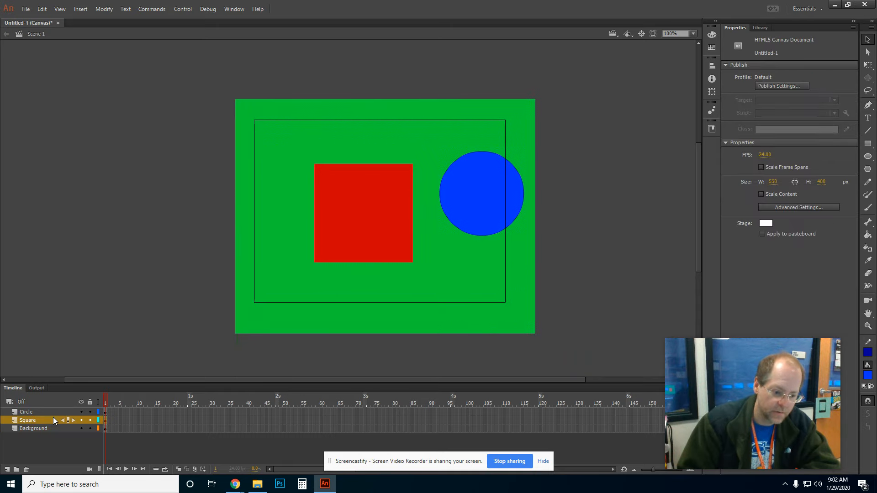
pyautogui.moveTo(285, 144); pyautogui.dragTo(411, 263)
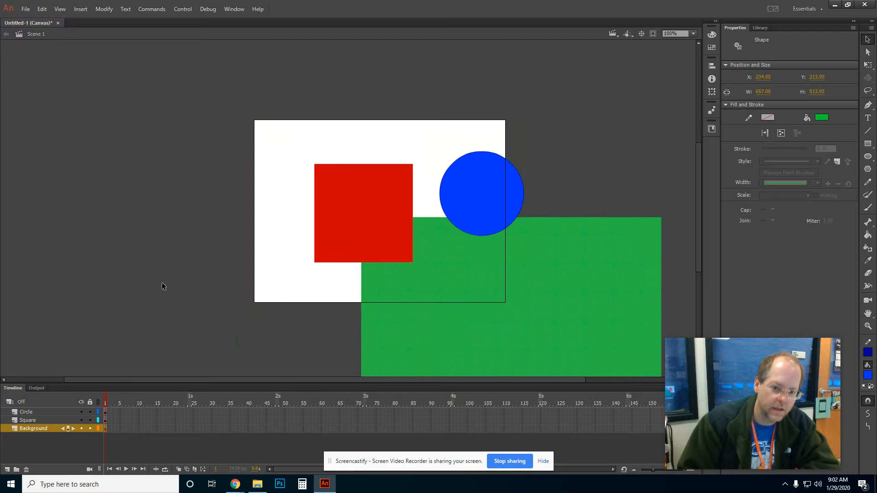
pyautogui.click(42, 9)
pyautogui.click(50, 19)
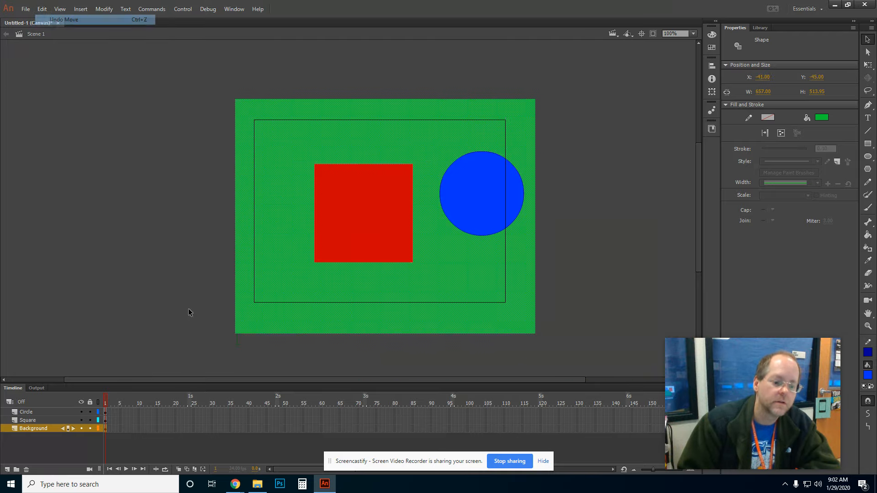
# Step: Hide the Background layer and move the red square's fill and outline together toward the stage's lower left
pyautogui.click(81, 428)
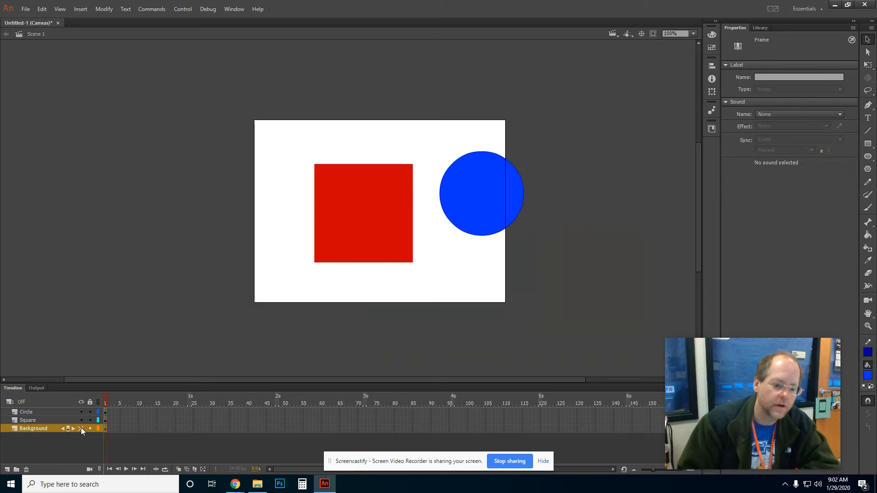
pyautogui.click(39, 420)
pyautogui.click(258, 164)
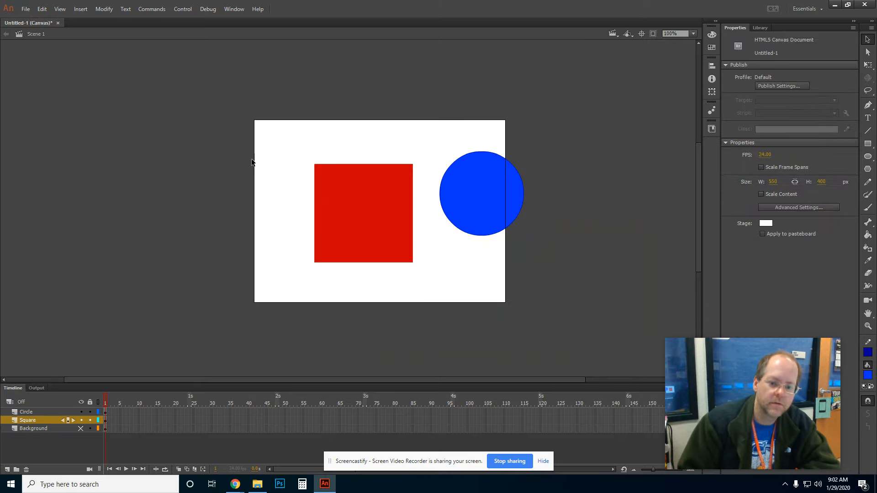
pyautogui.moveTo(290, 148); pyautogui.dragTo(432, 278)
pyautogui.moveTo(376, 221); pyautogui.dragTo(347, 248)
pyautogui.click(424, 268)
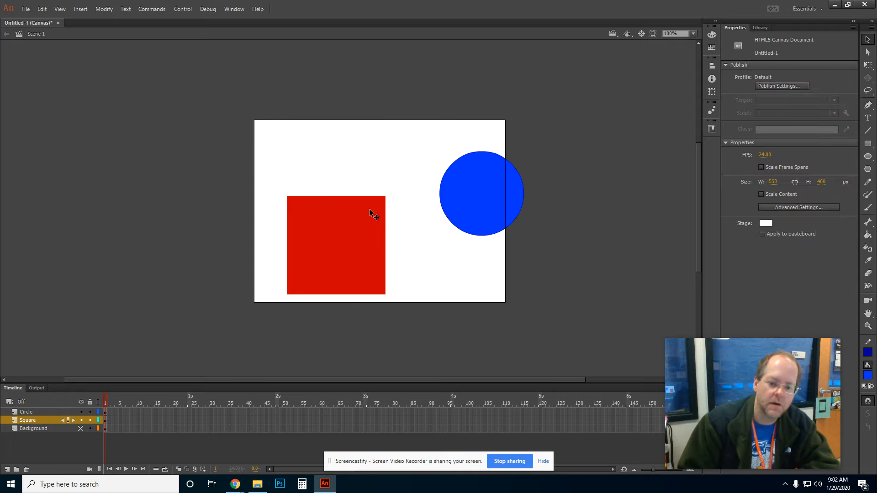
# Step: Move the square's red fill to about X -187, Y -27 and its whole outline to about X 110, Y 11
pyautogui.moveTo(356, 239); pyautogui.dragTo(238, 152)
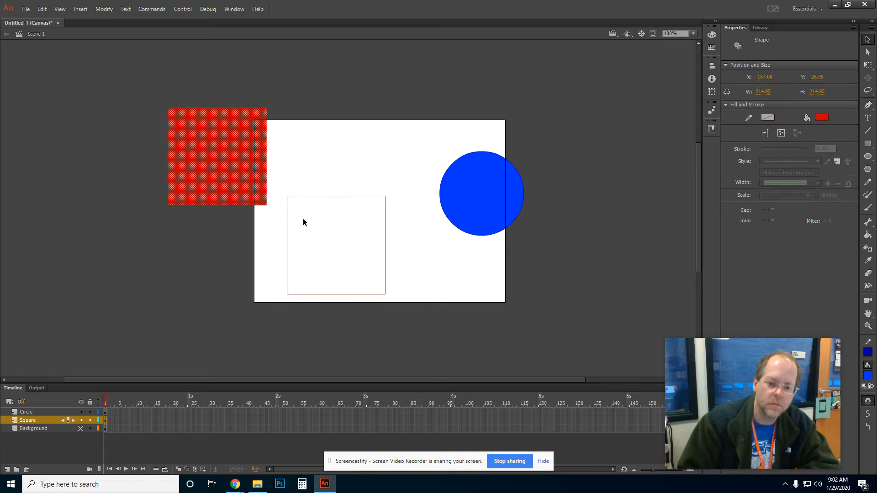
pyautogui.moveTo(313, 236); pyautogui.dragTo(396, 315)
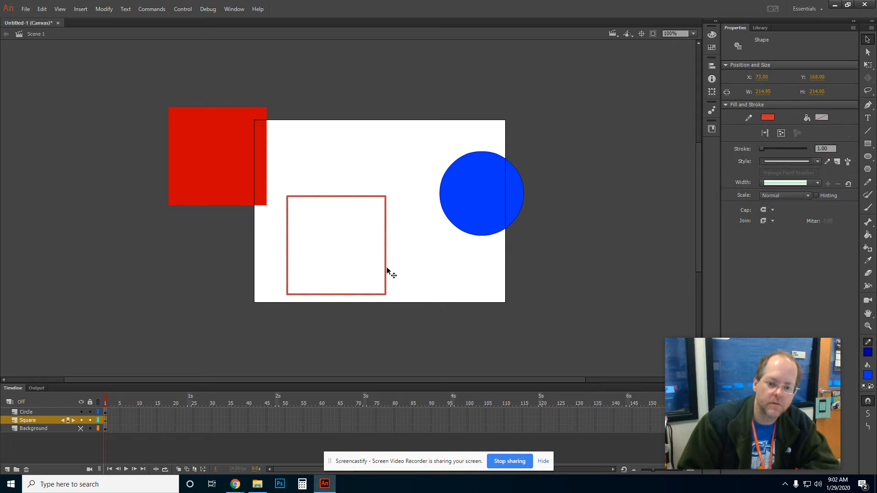
pyautogui.moveTo(386, 269); pyautogui.dragTo(403, 187)
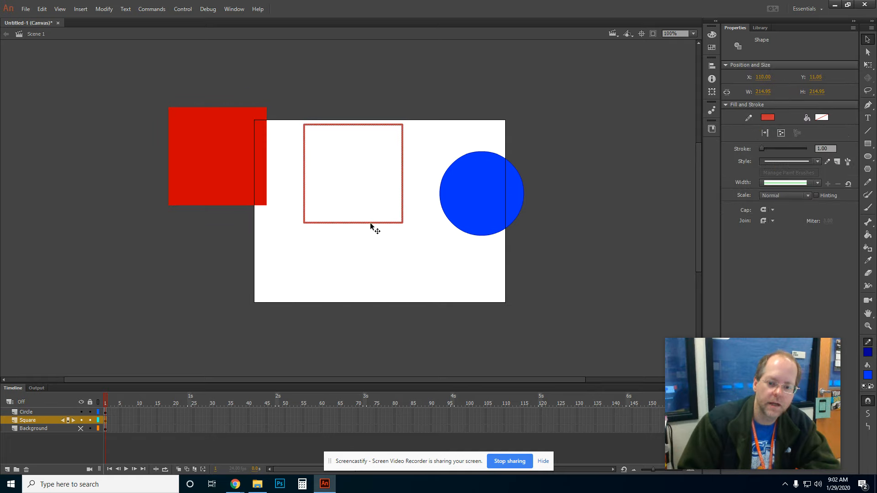
# Step: Detach the bottom edge of the square's outline by moving it straight down, and bend the right edge outward into a curve
pyautogui.click(366, 255)
pyautogui.click(356, 223)
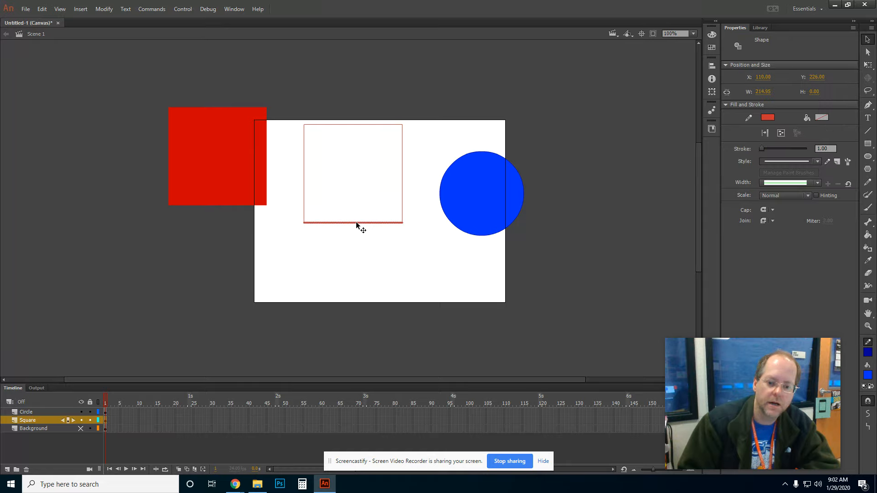
pyautogui.moveTo(356, 222); pyautogui.dragTo(357, 267)
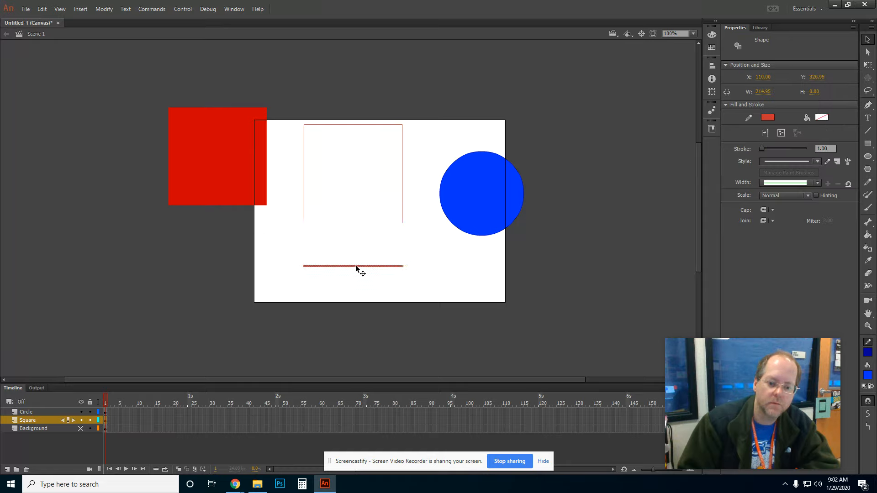
pyautogui.click(408, 206)
pyautogui.moveTo(402, 199); pyautogui.dragTo(417, 198)
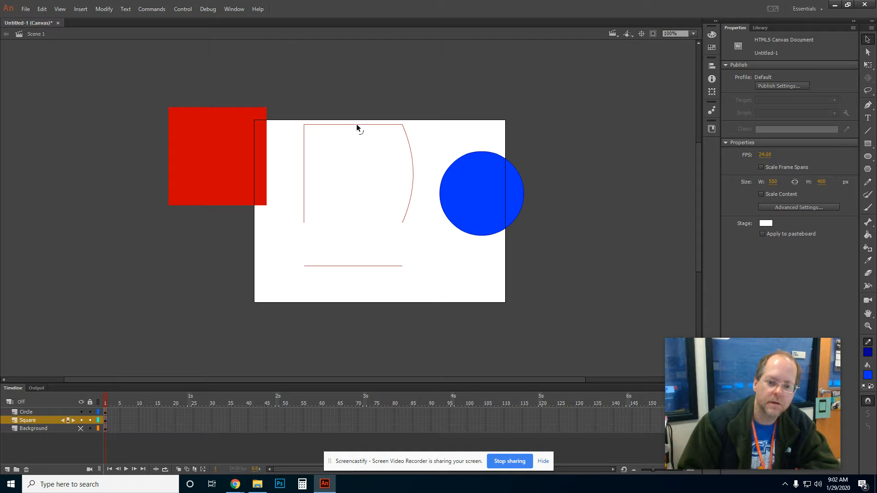
# Step: Bend the top edge of the square's outline inward and its left edge outward into curves
pyautogui.moveTo(356, 124); pyautogui.dragTo(357, 138)
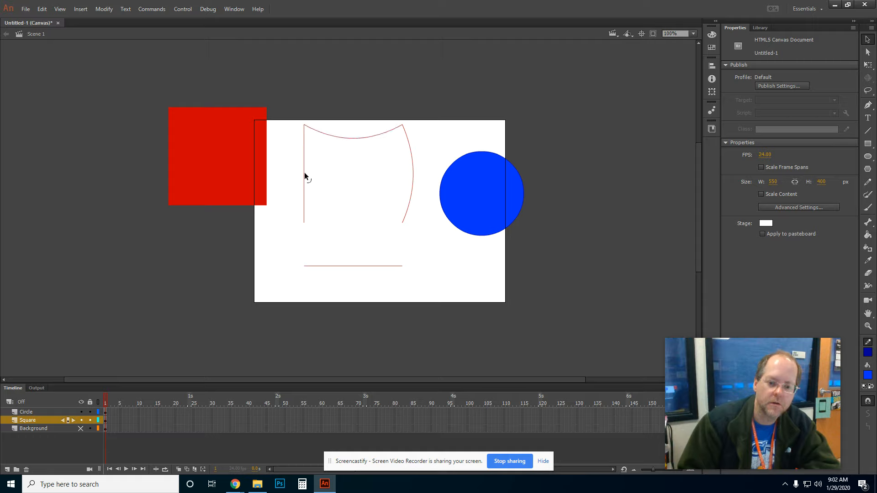
pyautogui.moveTo(304, 175); pyautogui.dragTo(288, 180)
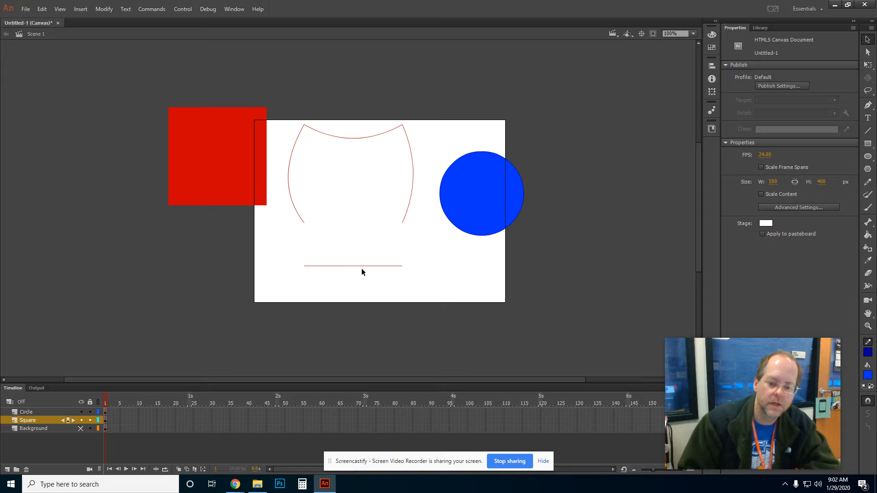
# Step: Undo the curved edges of the square's outline and the detaching of its bottom edge
pyautogui.click(41, 10)
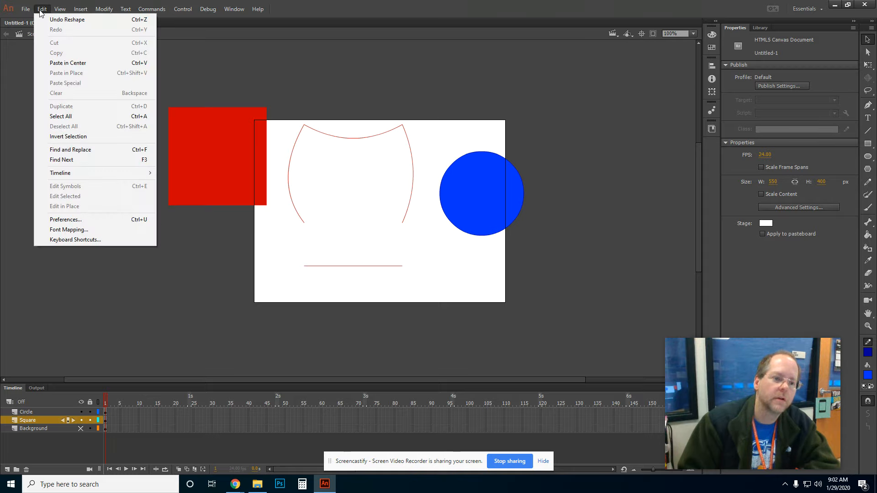
pyautogui.click(45, 19)
pyautogui.click(42, 9)
pyautogui.click(45, 19)
pyautogui.click(44, 10)
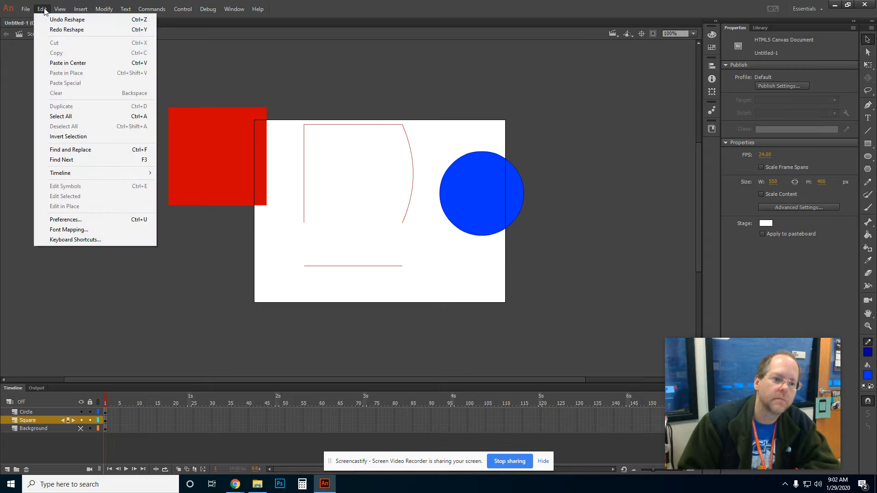
pyautogui.click(47, 19)
pyautogui.click(42, 9)
pyautogui.click(48, 19)
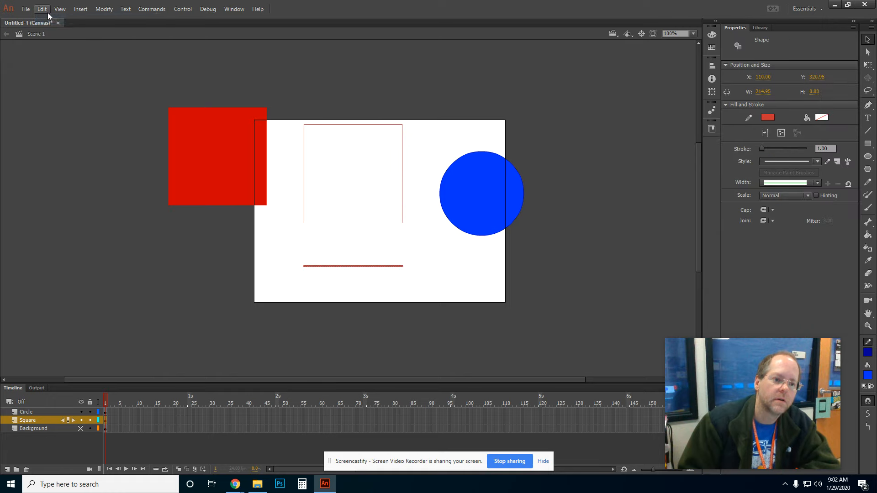
pyautogui.click(42, 9)
pyautogui.click(48, 19)
pyautogui.click(43, 9)
pyautogui.click(49, 19)
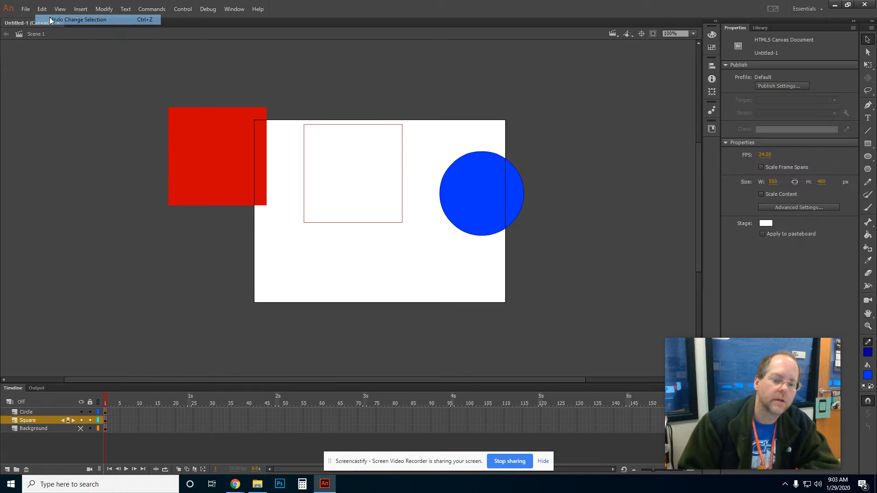
# Step: Undo the separate moves of the square's outline and red fill, and deselect the shape
pyautogui.click(42, 9)
pyautogui.click(50, 19)
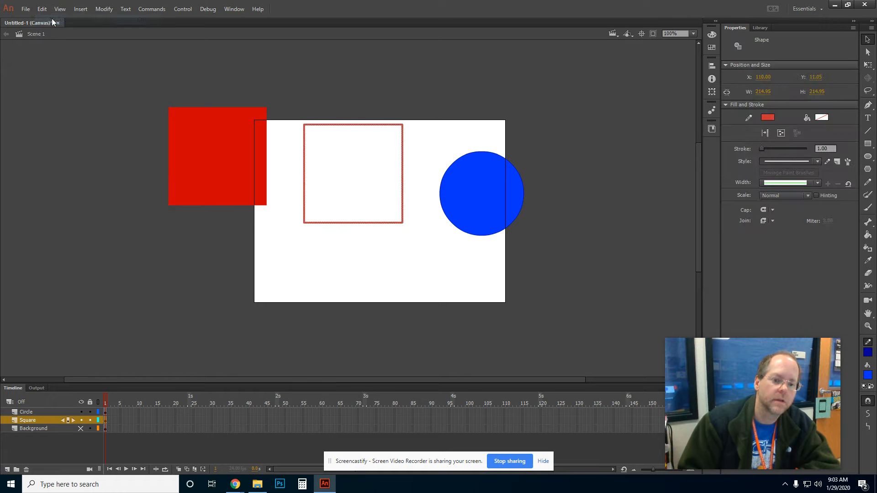
pyautogui.click(42, 9)
pyautogui.click(50, 19)
pyautogui.click(42, 9)
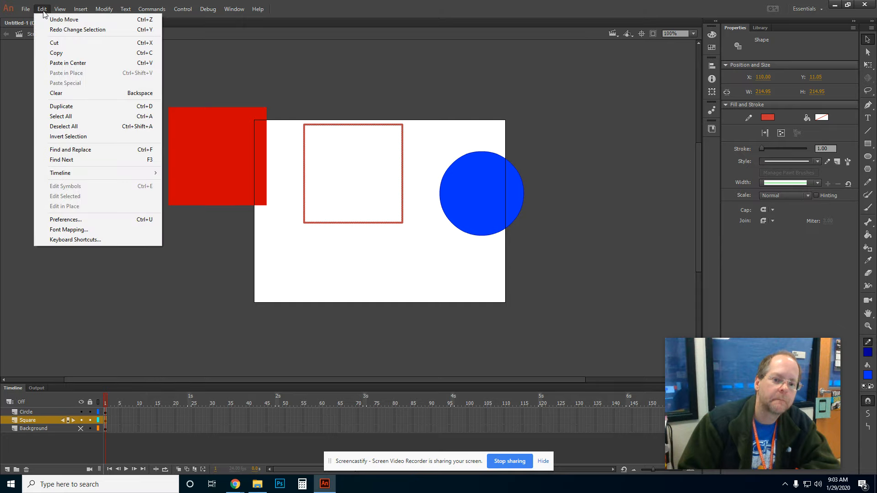
pyautogui.click(55, 20)
pyautogui.click(42, 9)
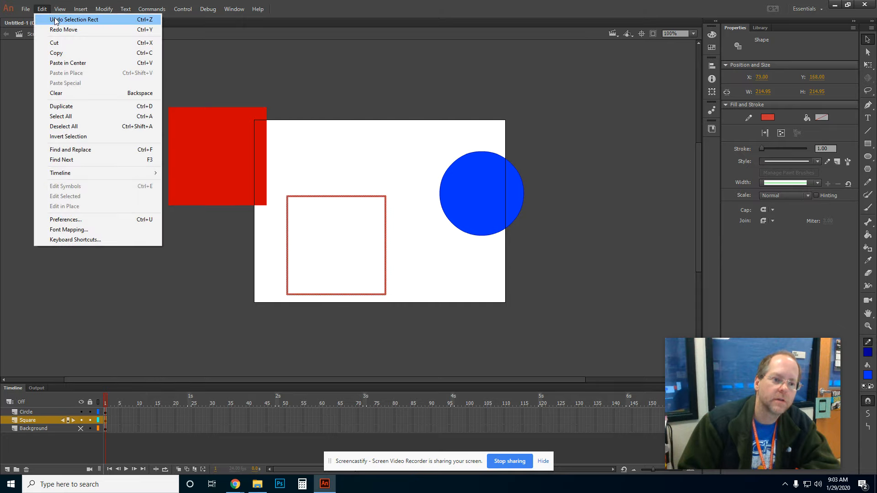
pyautogui.click(55, 20)
pyautogui.click(42, 9)
pyautogui.click(52, 19)
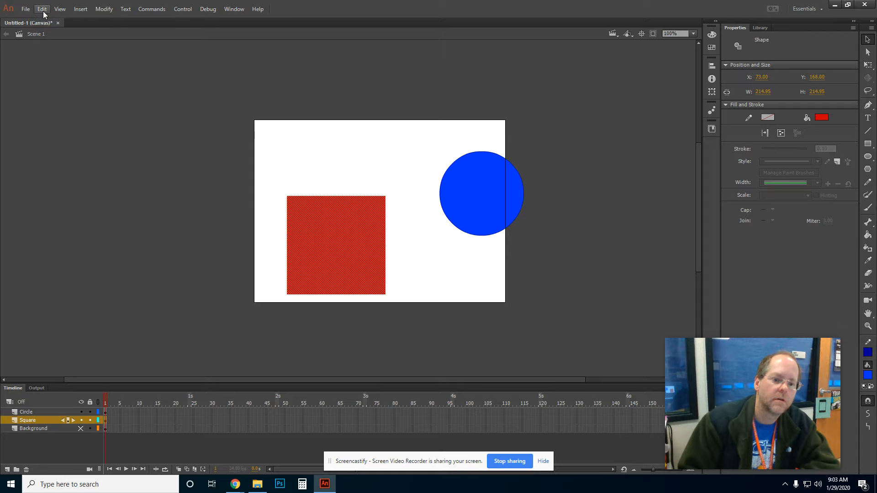
pyautogui.click(194, 278)
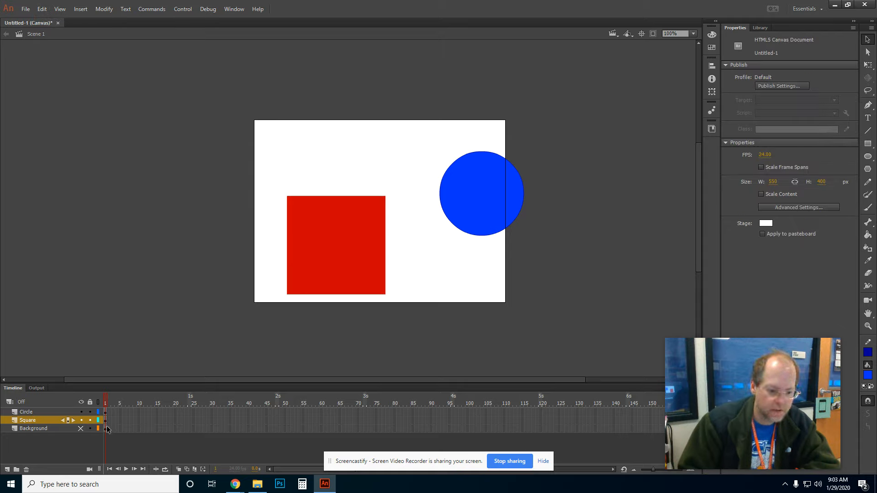
# Step: Show the Background layer and insert a keyframe at frame 24 of the Circle layer
pyautogui.click(82, 428)
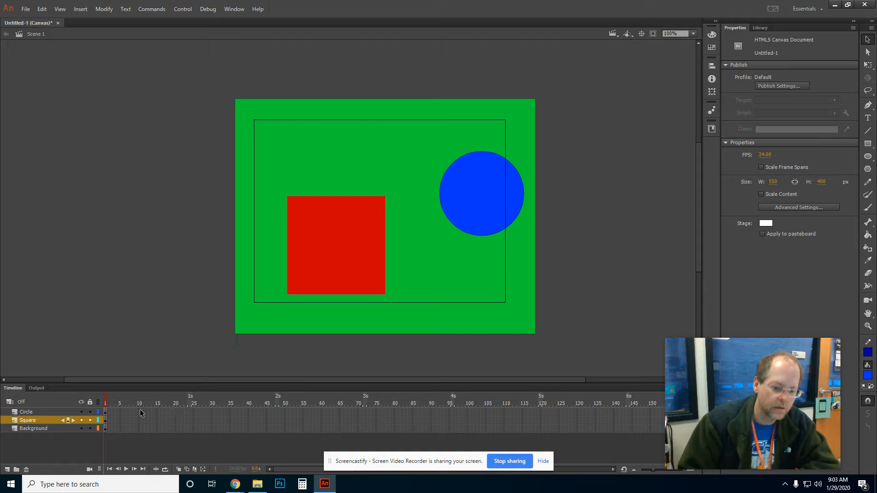
pyautogui.click(189, 412)
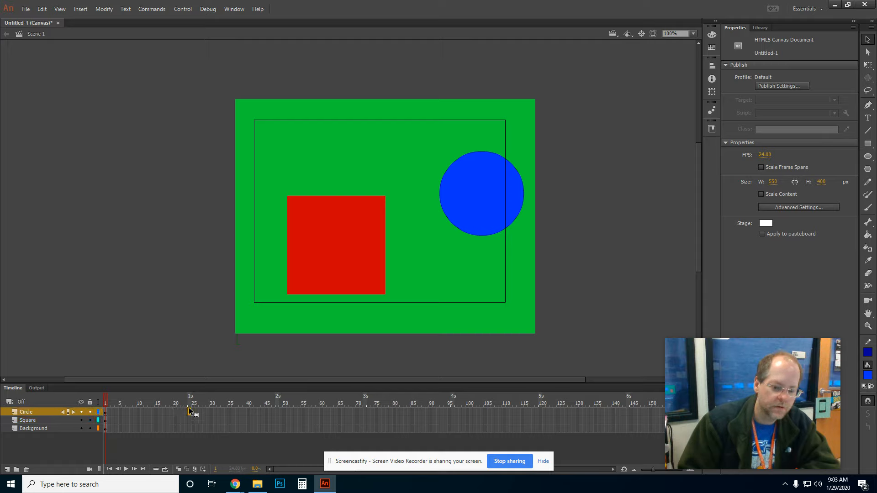
pyautogui.click(190, 412)
pyautogui.click(106, 397)
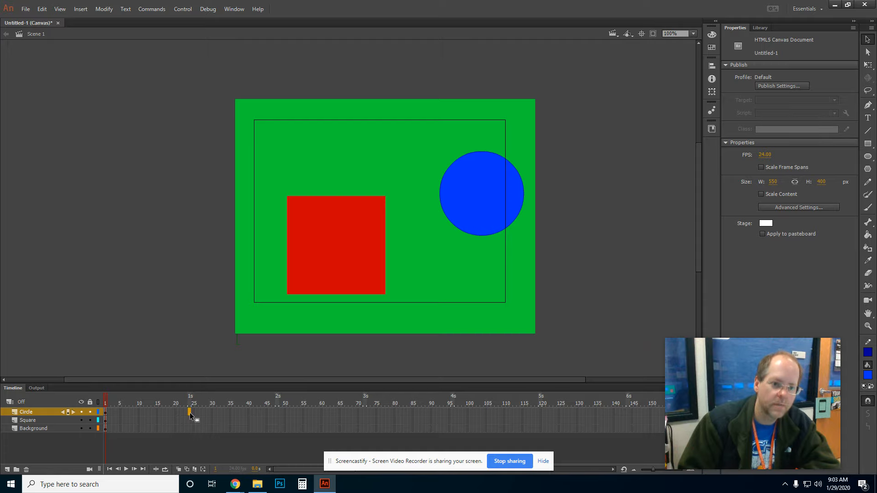
pyautogui.click(81, 10)
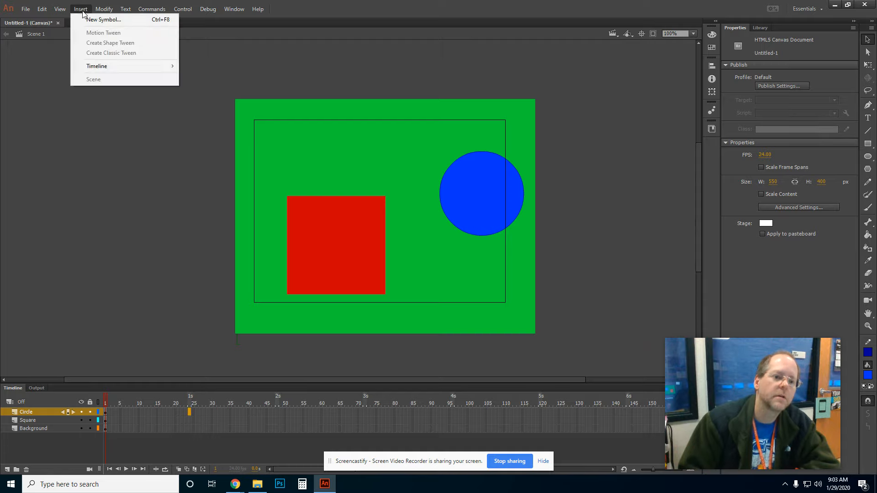
pyautogui.moveTo(120, 67)
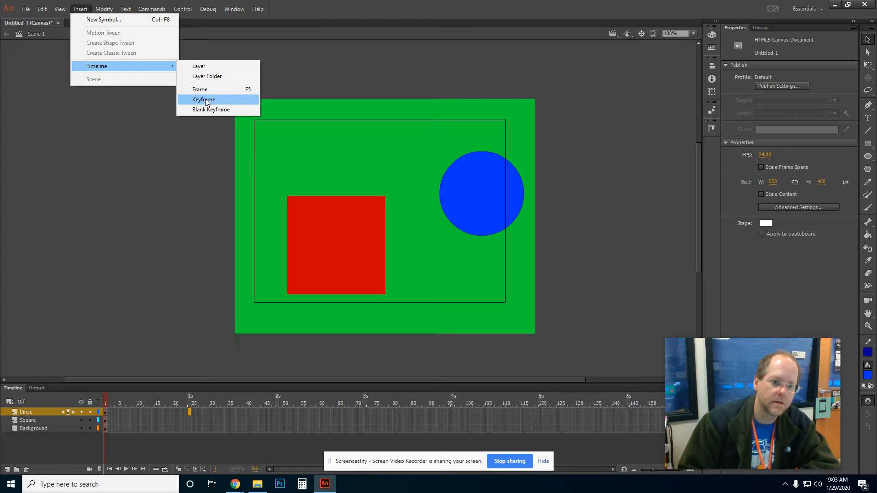
pyautogui.click(206, 100)
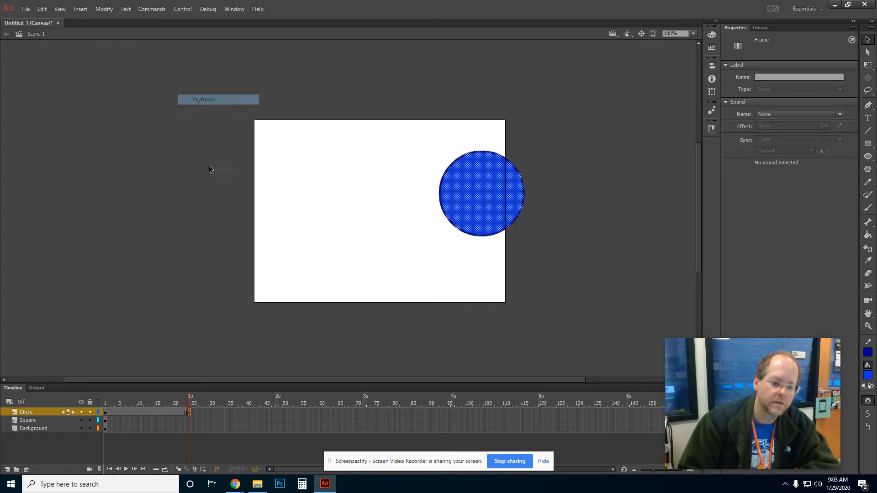
# Step: At frame 24, select the whole blue circle and move it to about X 39, Y 137
pyautogui.moveTo(181, 401); pyautogui.dragTo(109, 401)
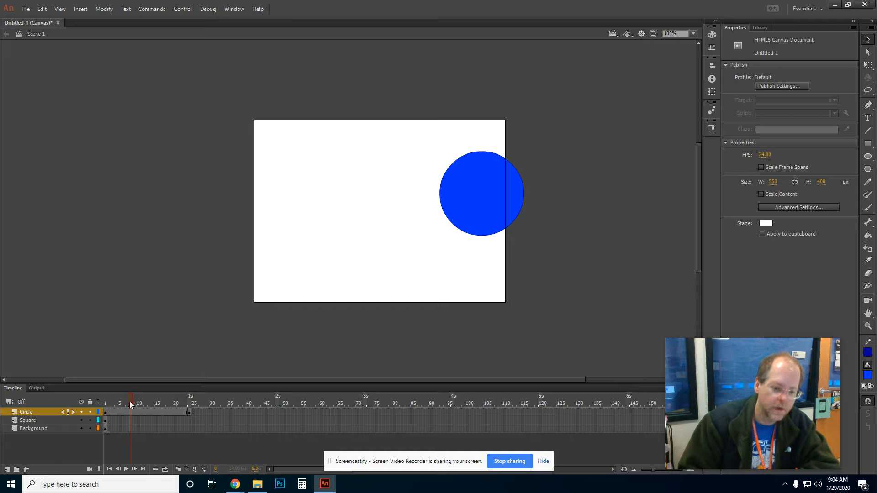
pyautogui.moveTo(152, 401); pyautogui.dragTo(184, 404)
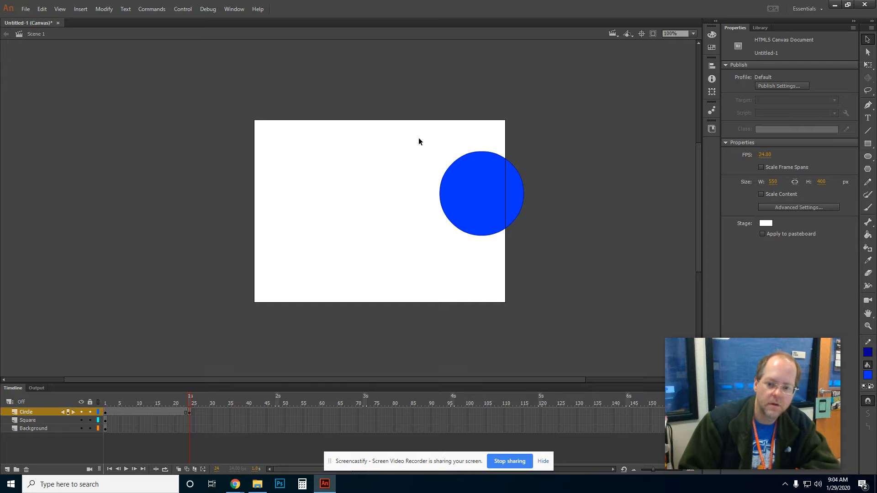
pyautogui.moveTo(418, 138); pyautogui.dragTo(527, 250)
pyautogui.moveTo(492, 215); pyautogui.dragTo(443, 240)
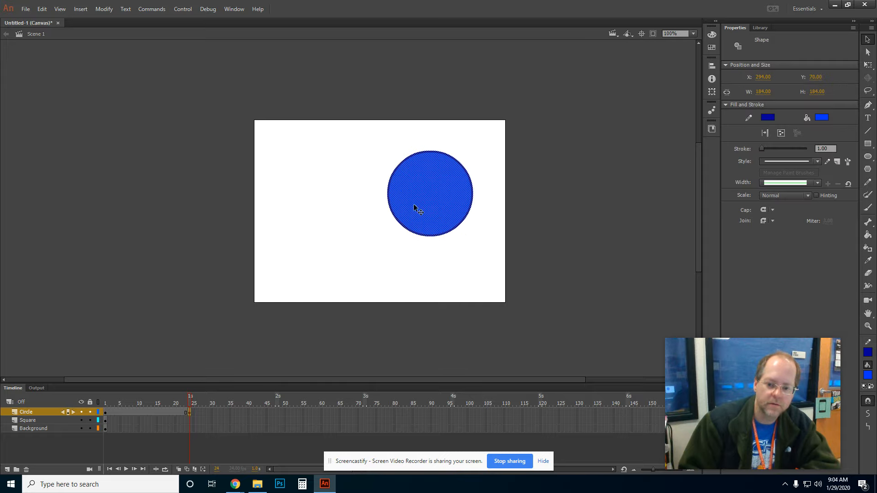
pyautogui.moveTo(414, 208); pyautogui.dragTo(298, 228)
pyautogui.click(253, 331)
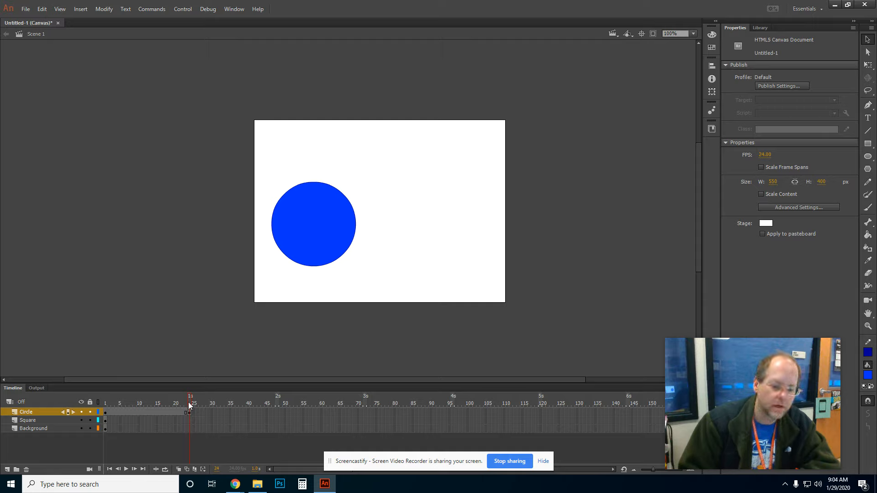
# Step: Insert a keyframe at frame 12 of the Circle layer
pyautogui.moveTo(188, 402)
pyautogui.mouseDown()
pyautogui.moveTo(105, 411)
pyautogui.moveTo(178, 405)
pyautogui.mouseUp()
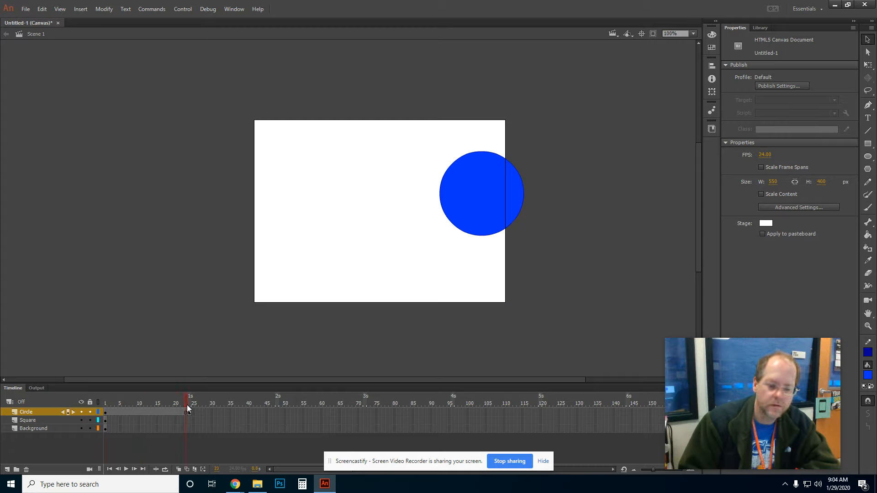
pyautogui.moveTo(187, 405); pyautogui.dragTo(141, 408)
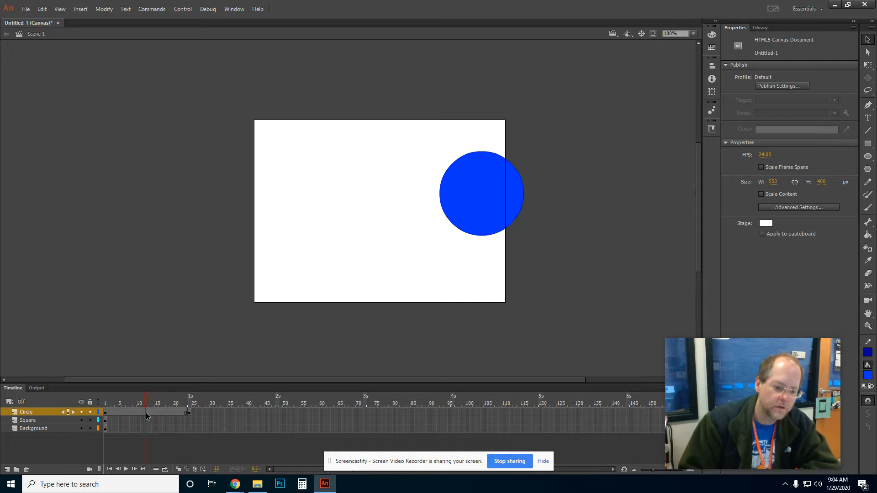
pyautogui.rightClick(146, 412)
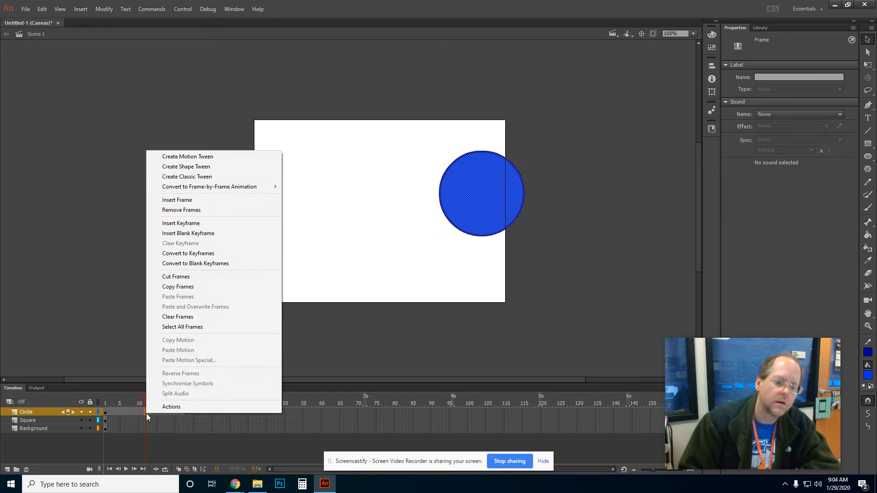
pyautogui.click(179, 223)
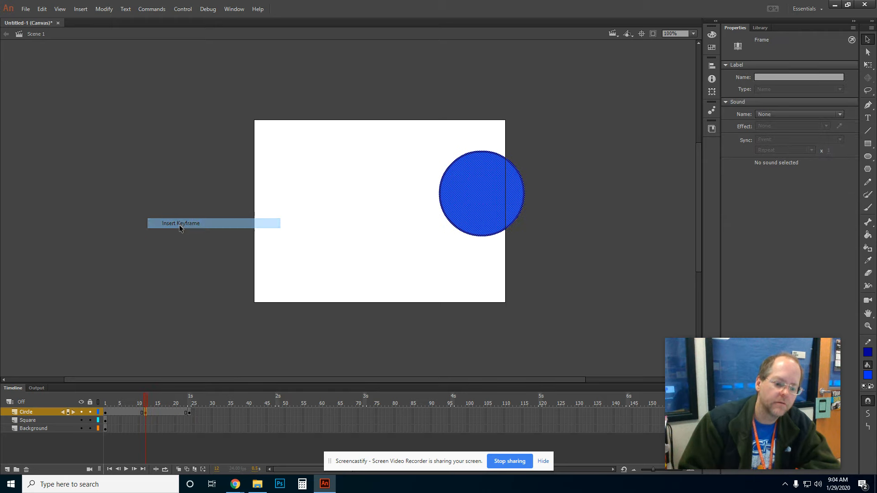
# Step: At the frame 12 keyframe, move the blue circle to about X 192, Y 101, near the stage's center
pyautogui.click(138, 404)
pyautogui.moveTo(108, 402); pyautogui.dragTo(149, 403)
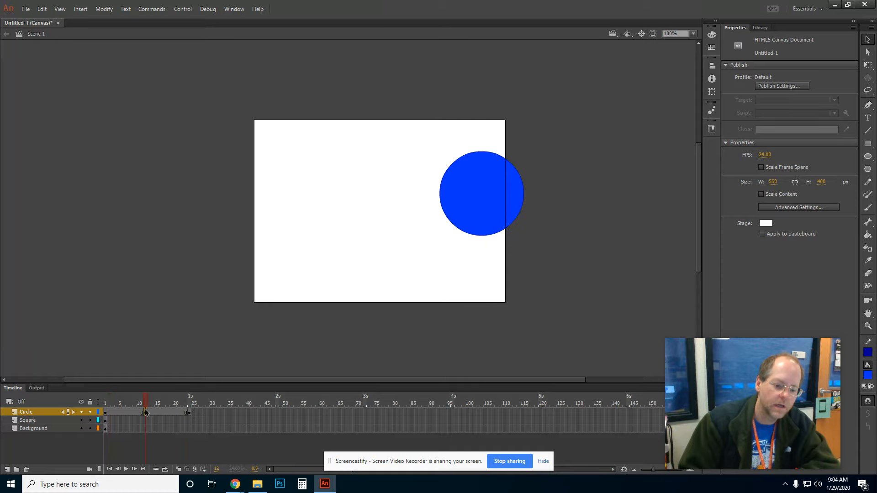
pyautogui.click(144, 412)
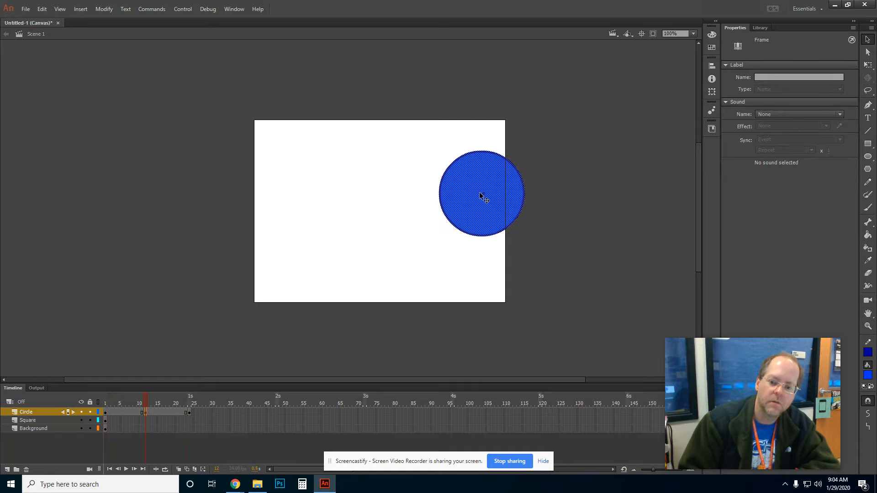
pyautogui.moveTo(480, 196); pyautogui.dragTo(409, 217)
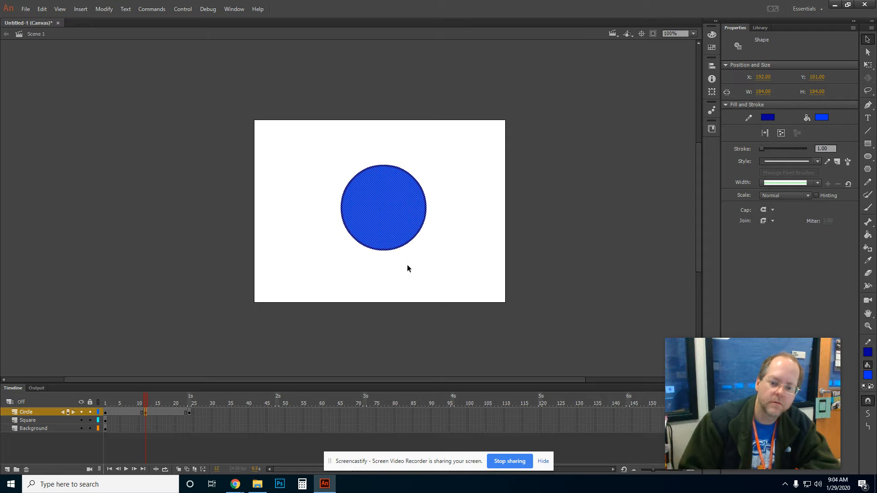
# Step: Review the circle's keyframe positions and move the whole circle at frame 24 further toward the stage's lower-left corner
pyautogui.moveTo(145, 404); pyautogui.dragTo(118, 404)
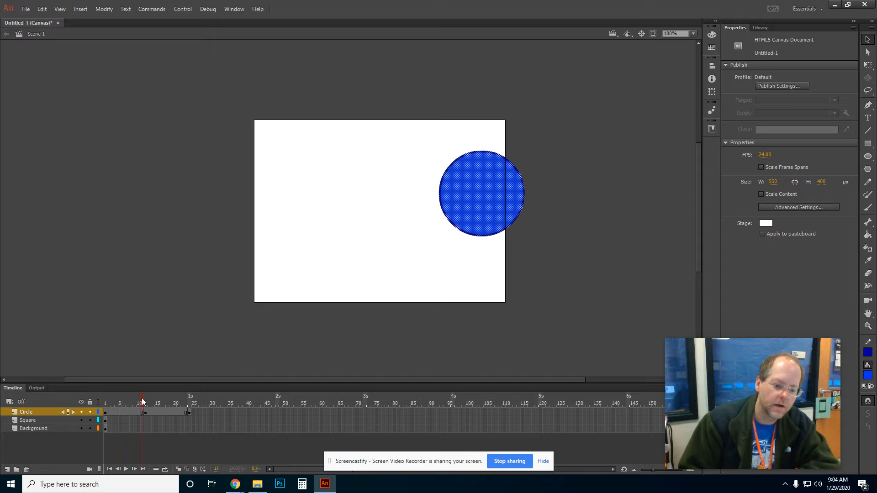
pyautogui.moveTo(143, 402); pyautogui.dragTo(146, 402)
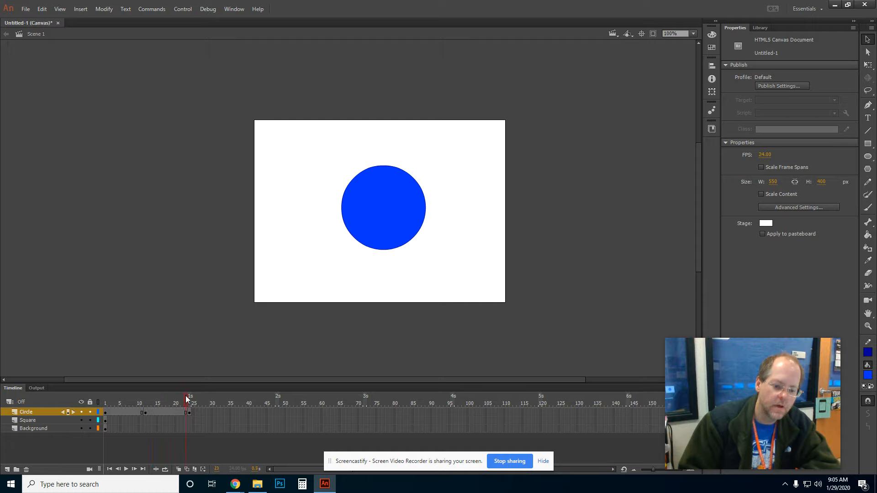
pyautogui.moveTo(187, 398); pyautogui.dragTo(189, 399)
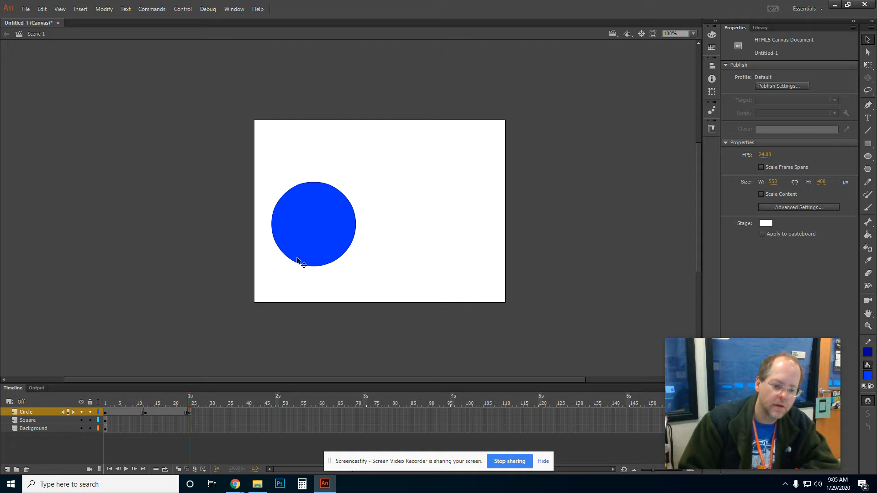
pyautogui.moveTo(257, 182); pyautogui.dragTo(364, 288)
pyautogui.click(284, 182)
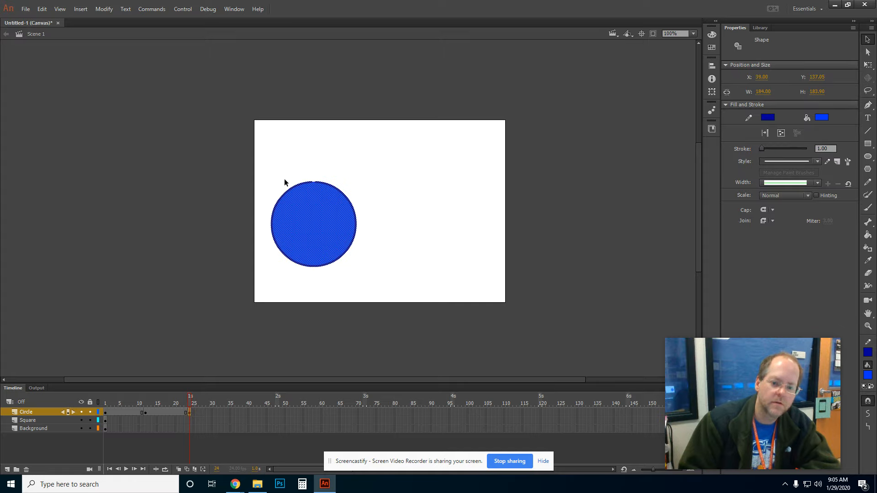
pyautogui.click(323, 240)
pyautogui.moveTo(323, 241); pyautogui.dragTo(275, 279)
# Step: Return the playhead to frame 1 and check the first frames of the timeline
pyautogui.click(104, 397)
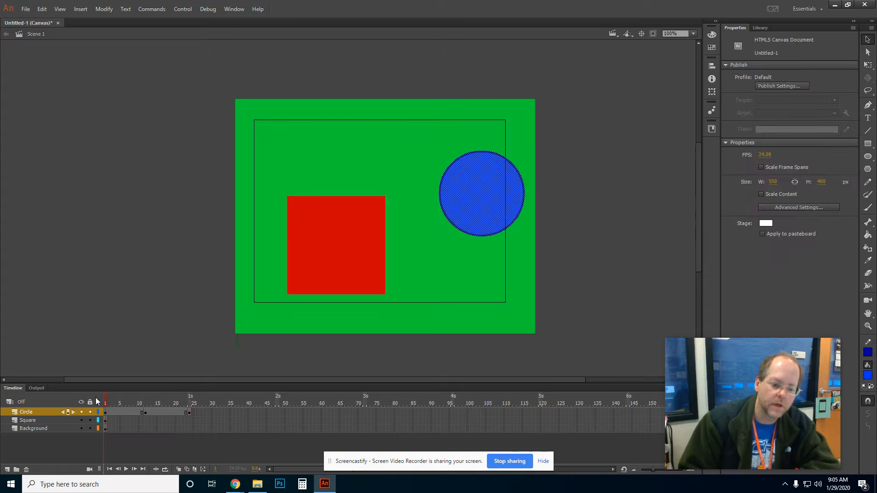
pyautogui.click(109, 399)
pyautogui.click(106, 398)
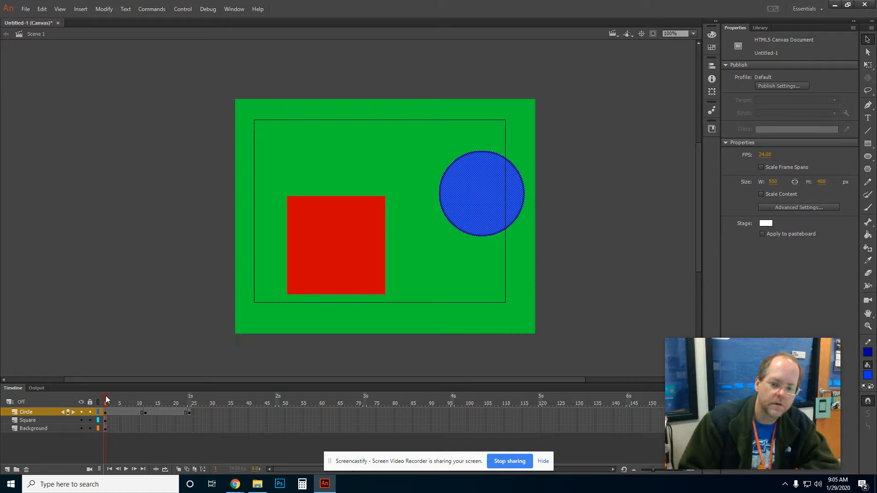
pyautogui.moveTo(107, 399)
pyautogui.mouseDown()
pyautogui.moveTo(190, 397)
pyautogui.moveTo(95, 402)
pyautogui.mouseUp()
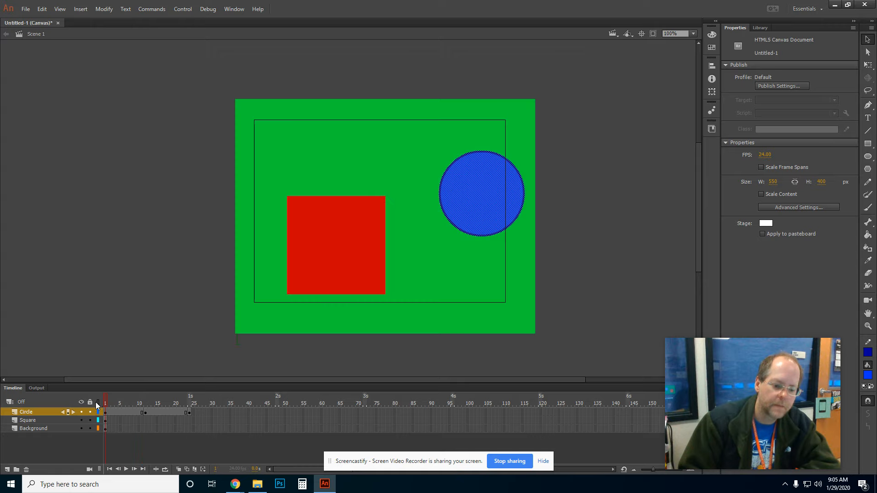
# Step: Create a motion tween on the Circle layer's first frame span, converting the circle to a symbol, and view it in the library
pyautogui.rightClick(122, 413)
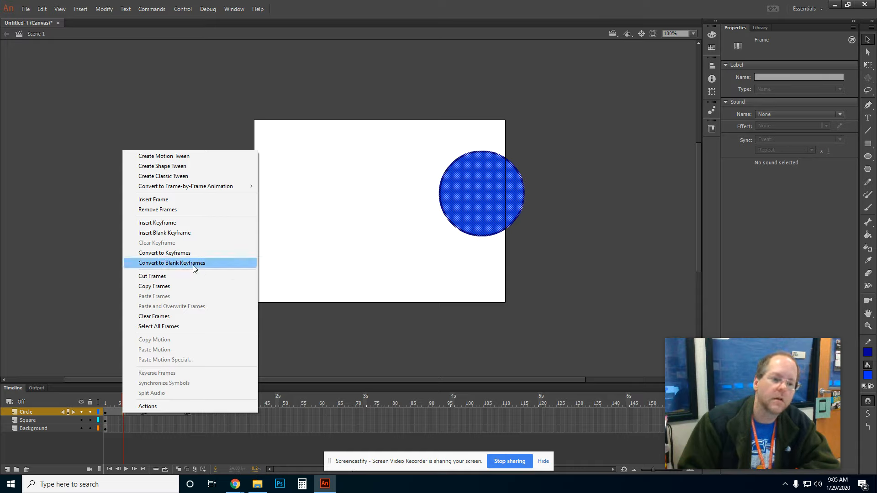
pyautogui.click(173, 156)
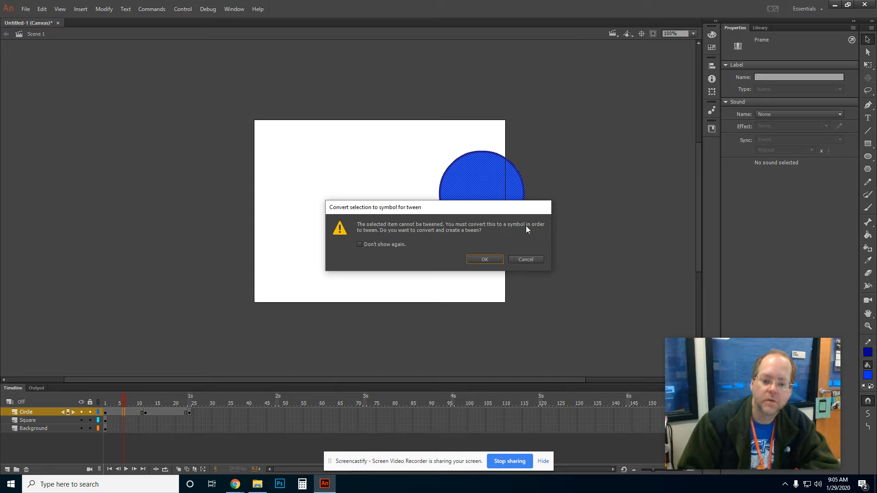
pyautogui.click(483, 259)
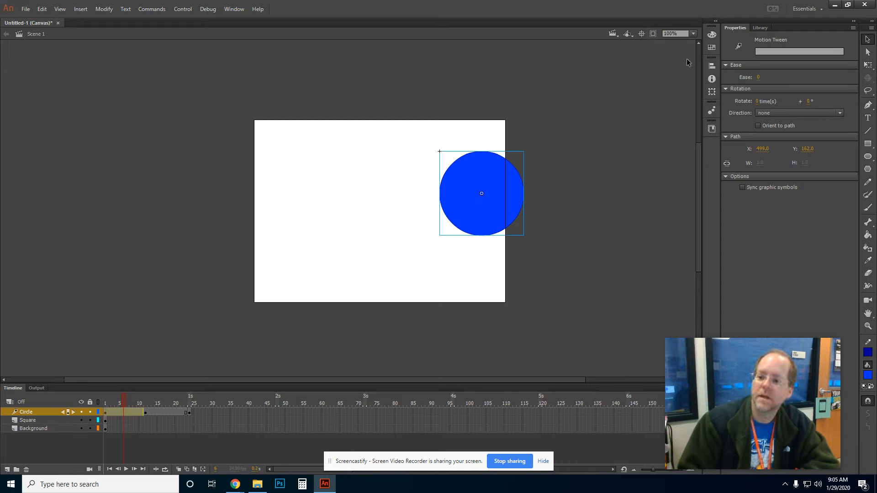
pyautogui.click(757, 28)
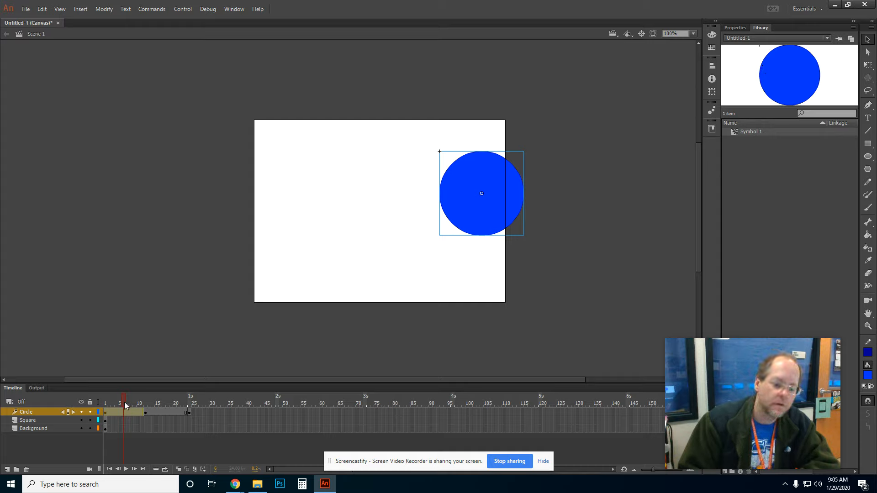
# Step: Scrub through the Circle layer's new motion tween and open the tween for refining
pyautogui.click(143, 400)
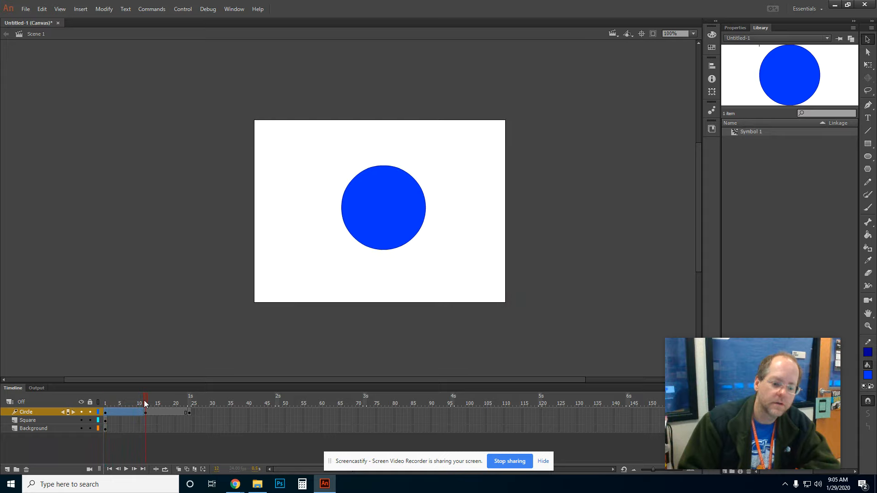
pyautogui.moveTo(145, 403); pyautogui.dragTo(134, 406)
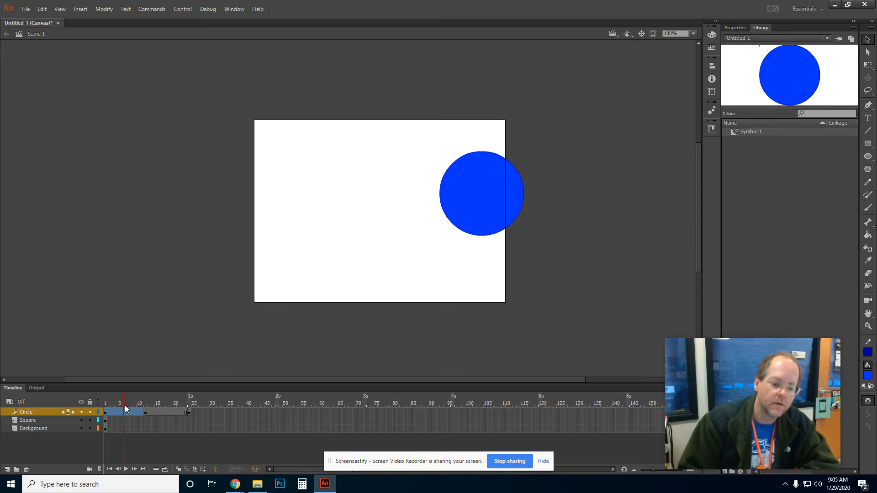
pyautogui.click(124, 410)
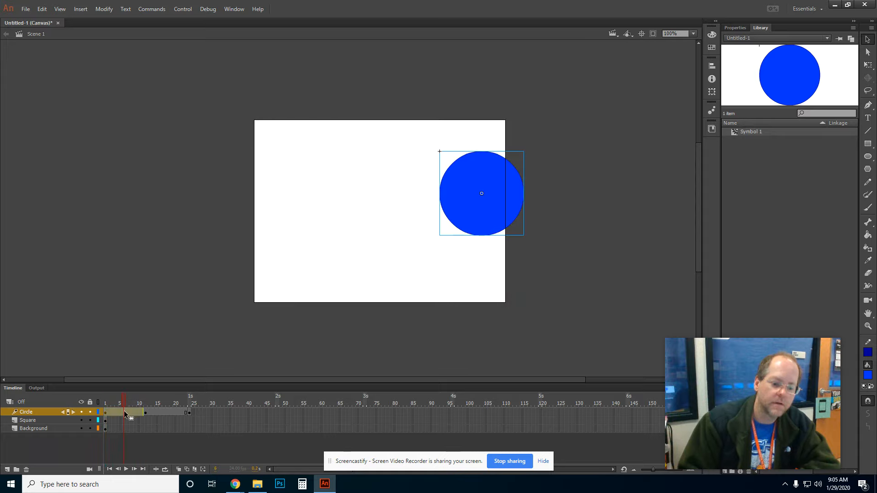
pyautogui.rightClick(124, 412)
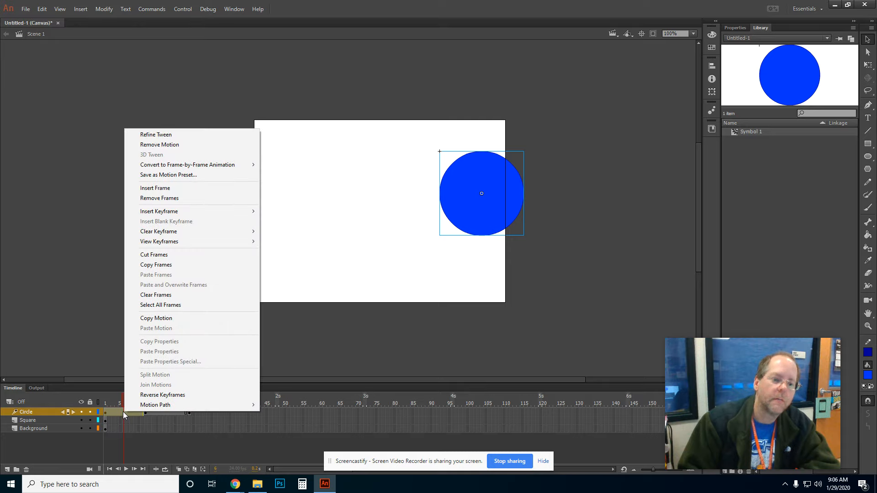
pyautogui.click(163, 138)
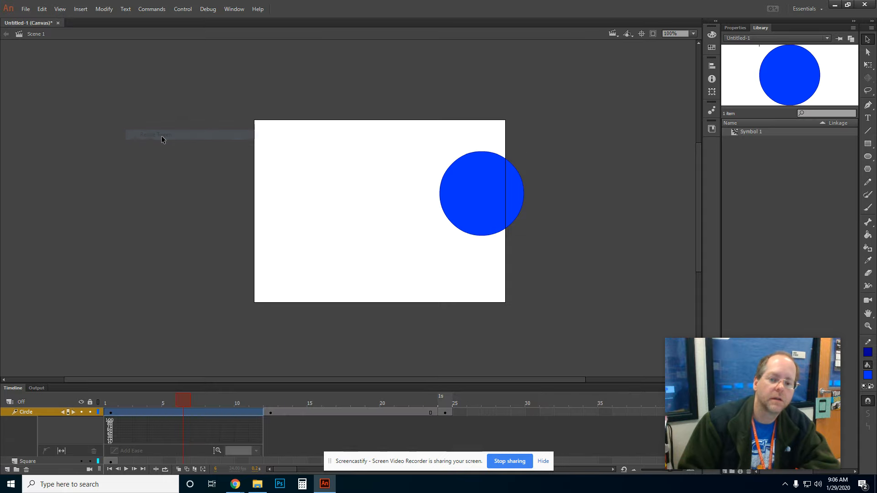
# Step: At frame 5 of the Circle tween, move the circle to the middle of the stage and scrub back to check the motion
pyautogui.click(175, 402)
pyautogui.moveTo(486, 196); pyautogui.dragTo(390, 206)
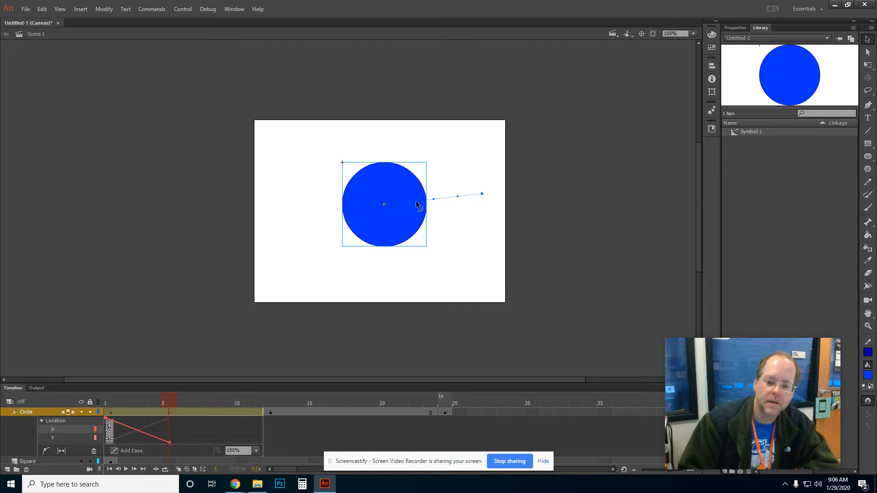
pyautogui.click(158, 403)
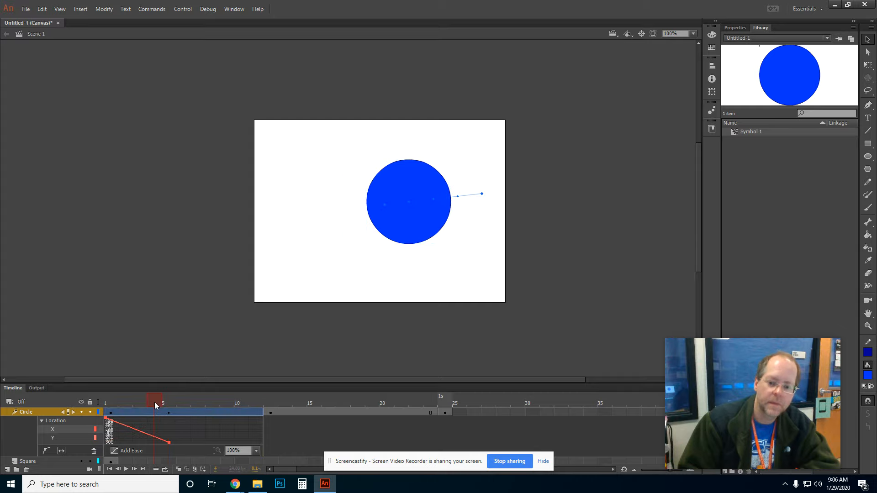
# Step: At frame 11 of the Circle tween, move the circle to the stage's upper-left corner and scrub back through the path
pyautogui.moveTo(149, 403); pyautogui.dragTo(254, 402)
pyautogui.moveTo(380, 219); pyautogui.dragTo(303, 178)
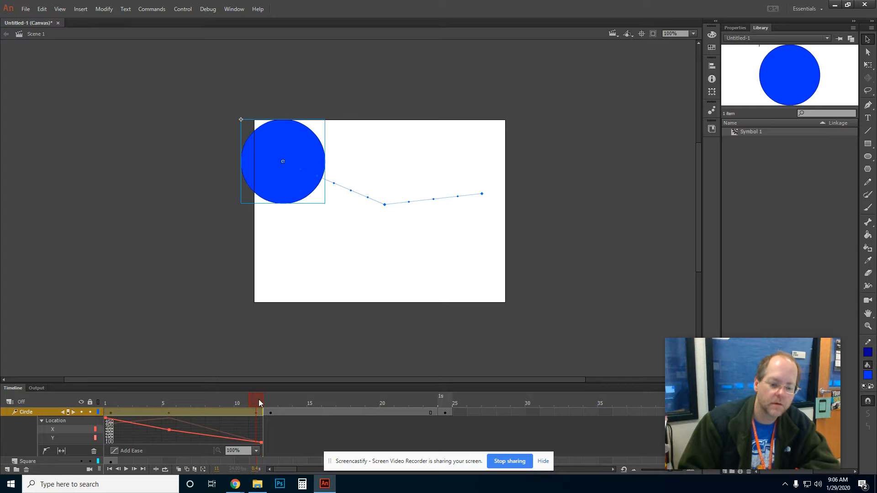
pyautogui.moveTo(259, 399); pyautogui.dragTo(126, 410)
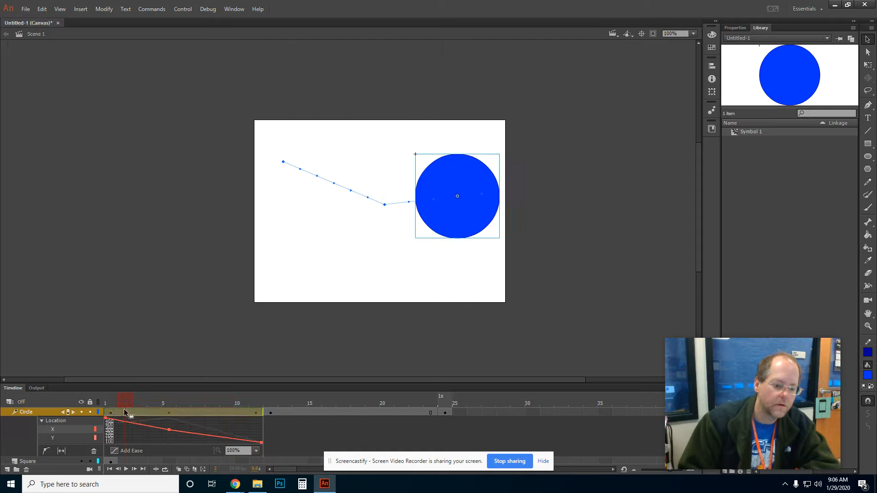
pyautogui.click(41, 421)
pyautogui.click(41, 421)
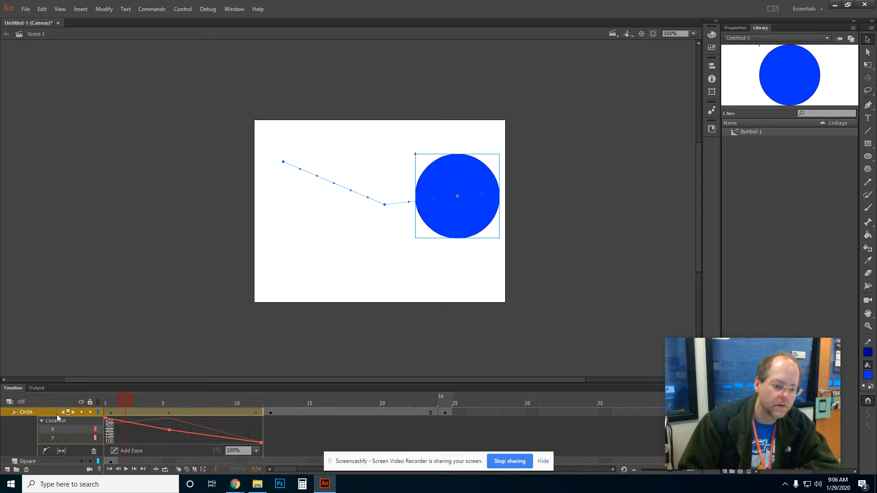
pyautogui.rightClick(40, 411)
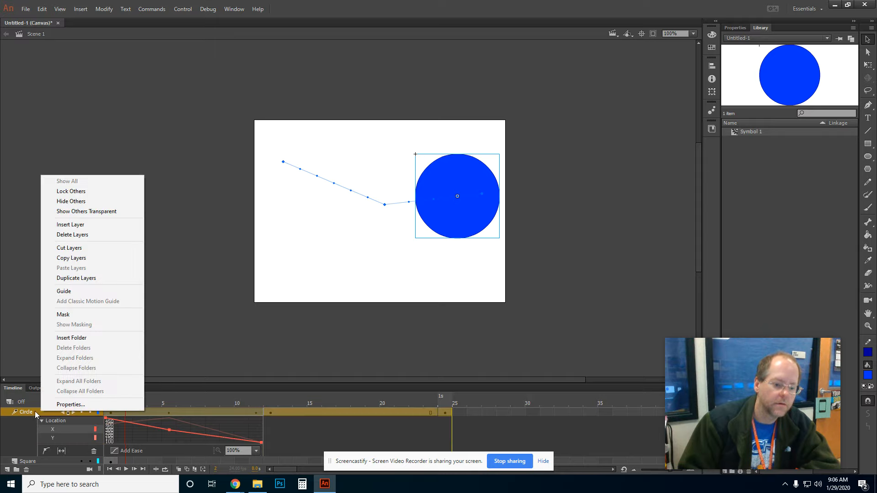
pyautogui.click(20, 434)
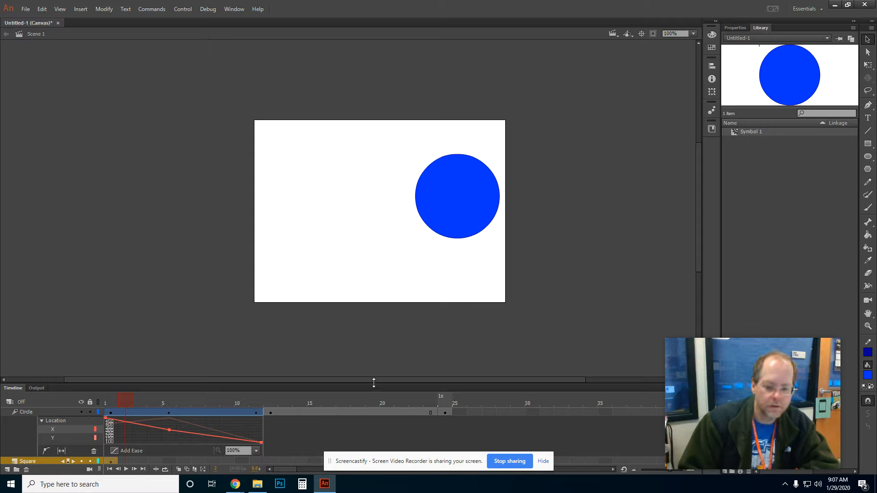
# Step: Enlarge the timeline area and collapse the Circle tween's Location properties
pyautogui.moveTo(371, 384); pyautogui.dragTo(374, 336)
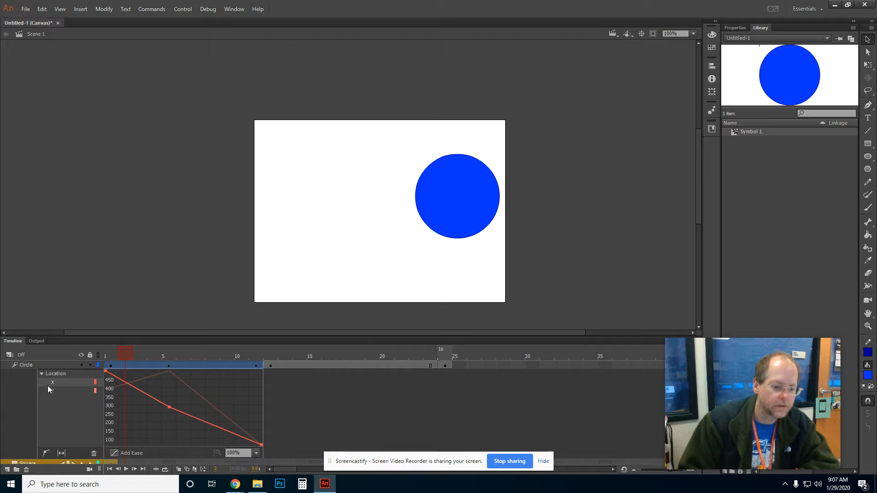
pyautogui.click(67, 367)
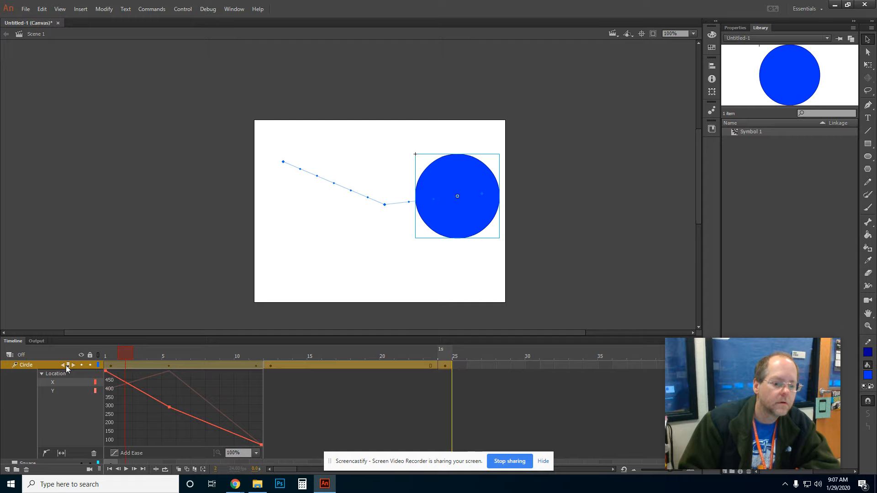
pyautogui.click(39, 374)
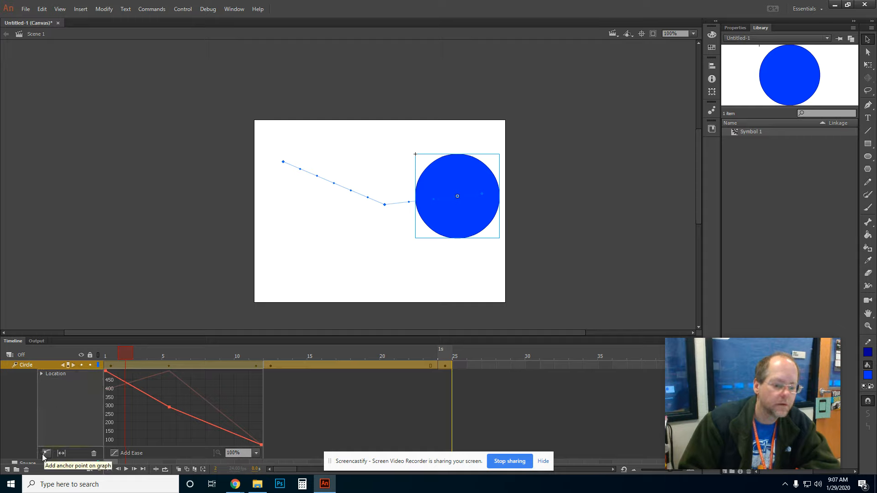
# Step: Open the circle symbol for editing from the stage and return to Scene 1 to leave the tween graph
pyautogui.click(21, 396)
pyautogui.click(24, 366)
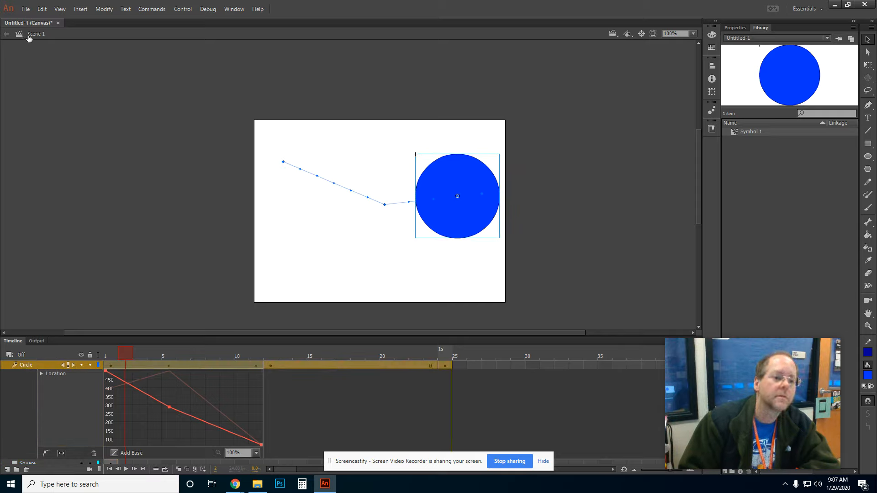
pyautogui.doubleClick(437, 200)
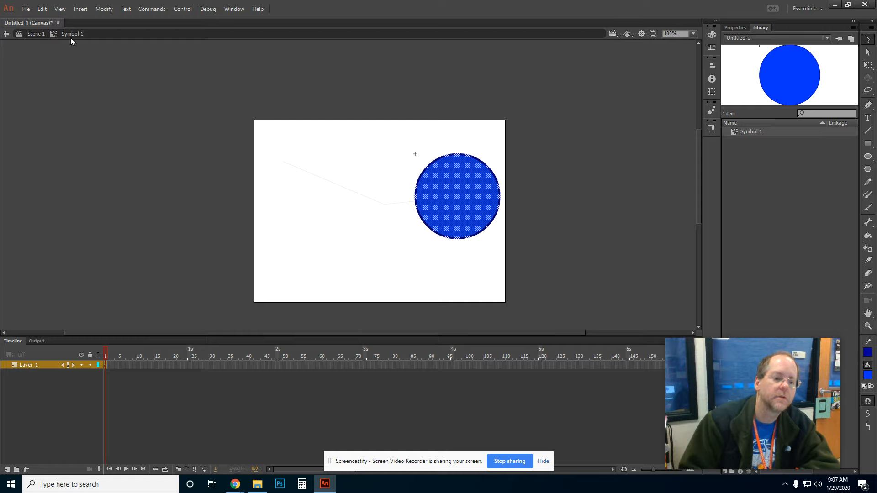
pyautogui.click(36, 34)
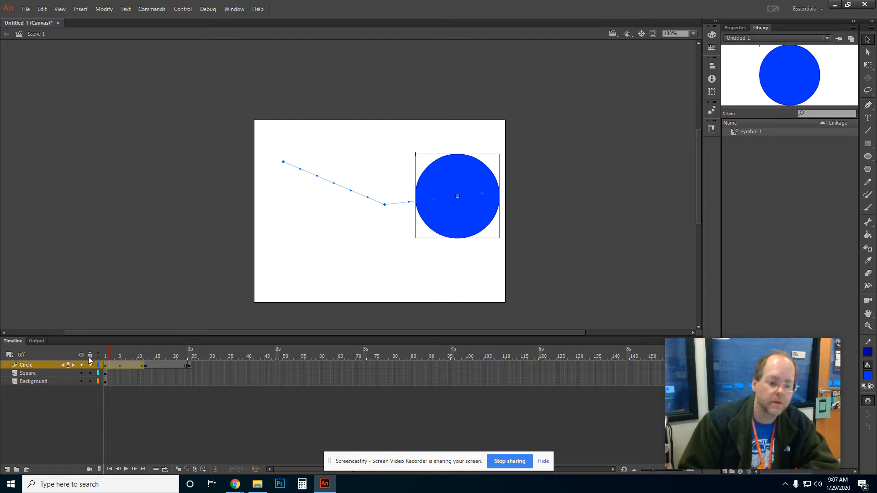
# Step: Insert keyframes at frame 24 of the Square and Background layers and scrub back to check them
pyautogui.moveTo(110, 353)
pyautogui.mouseDown()
pyautogui.moveTo(187, 350)
pyautogui.moveTo(110, 356)
pyautogui.mouseUp()
pyautogui.rightClick(191, 376)
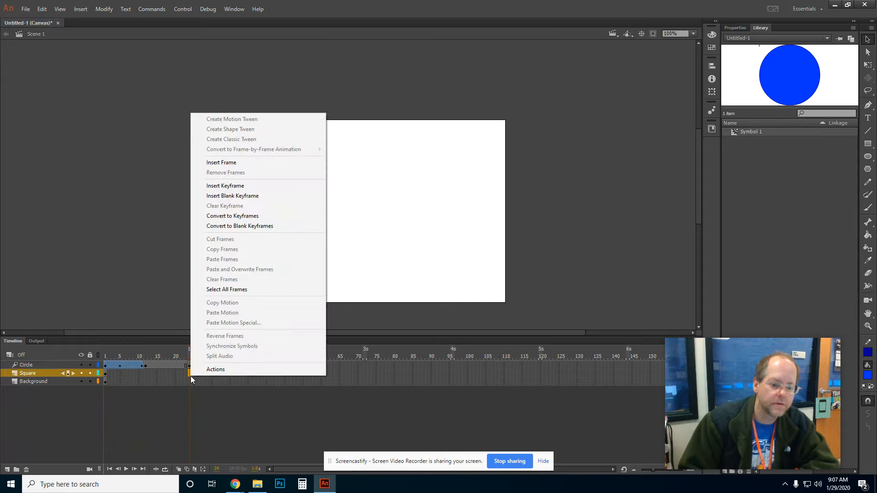
pyautogui.click(236, 186)
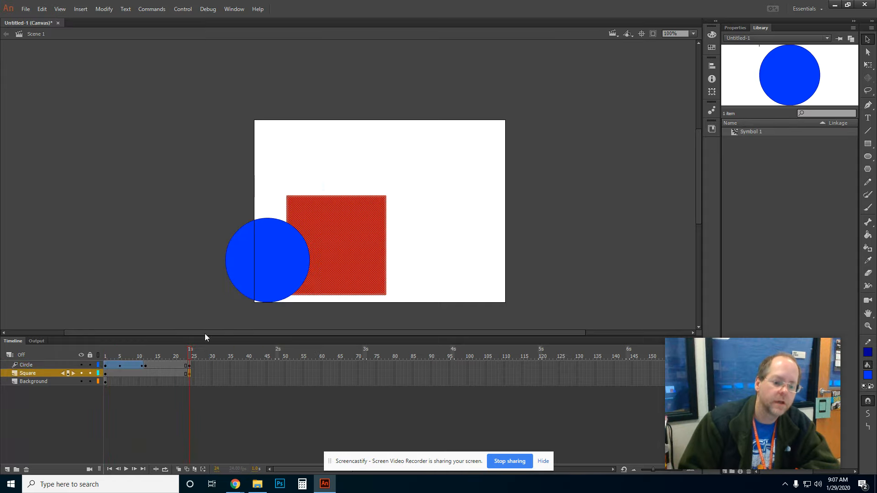
pyautogui.click(188, 381)
pyautogui.rightClick(189, 382)
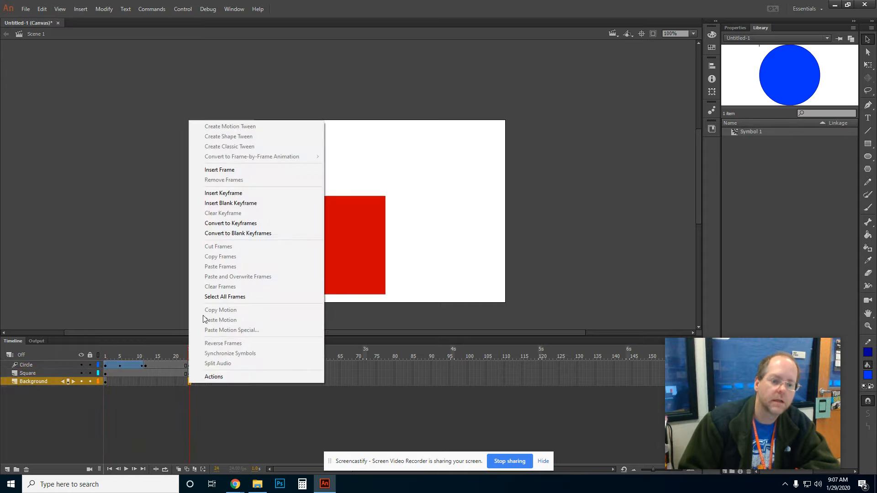
pyautogui.click(222, 193)
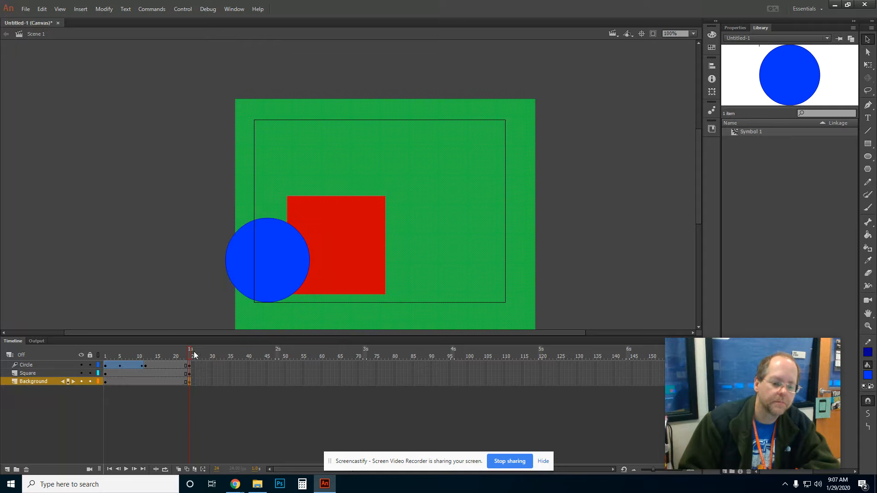
pyautogui.moveTo(195, 354); pyautogui.dragTo(166, 356)
# Step: Hide the Circle and Background layers and select the whole red square on the Square layer
pyautogui.click(32, 375)
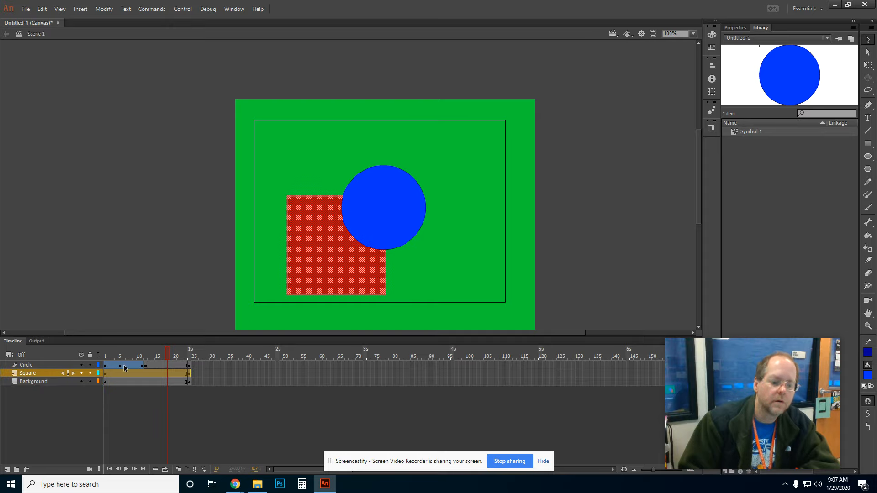
pyautogui.click(82, 365)
pyautogui.click(81, 381)
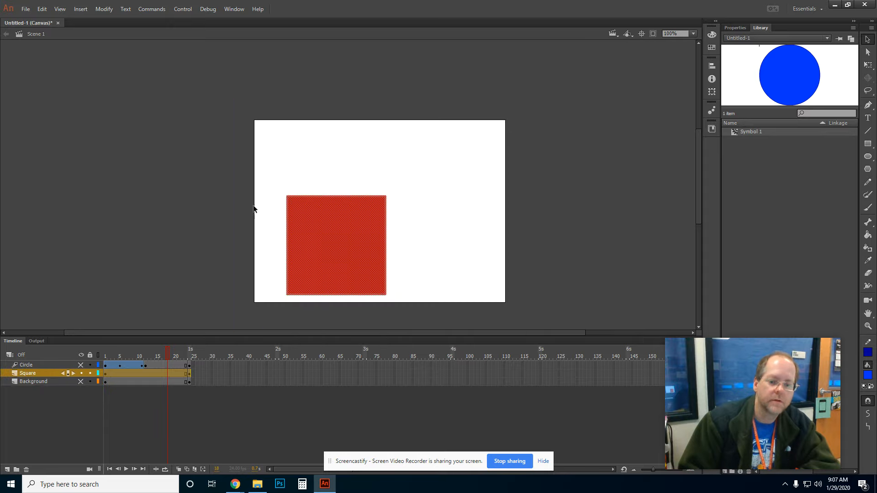
pyautogui.click(268, 179)
pyautogui.moveTo(268, 179); pyautogui.dragTo(429, 314)
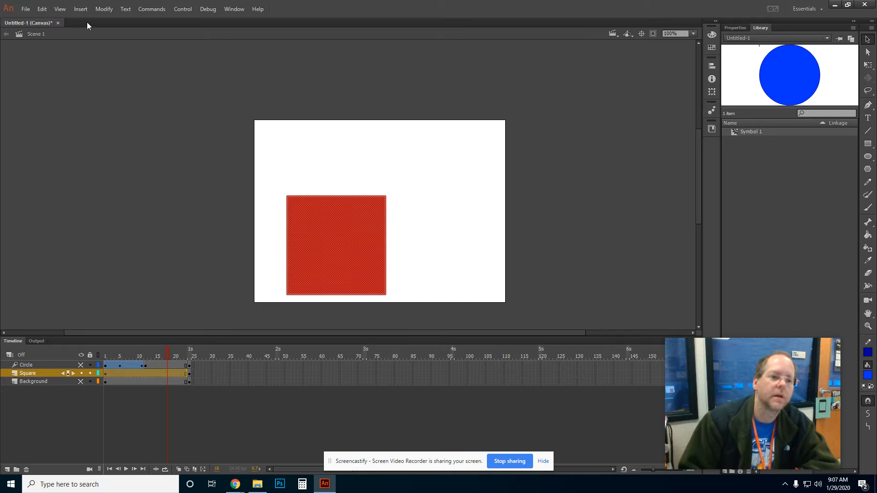
# Step: Create a new Movie Clip symbol named RedSquare in the library root
pyautogui.click(81, 9)
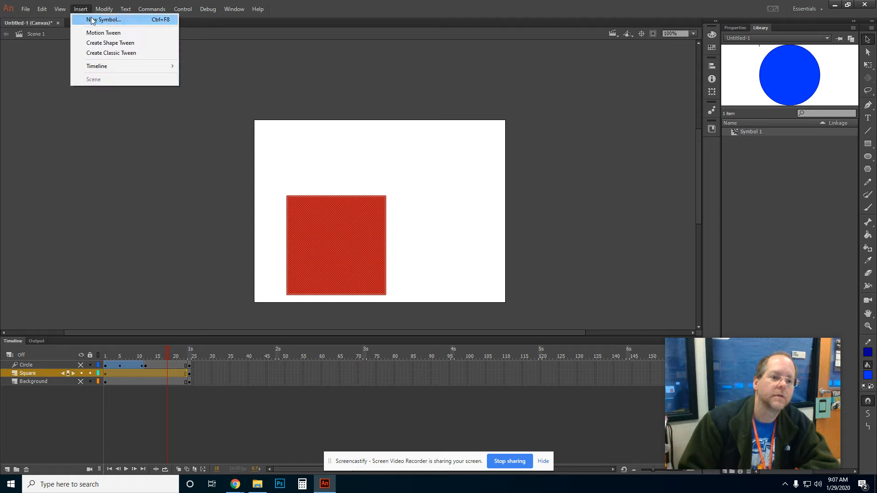
pyautogui.click(102, 21)
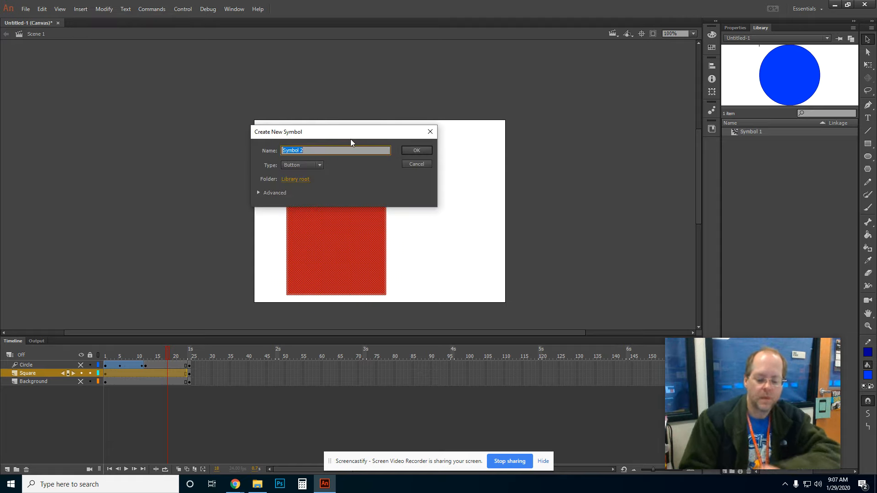
pyautogui.write('RedQ')
pyautogui.press('BackSpace')
pyautogui.write('Square')
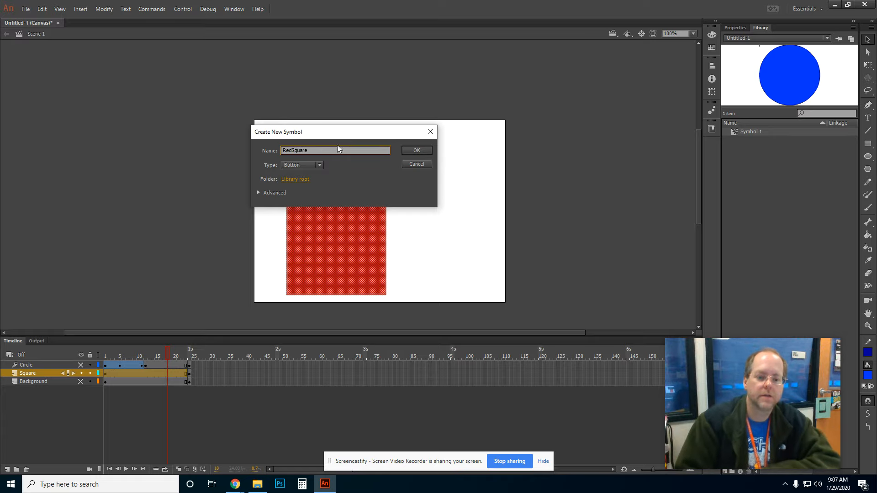
pyautogui.click(320, 164)
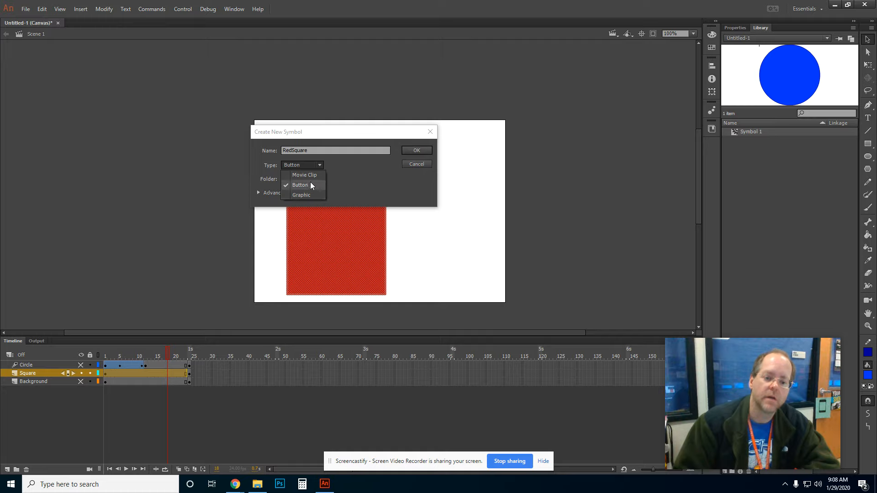
pyautogui.click(309, 176)
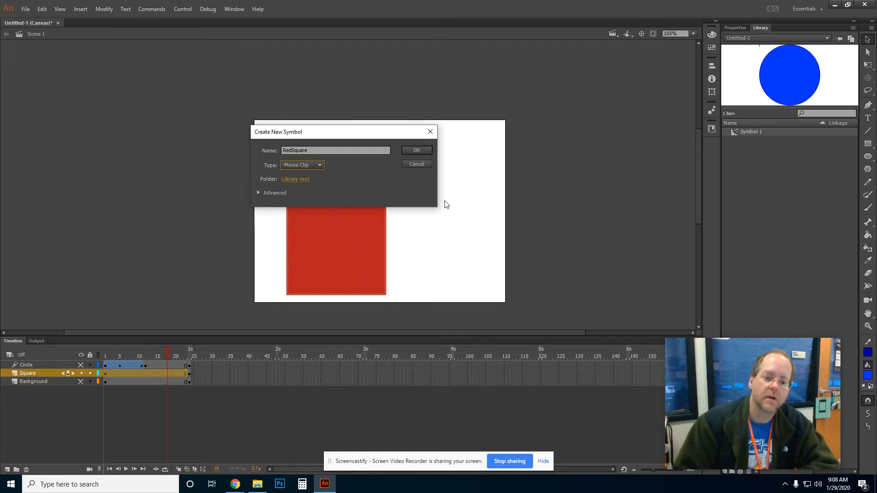
pyautogui.click(415, 151)
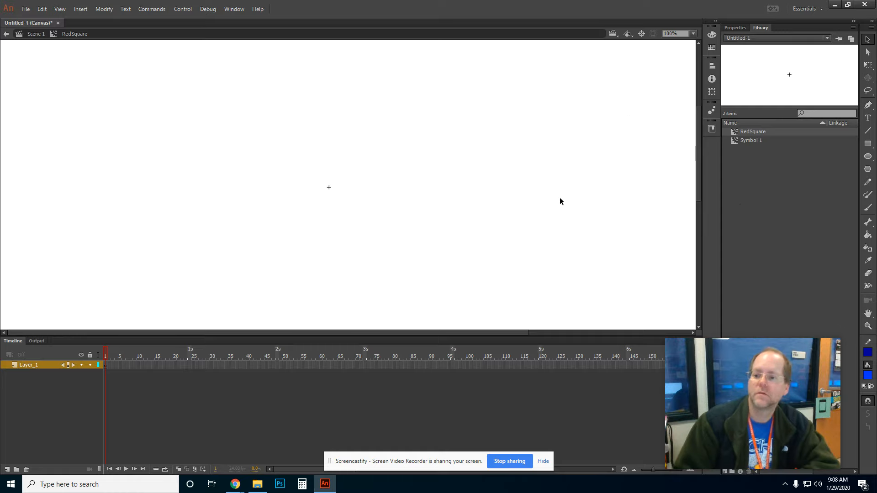
# Step: Return to Scene 1 and convert the selected red square into a Movie Clip symbol named RedSquare2
pyautogui.click(741, 26)
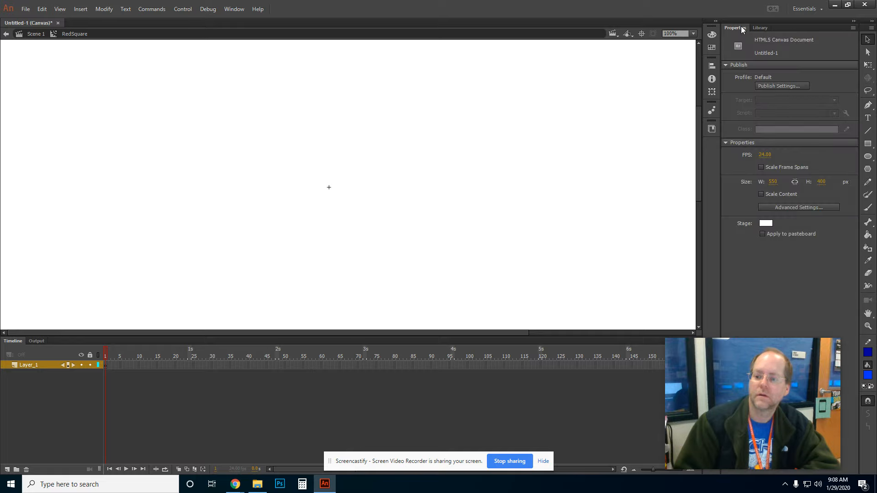
pyautogui.click(35, 34)
pyautogui.rightClick(325, 224)
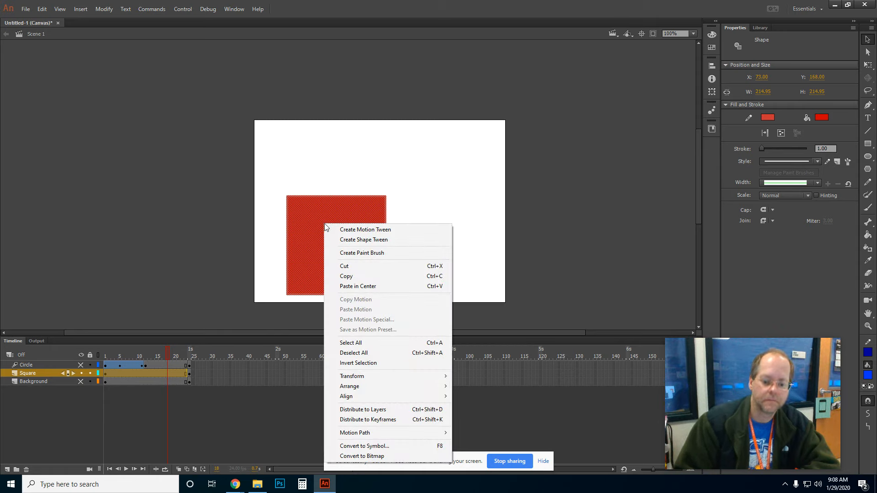
pyautogui.click(393, 445)
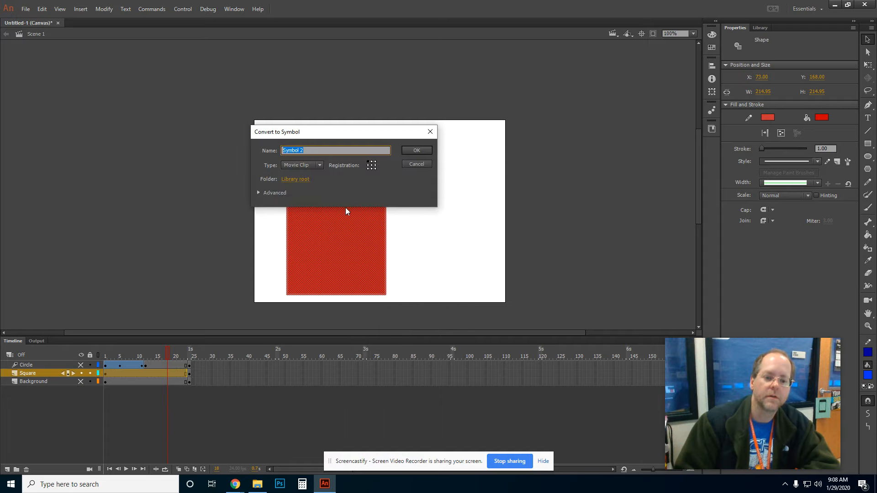
pyautogui.write('Red')
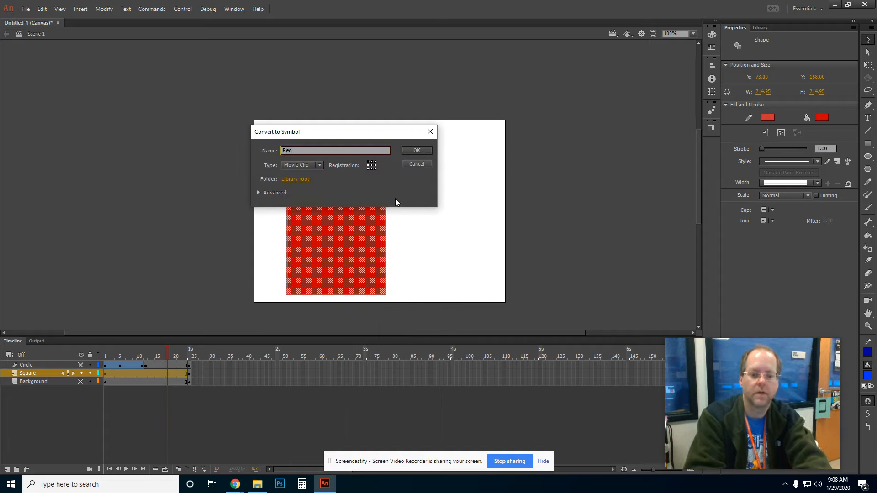
pyautogui.write('Square2')
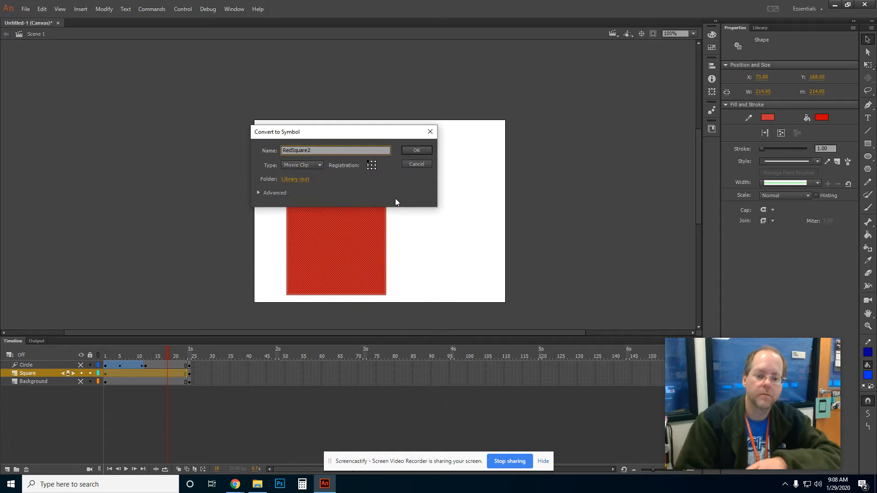
pyautogui.click(416, 151)
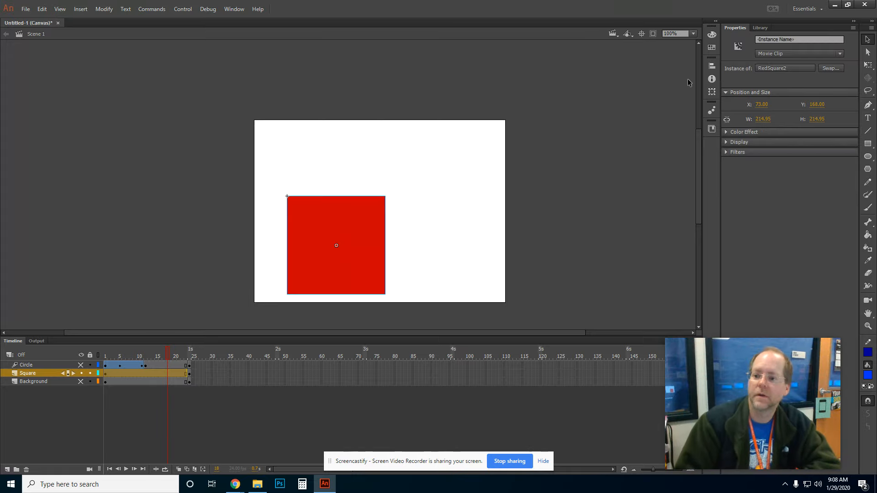
# Step: Delete the empty RedSquare symbol from the library
pyautogui.click(759, 28)
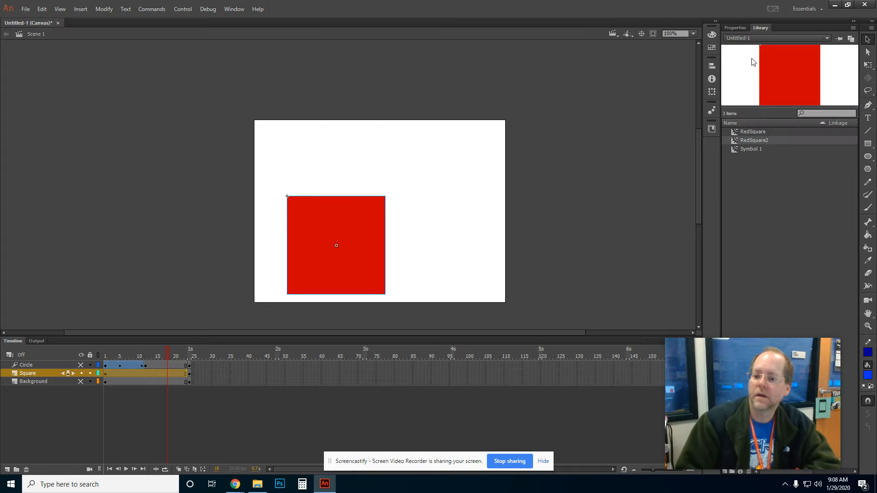
pyautogui.click(764, 132)
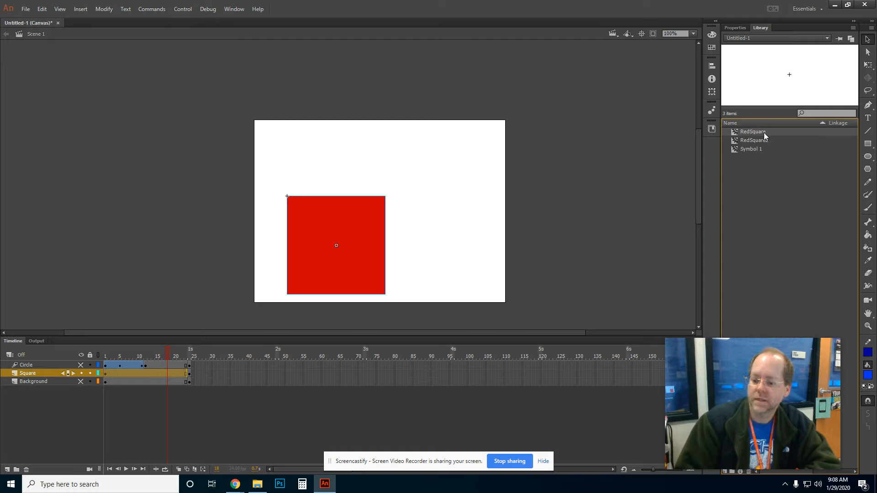
pyautogui.rightClick(764, 132)
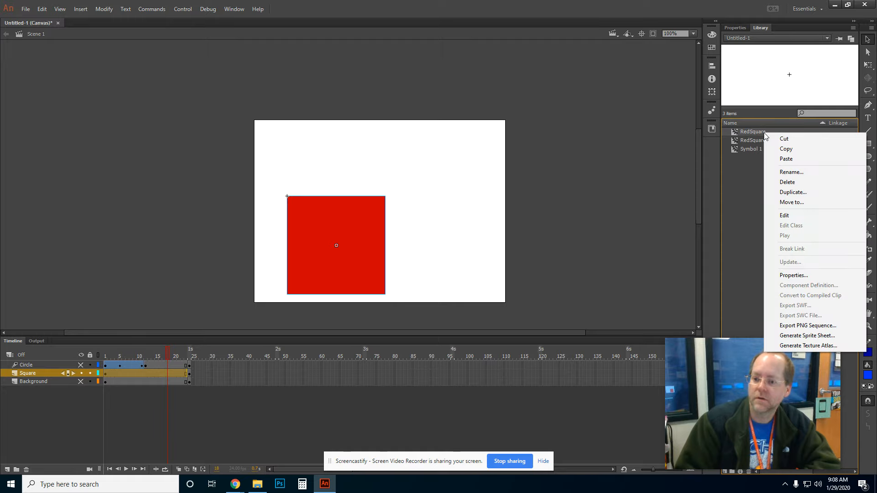
pyautogui.click(795, 182)
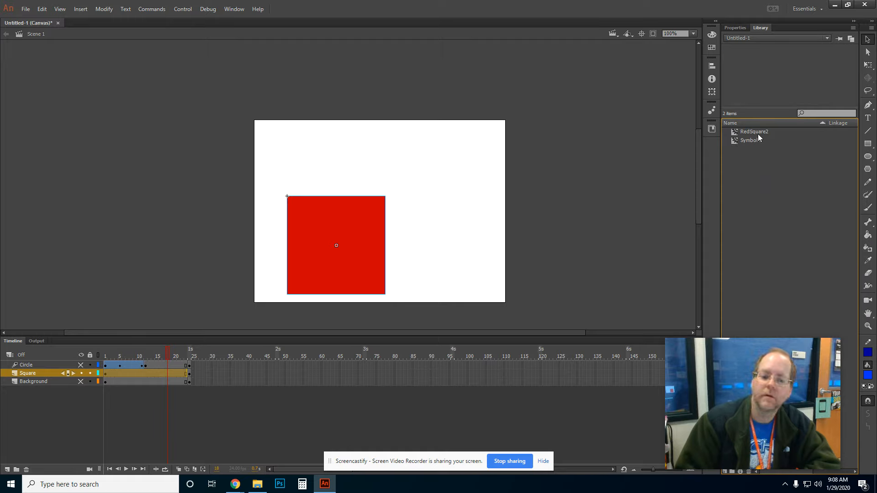
# Step: Rename the library symbol Symbol 1 as BlueCircle and deselect everything on the stage
pyautogui.click(747, 140)
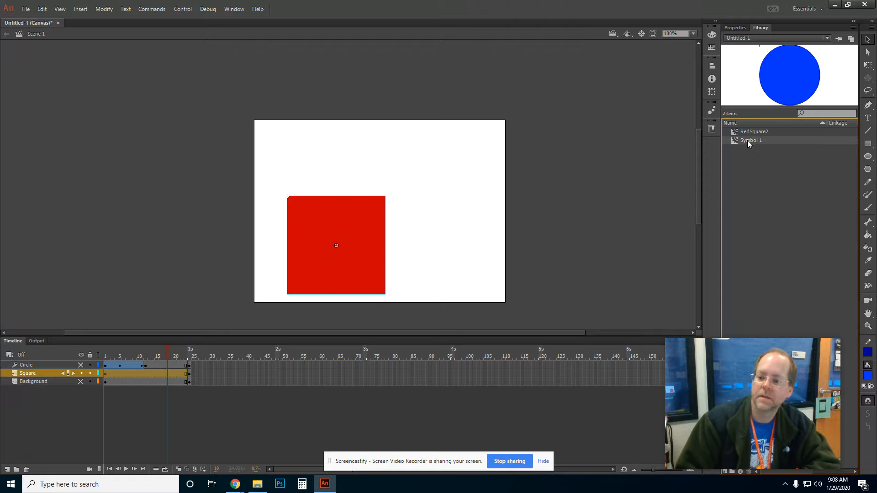
pyautogui.doubleClick(748, 141)
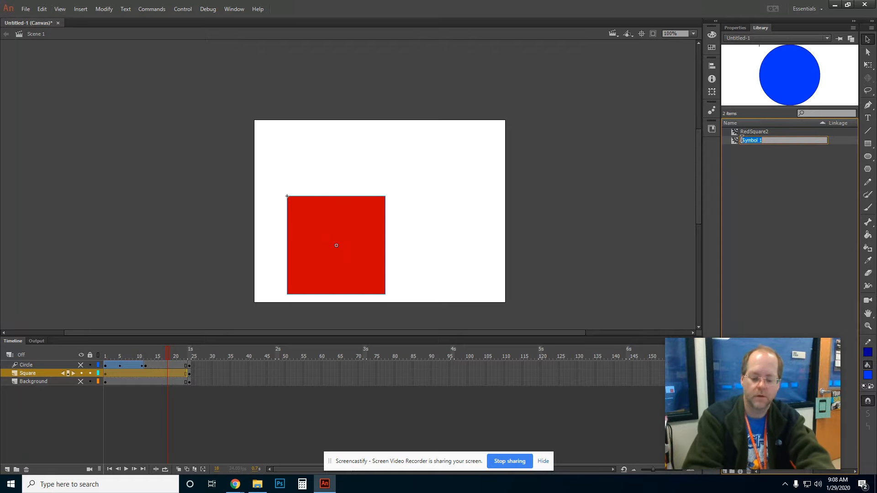
pyautogui.write('BlueCircle')
pyautogui.press('Return')
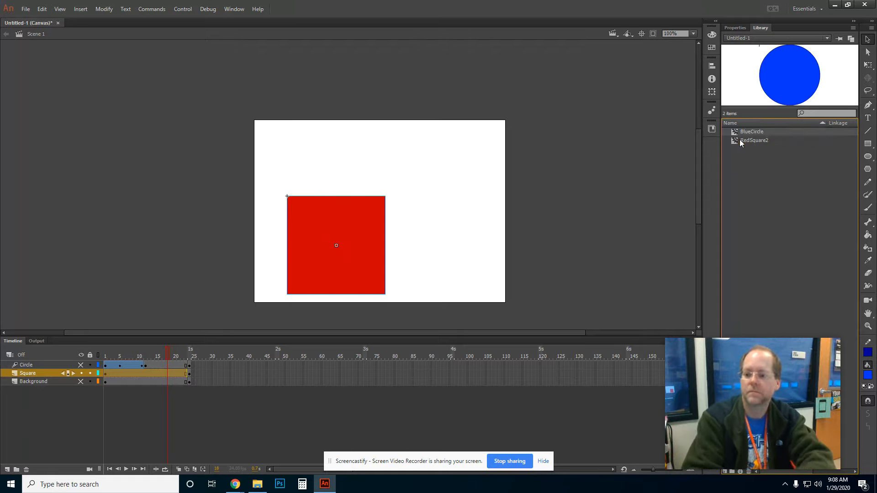
pyautogui.click(457, 235)
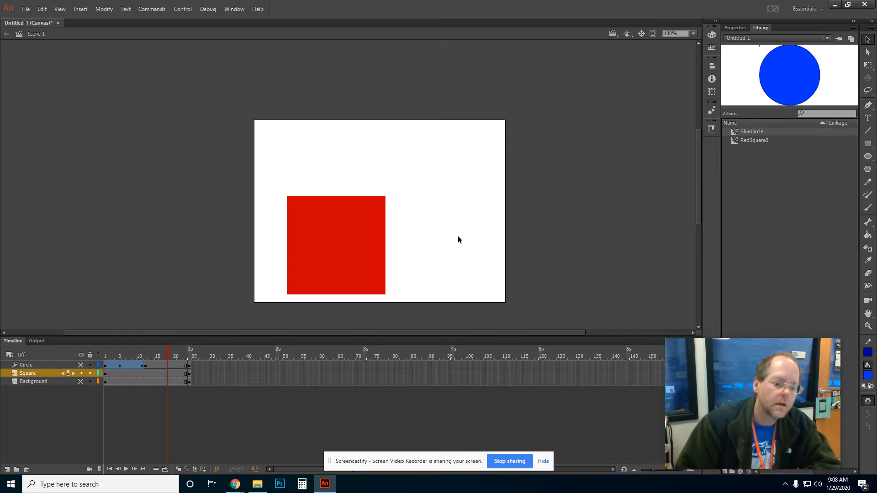
# Step: Make the hidden Background and Circle layers visible again
pyautogui.click(57, 381)
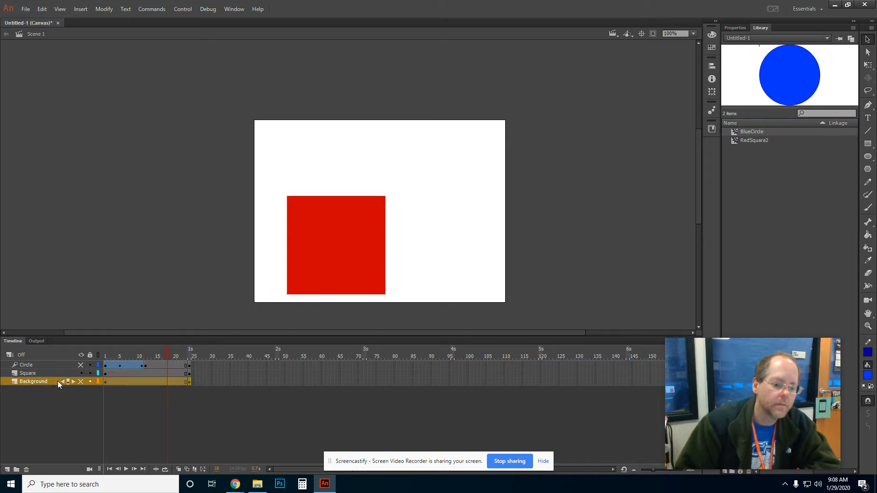
pyautogui.click(81, 381)
pyautogui.click(81, 365)
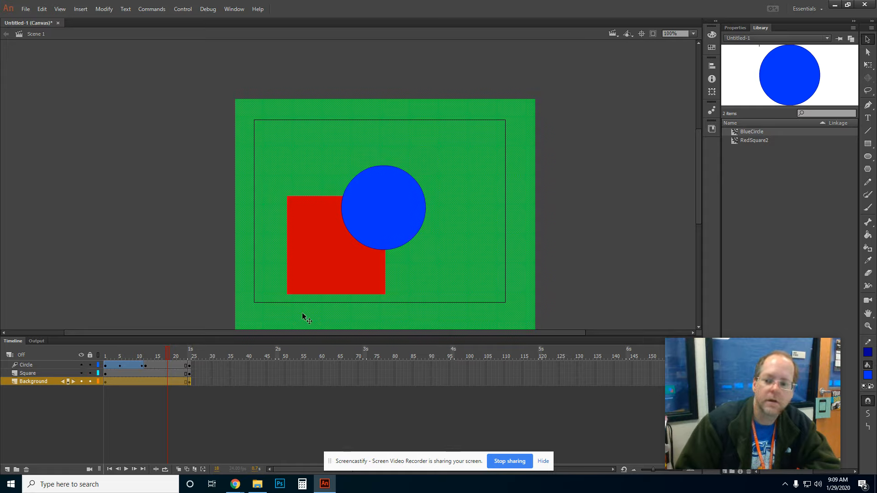
# Step: Move the red square to the green background's left edge in its first keyframe and to the upper-right corner at frame 24
pyautogui.click(36, 374)
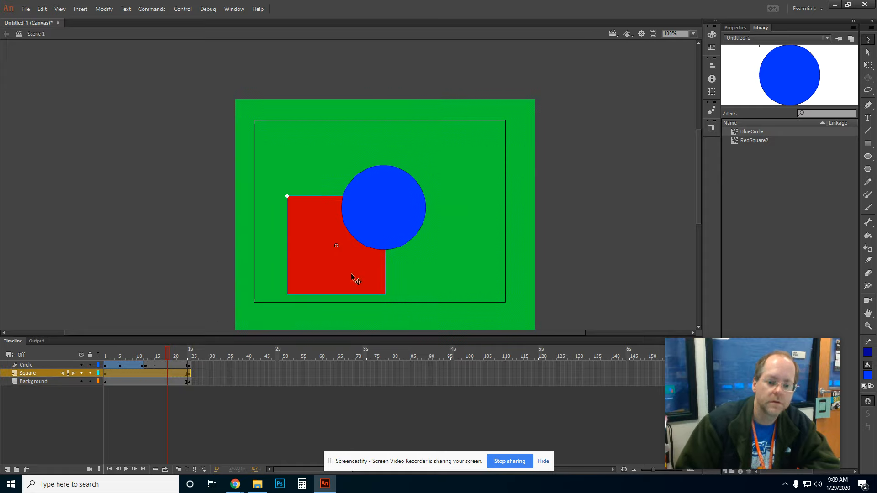
pyautogui.moveTo(351, 273); pyautogui.dragTo(299, 284)
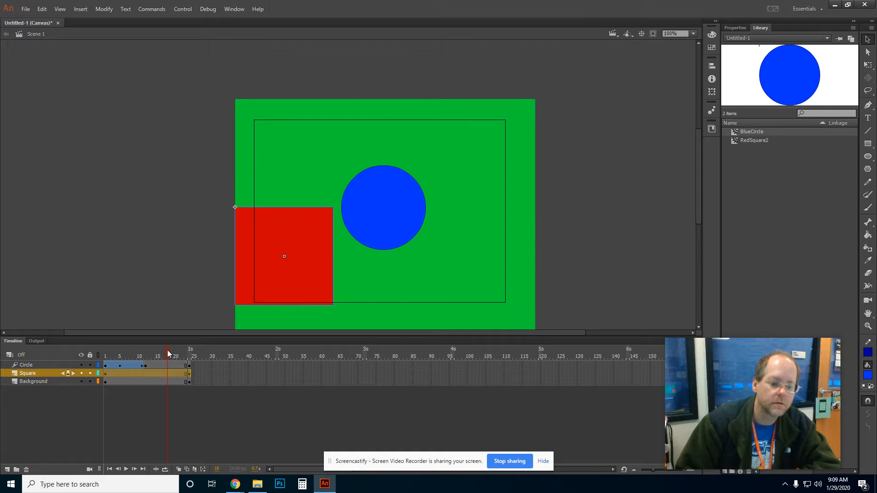
pyautogui.moveTo(168, 353); pyautogui.dragTo(106, 355)
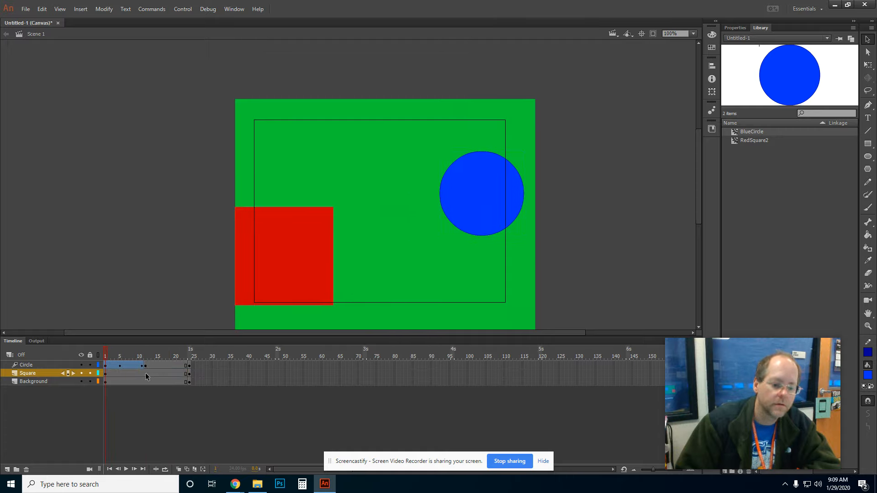
pyautogui.click(190, 373)
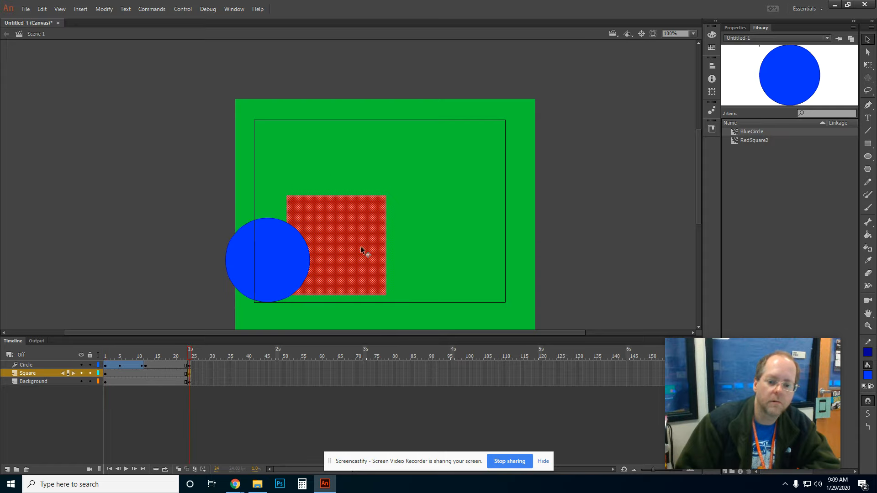
pyautogui.moveTo(361, 245); pyautogui.dragTo(503, 140)
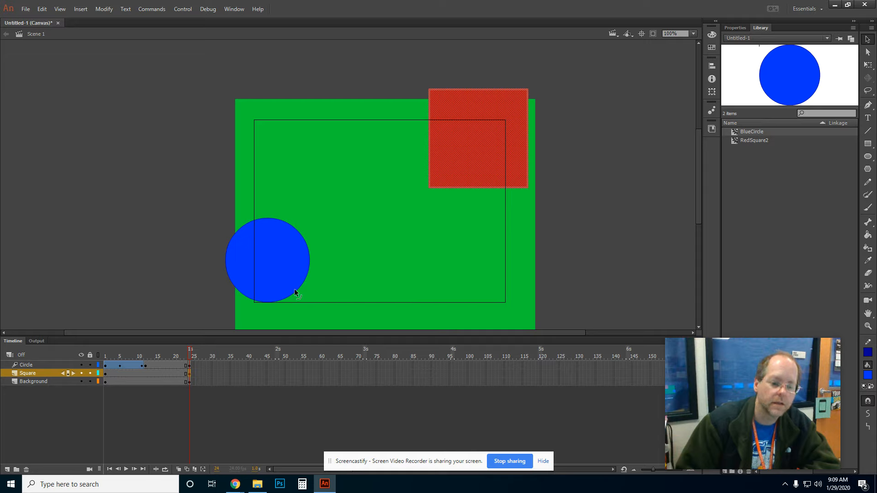
# Step: Create a classic tween between the Square layer's two keyframes, accepting the conversion of the frame content to a symbol
pyautogui.rightClick(145, 374)
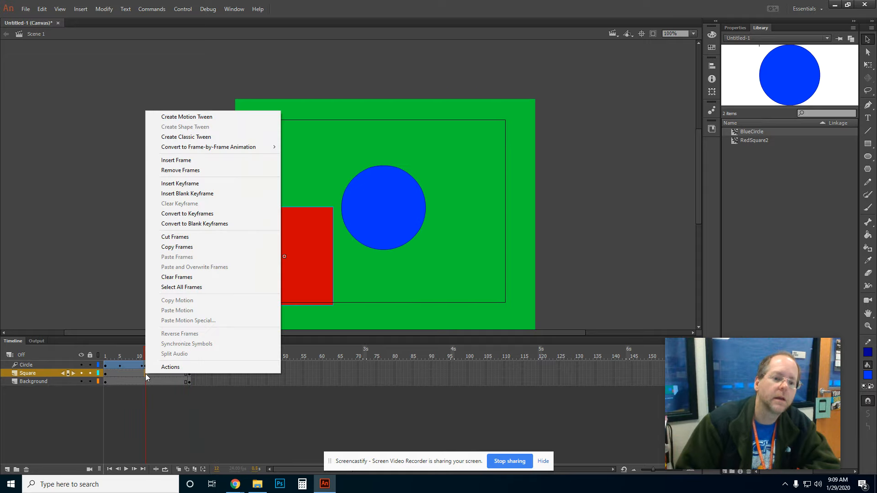
pyautogui.click(192, 140)
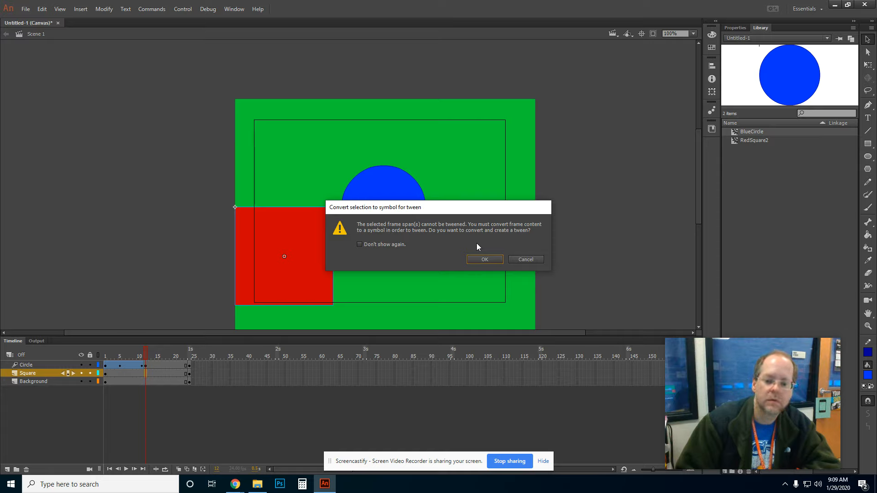
pyautogui.click(479, 258)
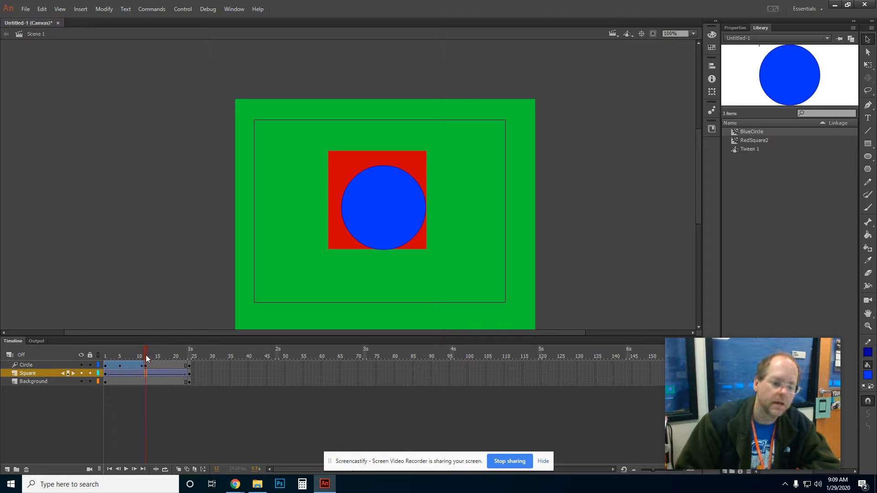
# Step: Scrub back through the Square layer's classic tween and play the timeline to preview the animation
pyautogui.moveTo(146, 355); pyautogui.dragTo(116, 358)
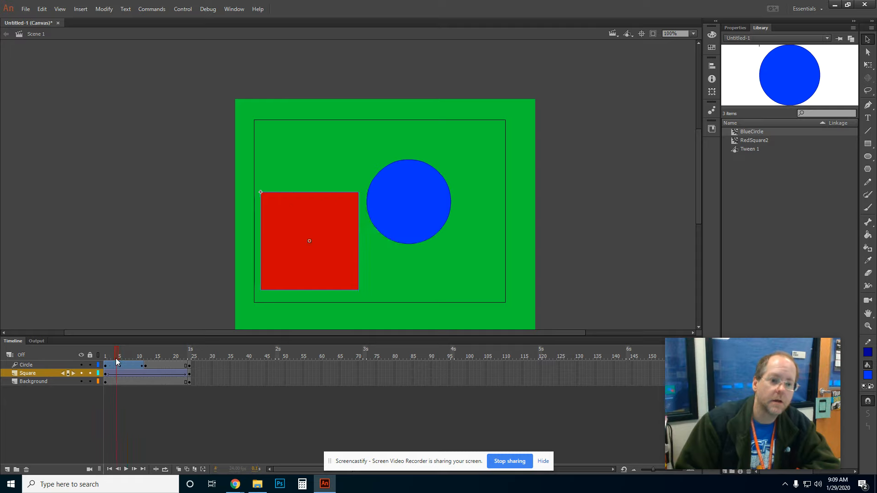
pyautogui.click(183, 9)
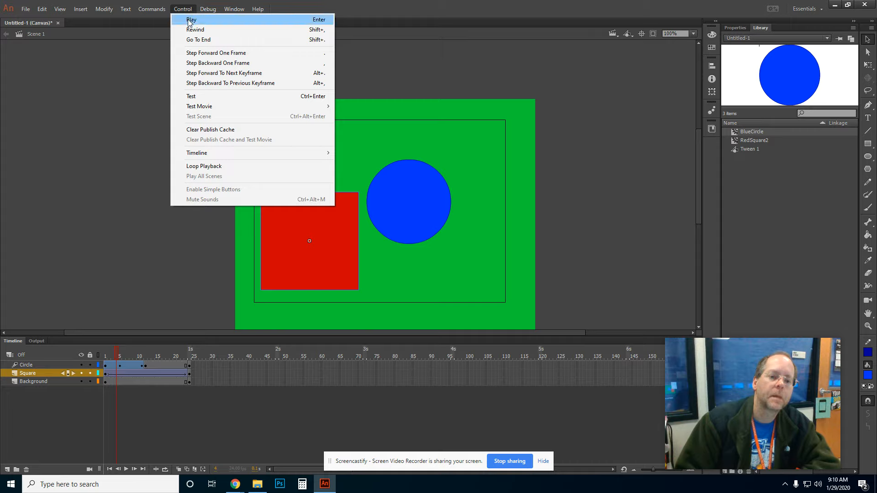
pyautogui.click(189, 21)
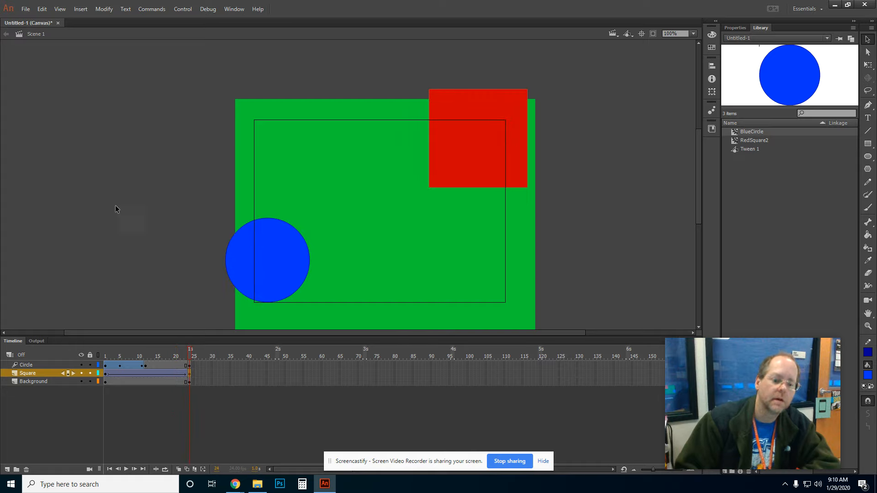
# Step: Test the movie in the browser twice, review the output warnings, and close the preview window each time
pyautogui.click(182, 9)
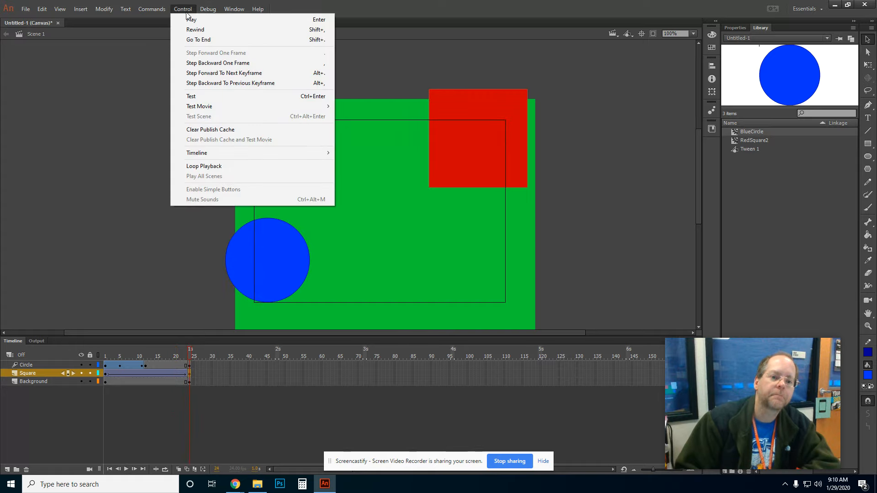
pyautogui.click(204, 97)
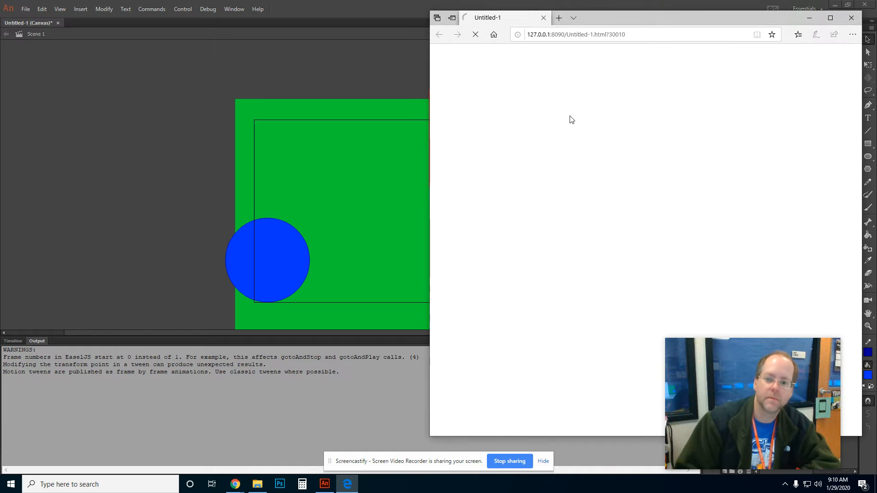
pyautogui.moveTo(650, 17); pyautogui.dragTo(407, 24)
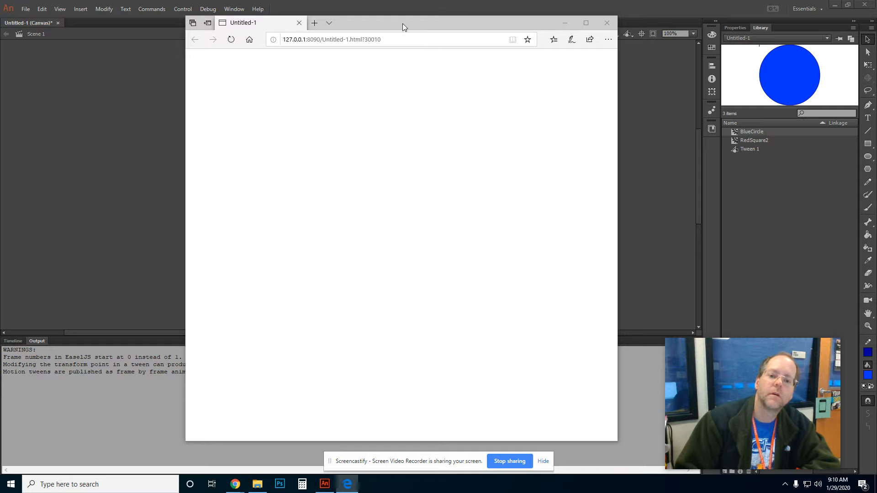
pyautogui.moveTo(402, 23); pyautogui.dragTo(645, 35)
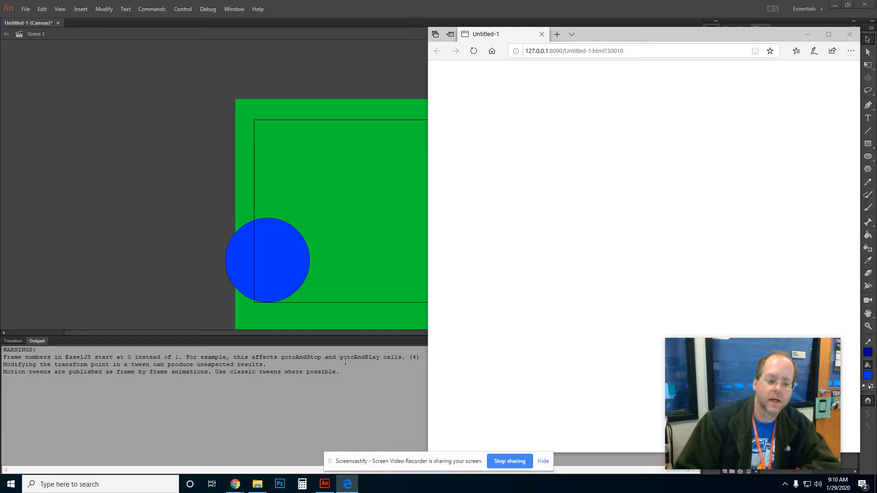
pyautogui.moveTo(618, 35); pyautogui.dragTo(335, 43)
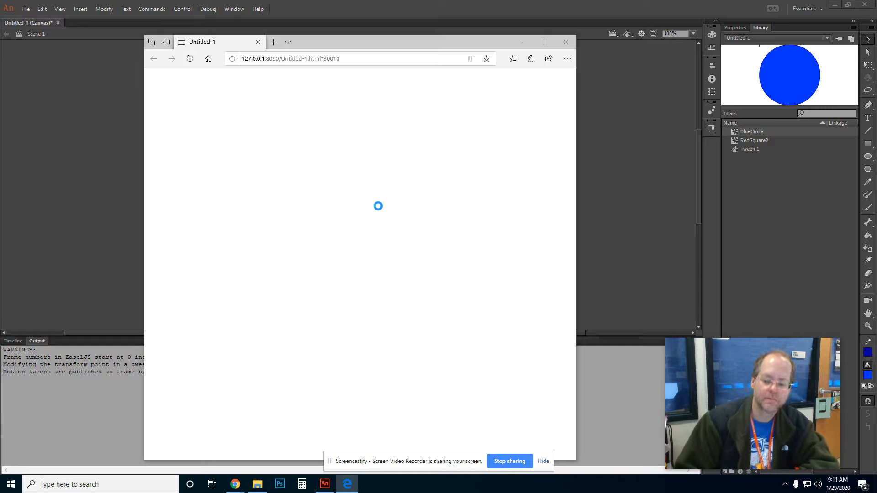
pyautogui.click(560, 42)
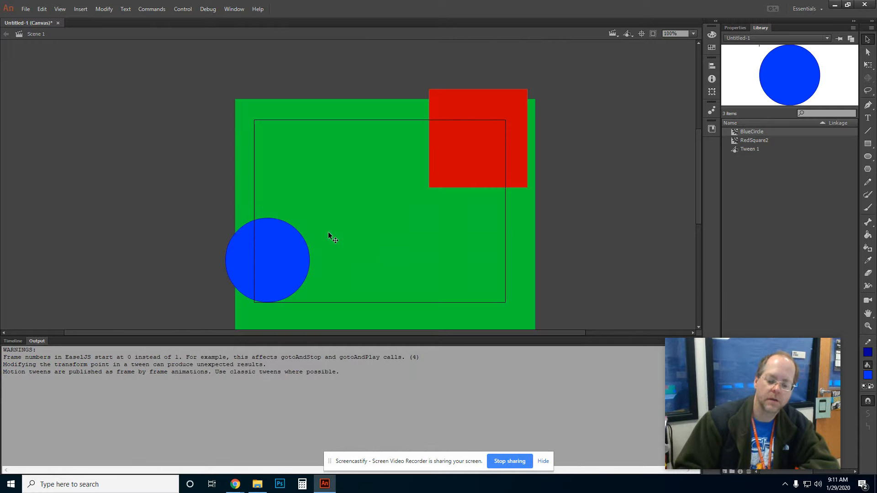
pyautogui.hotkey('ctrl', 'Return')
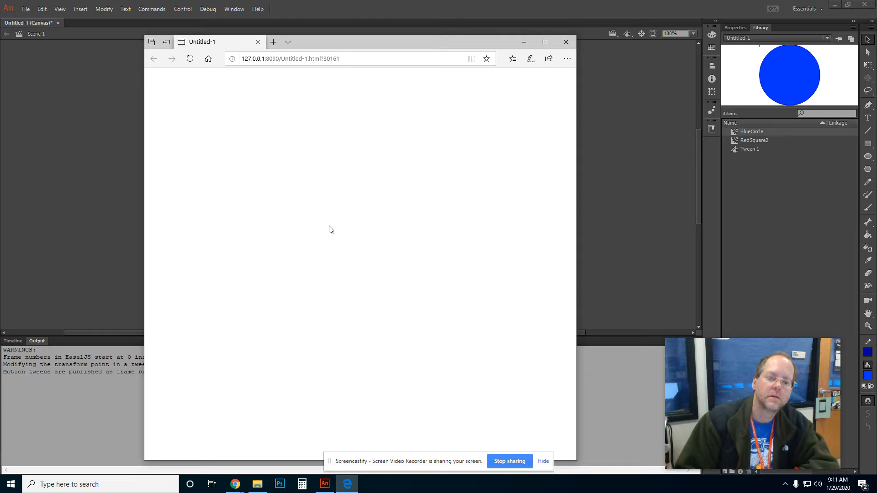
pyautogui.click(572, 47)
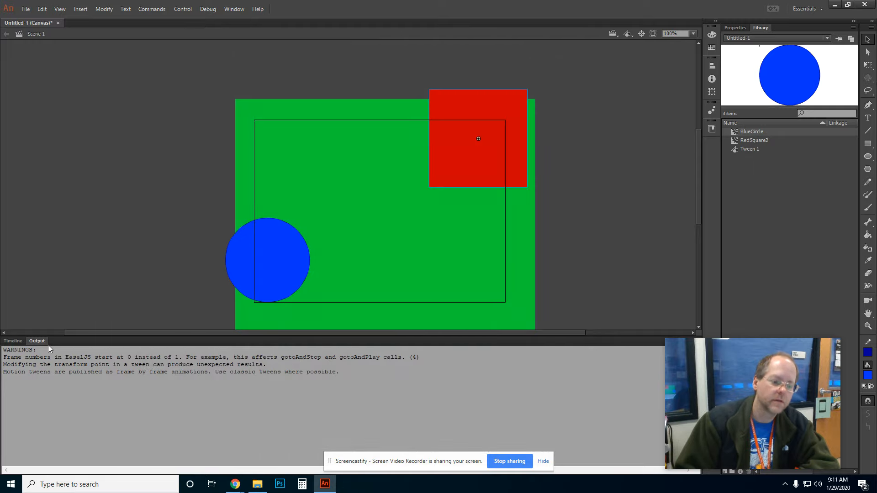
# Step: Return to the timeline and play the animation to preview the square's classic tween
pyautogui.click(14, 342)
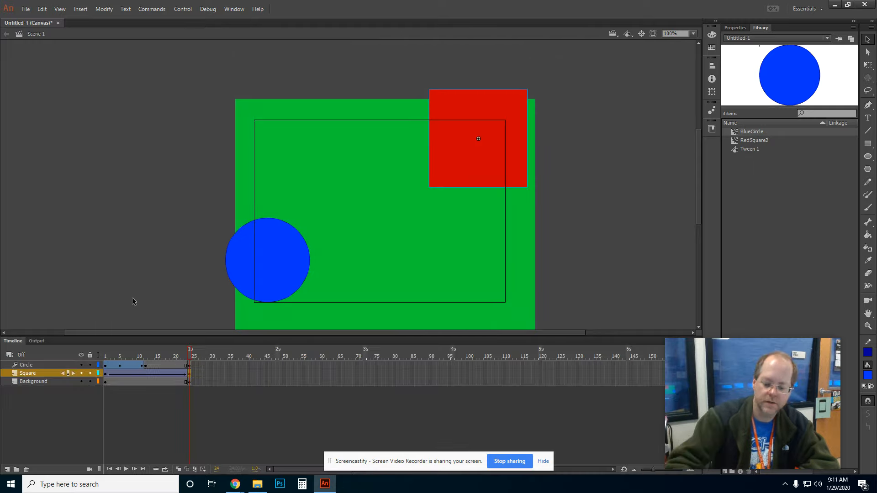
pyautogui.press('Return')
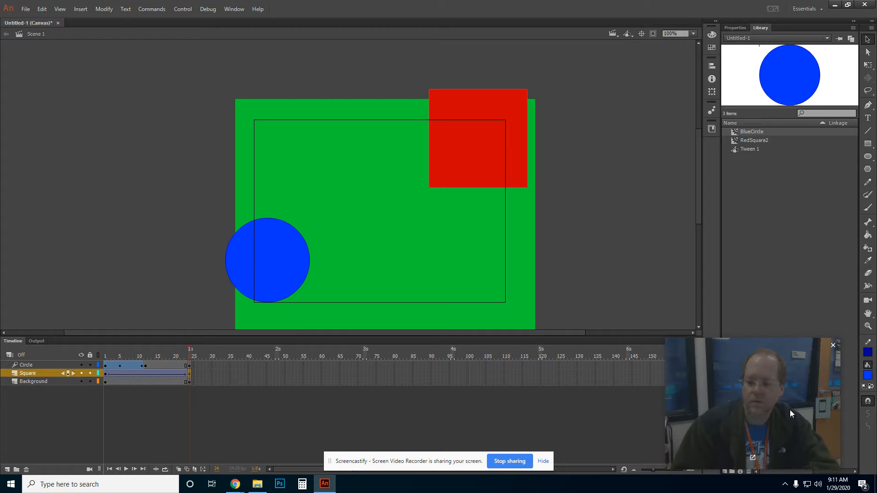
pyautogui.moveTo(762, 409); pyautogui.dragTo(675, 365)
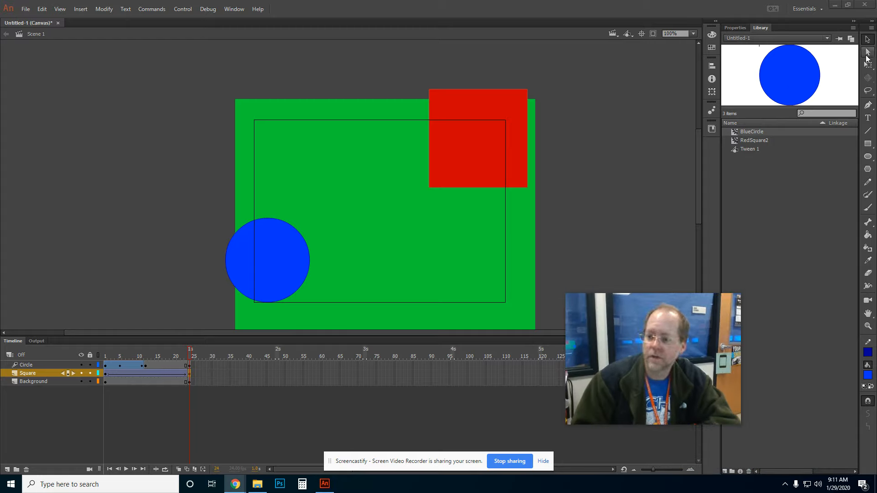
pyautogui.click(813, 177)
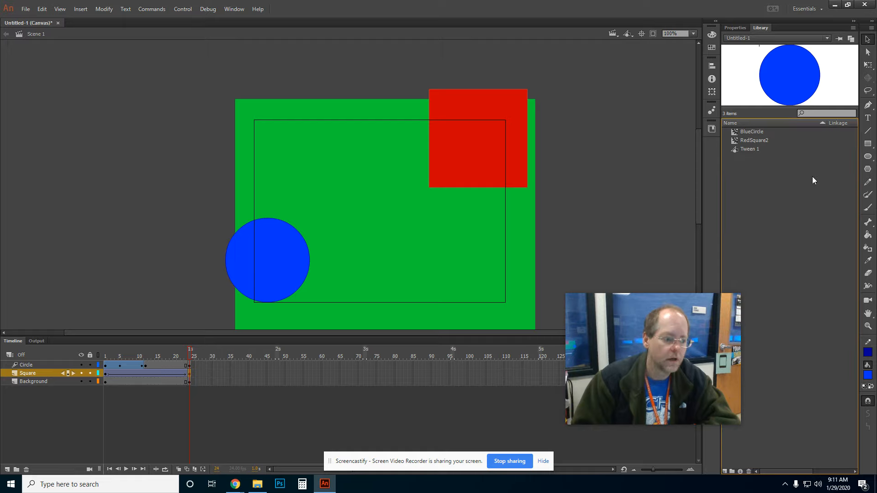
# Step: Use the Selection tool to select the red square, the green background and the red square again on the stage
pyautogui.click(868, 40)
pyautogui.click(526, 161)
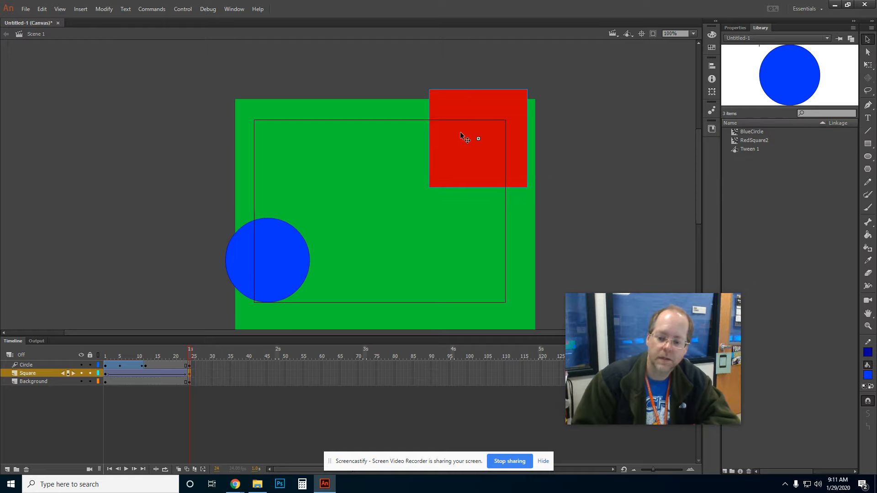
pyautogui.click(423, 251)
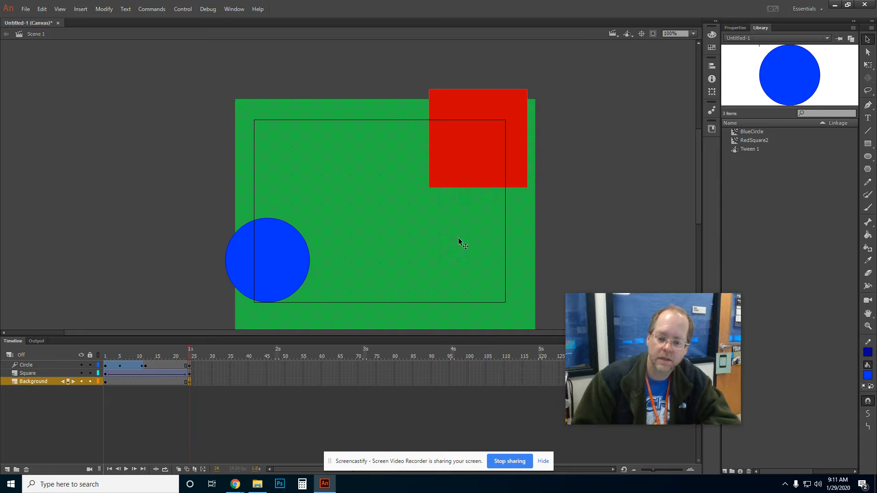
pyautogui.click(472, 156)
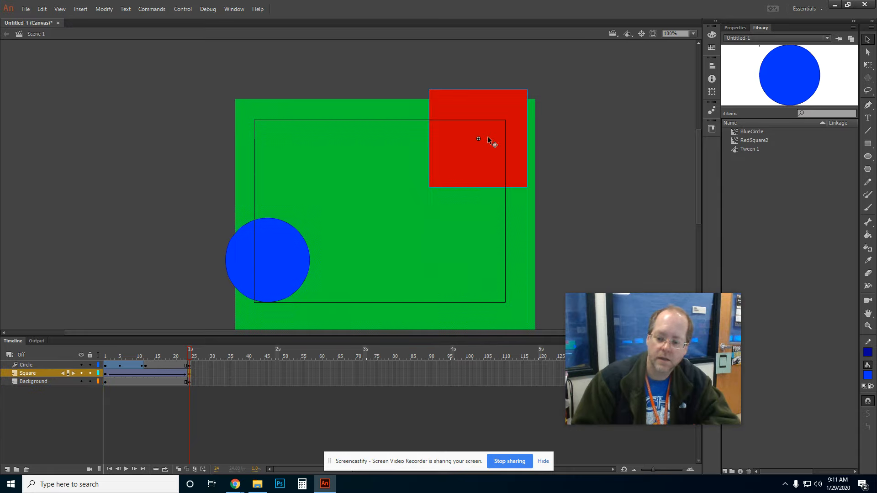
# Step: Show the object properties and move the green background shape to about X -239, Y -66
pyautogui.click(735, 28)
pyautogui.click(433, 291)
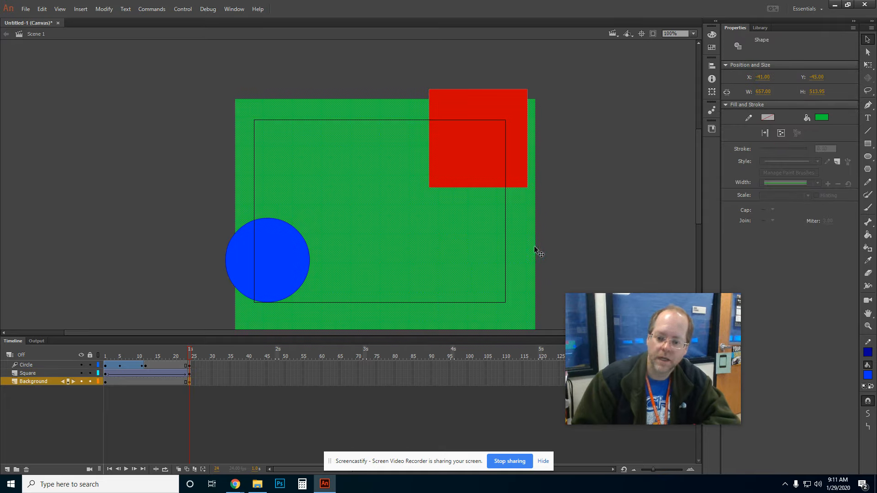
pyautogui.moveTo(472, 247); pyautogui.dragTo(382, 238)
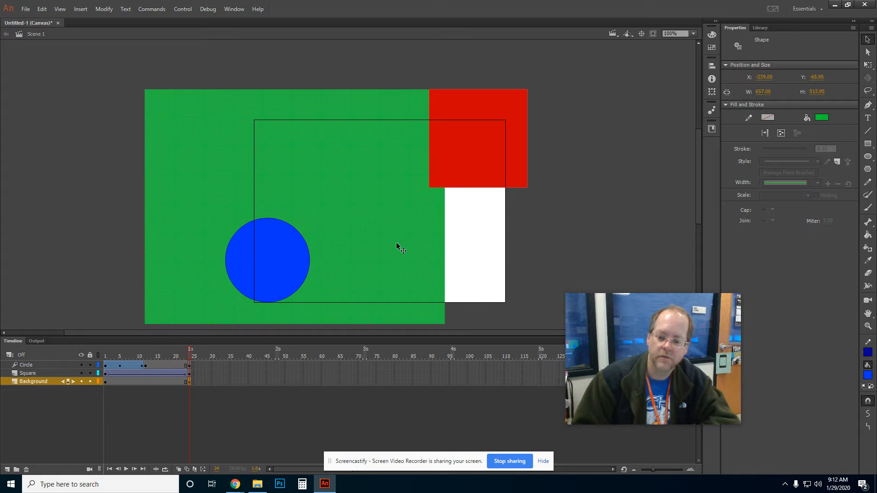
# Step: Move the blue circle's fill away from its outline in two moves, to about X 200, Y 200
pyautogui.click(469, 151)
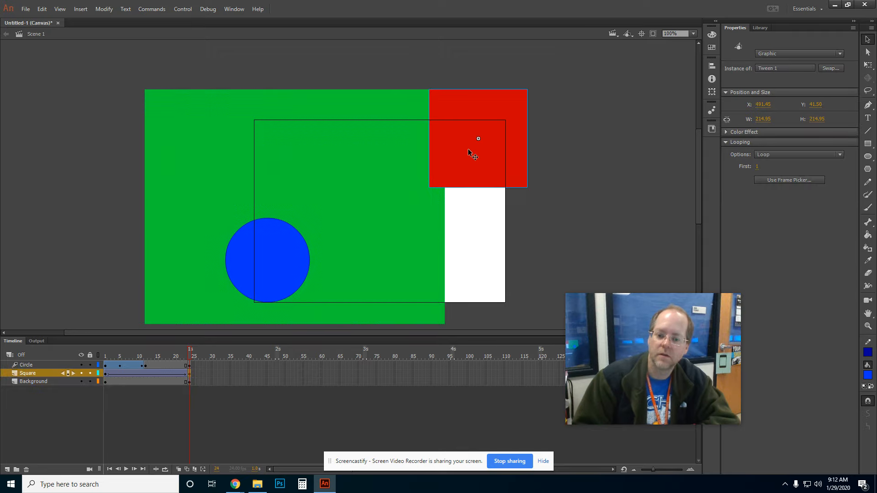
pyautogui.click(295, 261)
pyautogui.moveTo(298, 265); pyautogui.dragTo(345, 271)
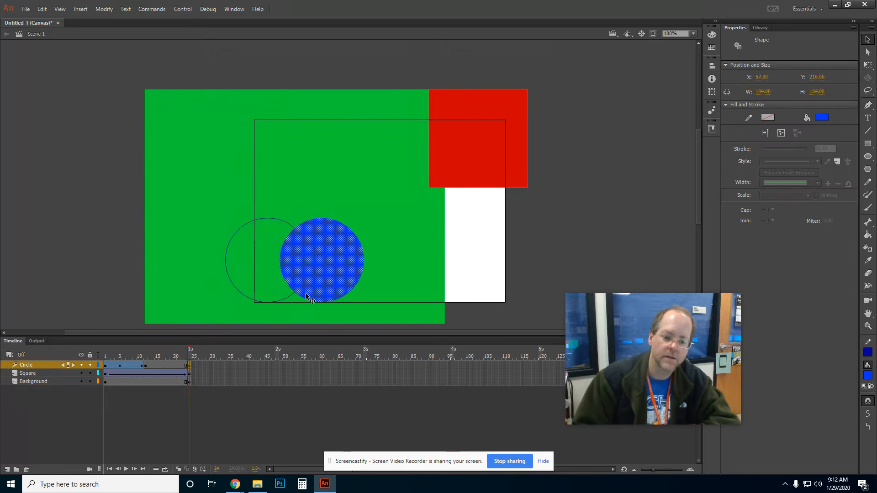
pyautogui.click(288, 299)
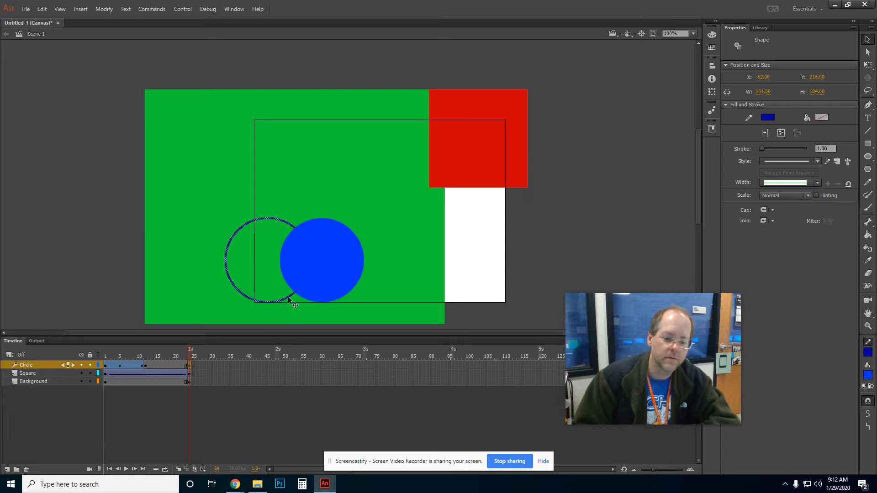
pyautogui.moveTo(324, 288); pyautogui.dragTo(388, 281)
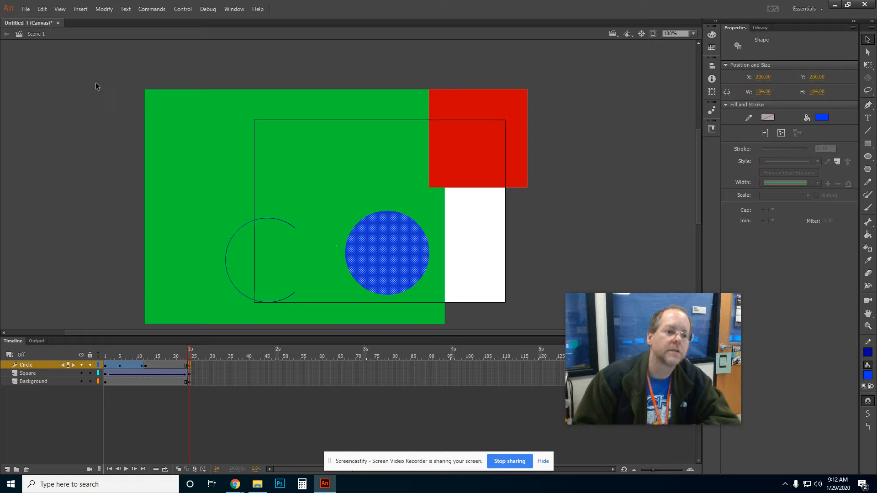
# Step: Undo the moves of the blue circle's fill so it sits back inside its outline, and deselect everything
pyautogui.click(42, 9)
pyautogui.click(46, 17)
pyautogui.click(41, 9)
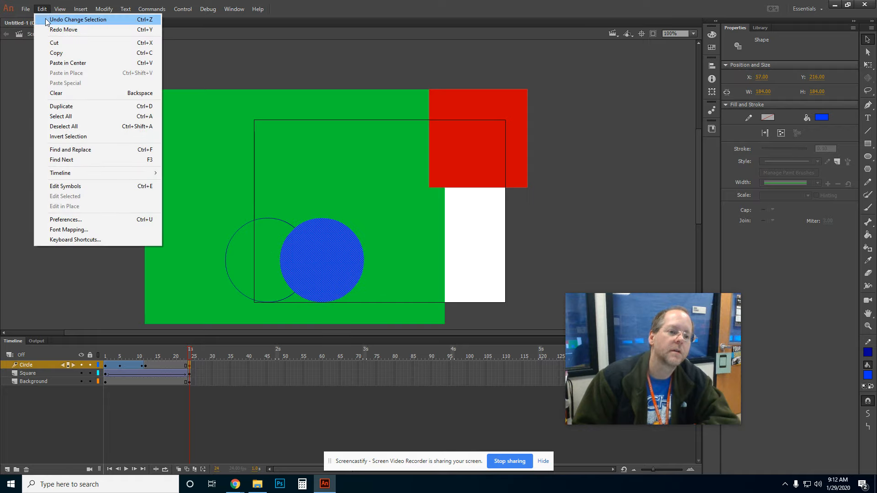
pyautogui.click(51, 19)
pyautogui.click(42, 9)
pyautogui.click(45, 20)
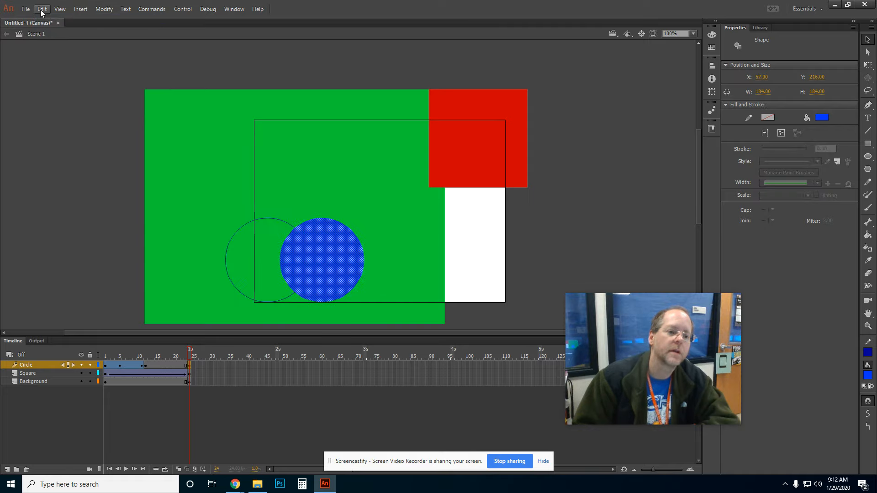
pyautogui.click(42, 9)
pyautogui.click(46, 19)
pyautogui.click(42, 9)
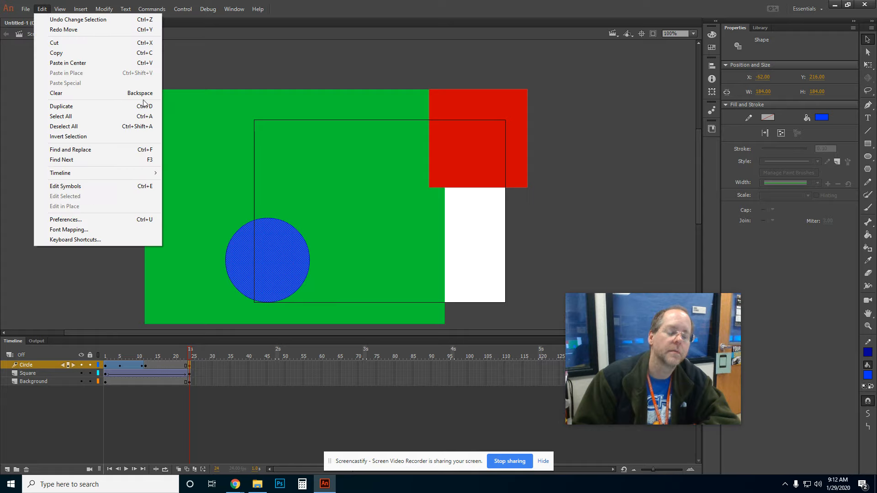
pyautogui.click(504, 247)
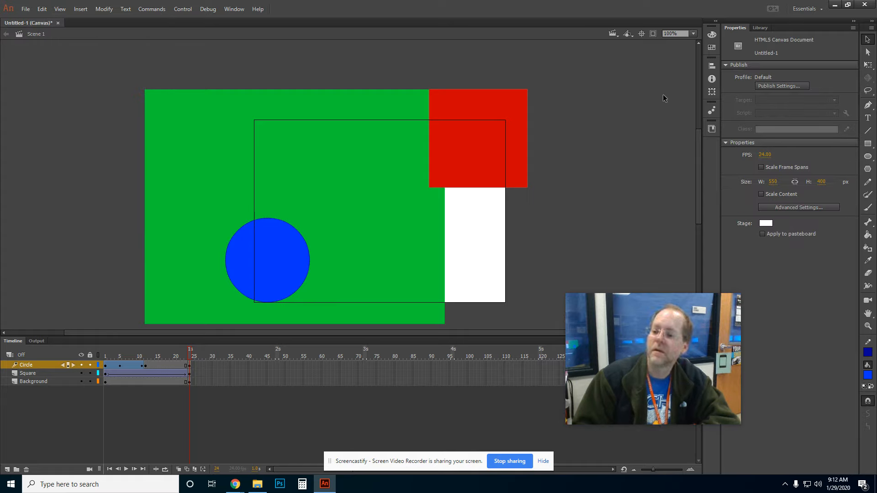
# Step: Resize the red square with the Free Transform tool to about 201 wide and 255 high
pyautogui.click(868, 65)
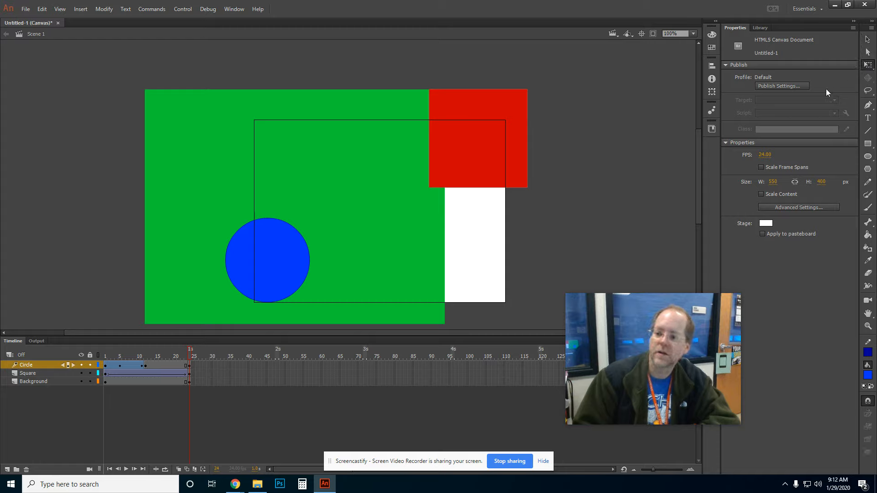
pyautogui.click(526, 174)
pyautogui.moveTo(525, 187)
pyautogui.mouseDown()
pyautogui.moveTo(551, 213)
pyautogui.moveTo(530, 197)
pyautogui.mouseUp()
pyautogui.moveTo(530, 140); pyautogui.dragTo(524, 140)
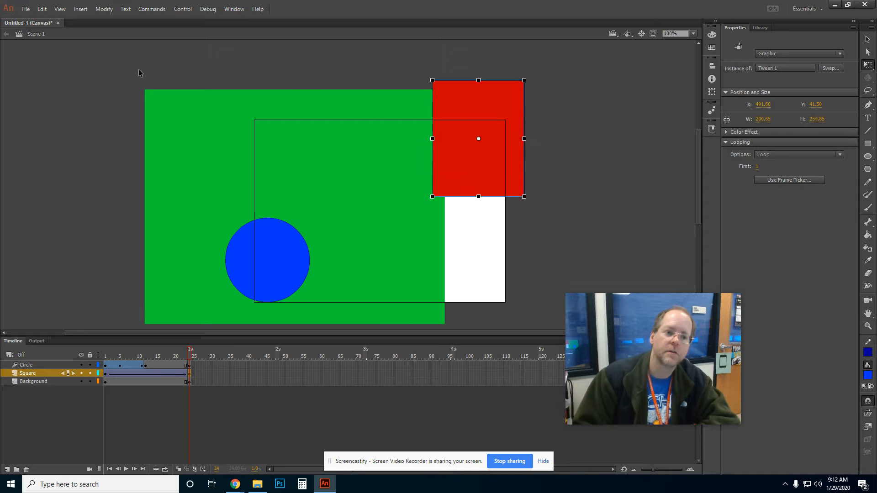
# Step: Review the Transform commands available for the red square, dismiss them and deselect the square
pyautogui.click(103, 10)
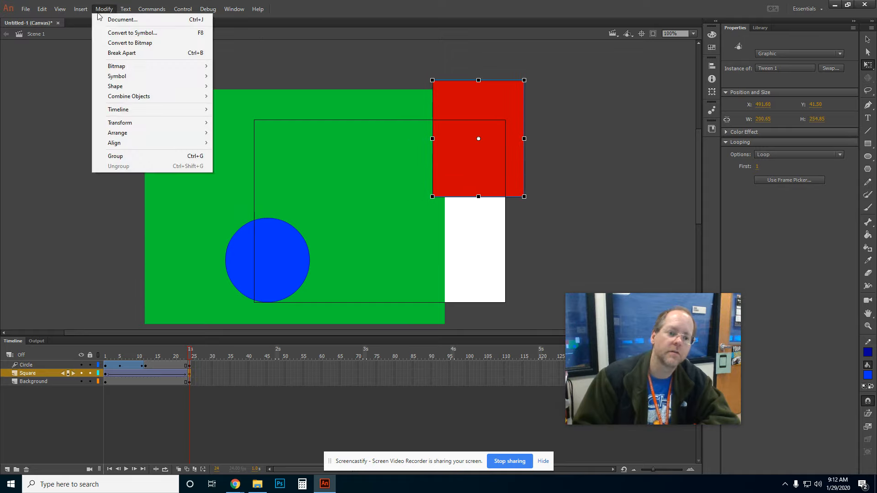
pyautogui.moveTo(161, 122)
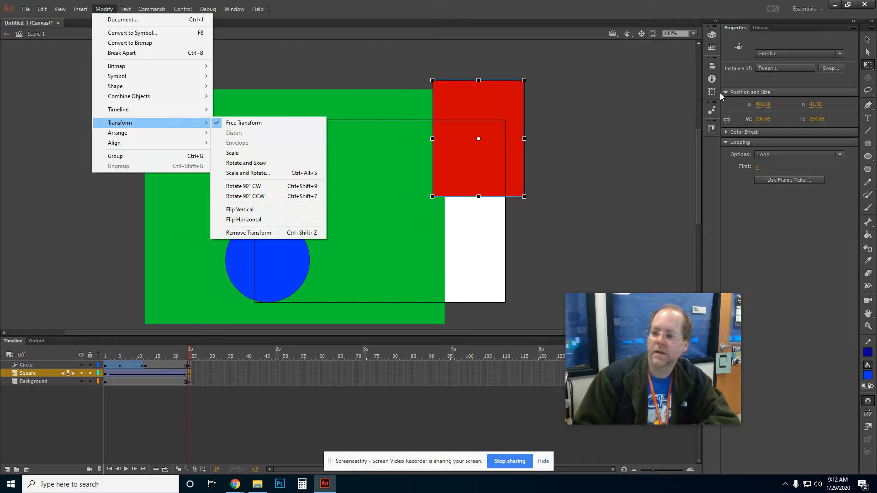
pyautogui.click(838, 84)
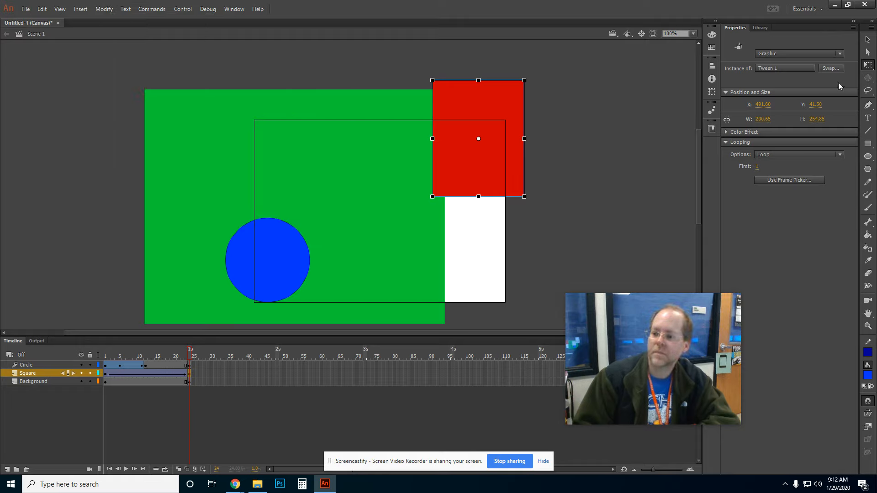
pyautogui.click(482, 255)
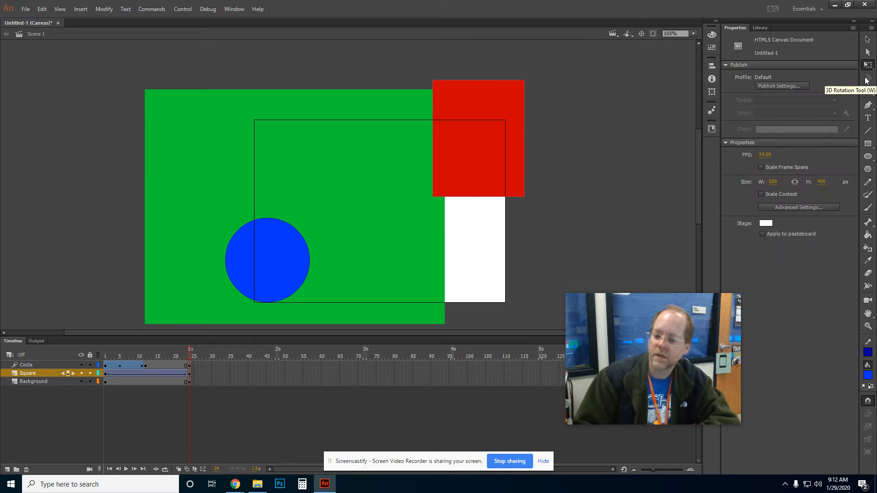
# Step: Look through the Lasso tool variants and point out the Pen and Line tools
pyautogui.click(868, 91)
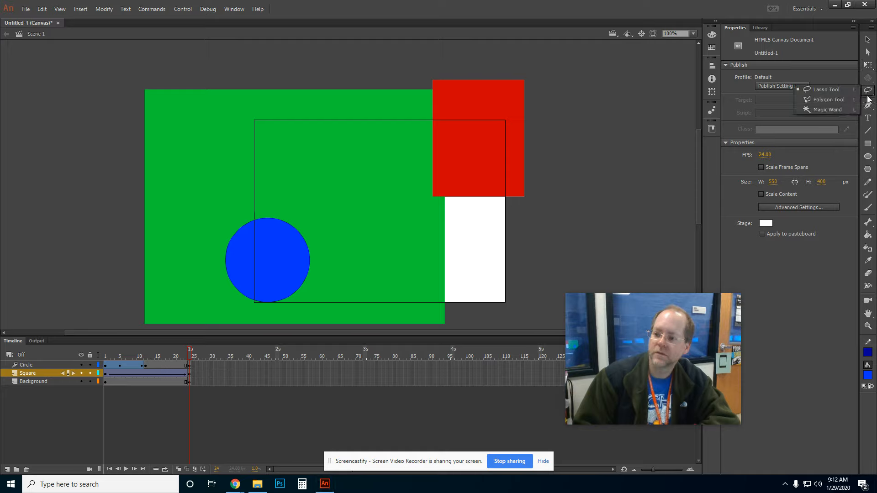
pyautogui.click(869, 105)
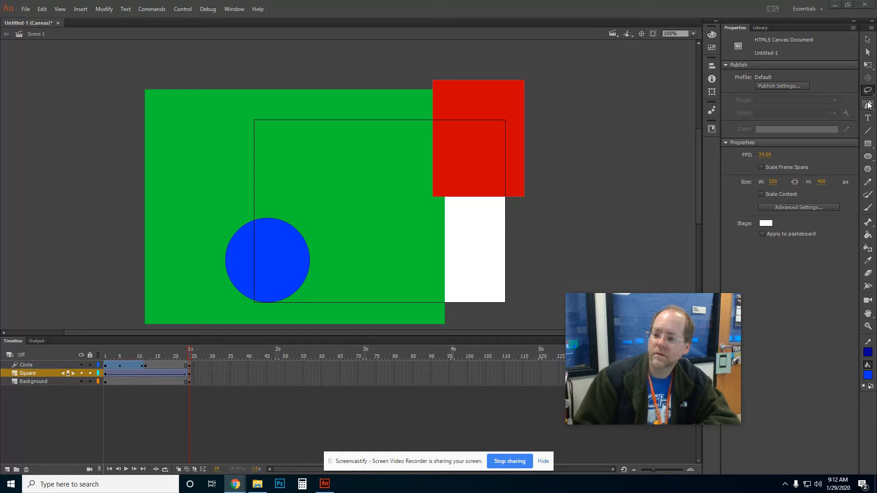
pyautogui.click(869, 131)
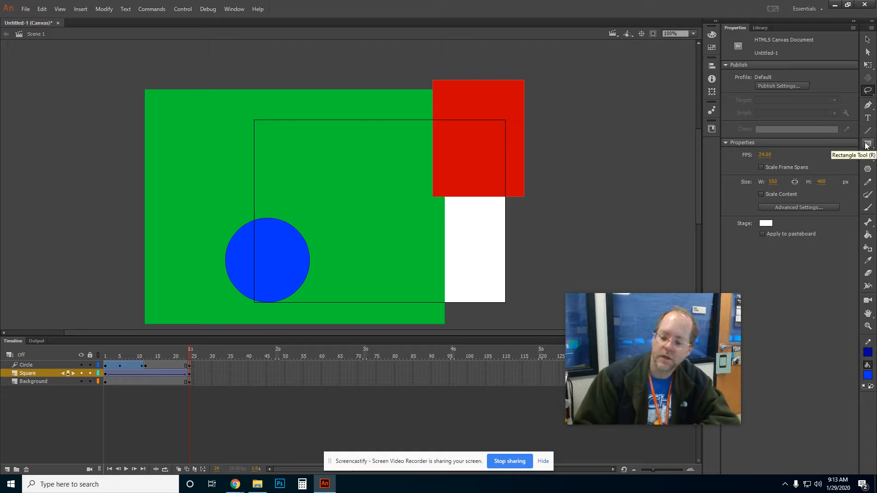
# Step: Examine the PolyStar tool's options for style, number of sides and star point size, and cancel the settings dialog
pyautogui.click(868, 169)
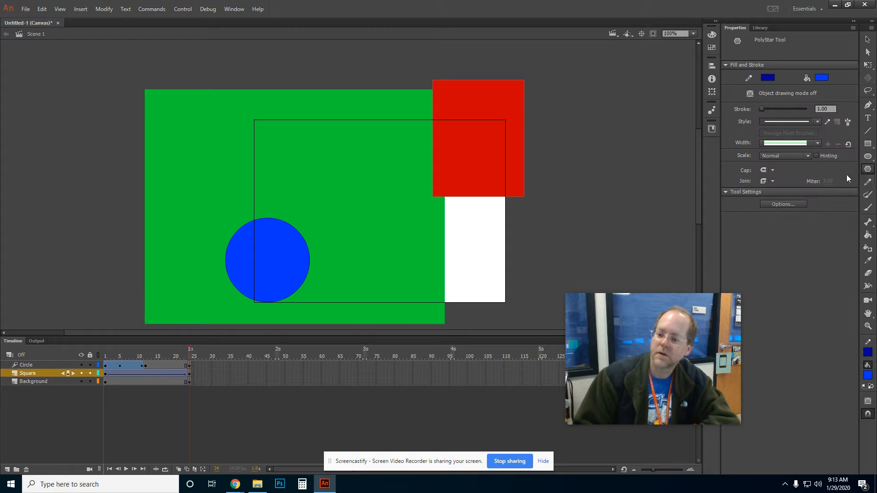
pyautogui.click(795, 204)
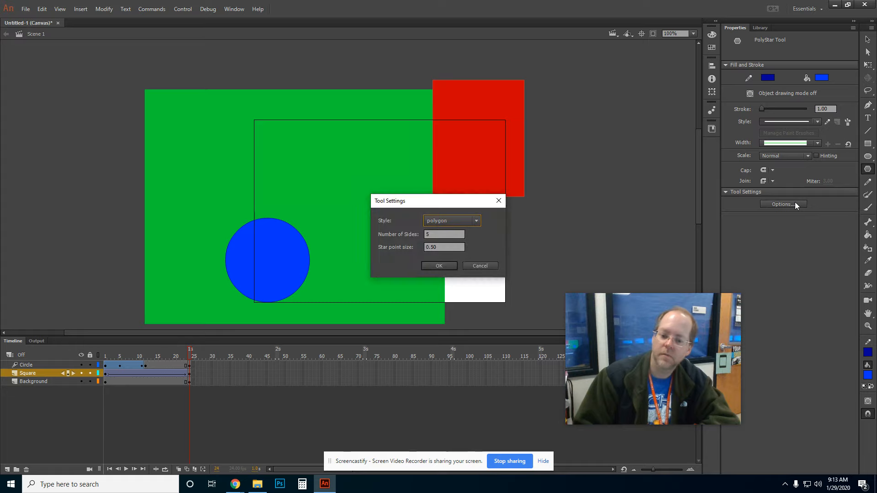
pyautogui.moveTo(438, 204); pyautogui.dragTo(782, 227)
pyautogui.moveTo(782, 257); pyautogui.dragTo(772, 259)
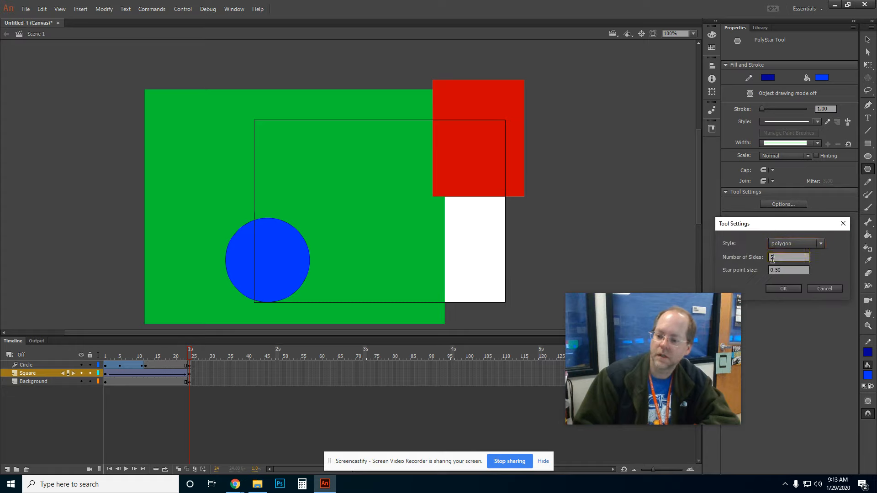
pyautogui.click(830, 289)
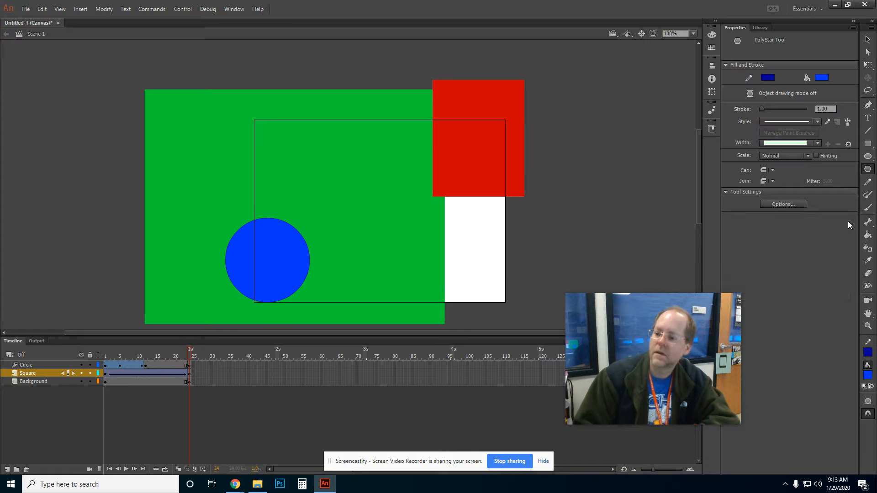
# Step: Compare the properties of the Pencil, Paint Brush and Brush tools
pyautogui.click(868, 182)
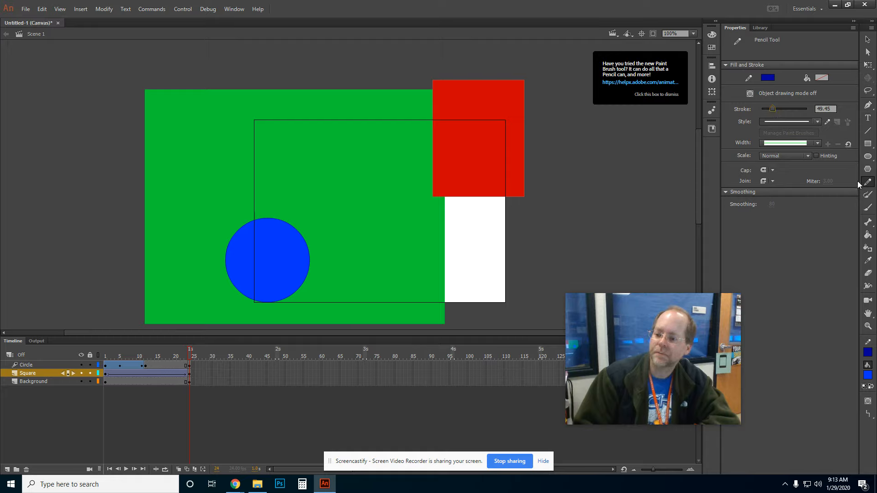
pyautogui.click(869, 198)
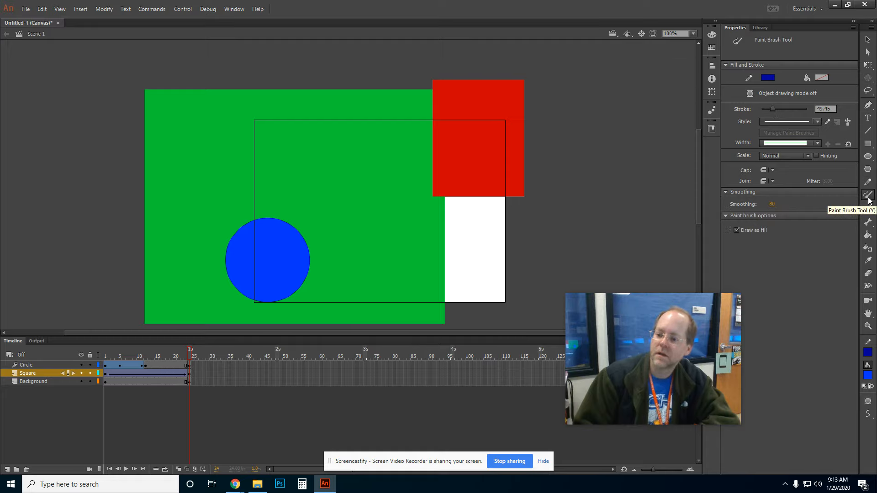
pyautogui.click(868, 211)
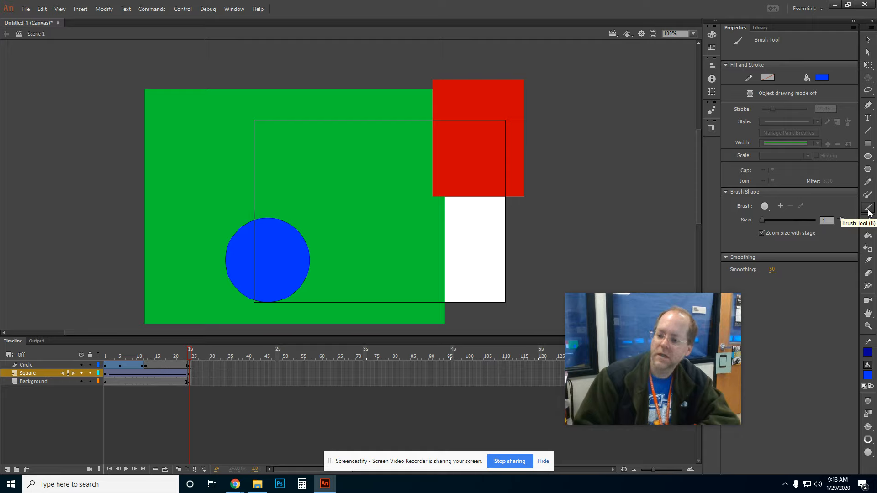
# Step: Activate the Paint Brush tool and set its drawing mode to Straighten
pyautogui.click(867, 197)
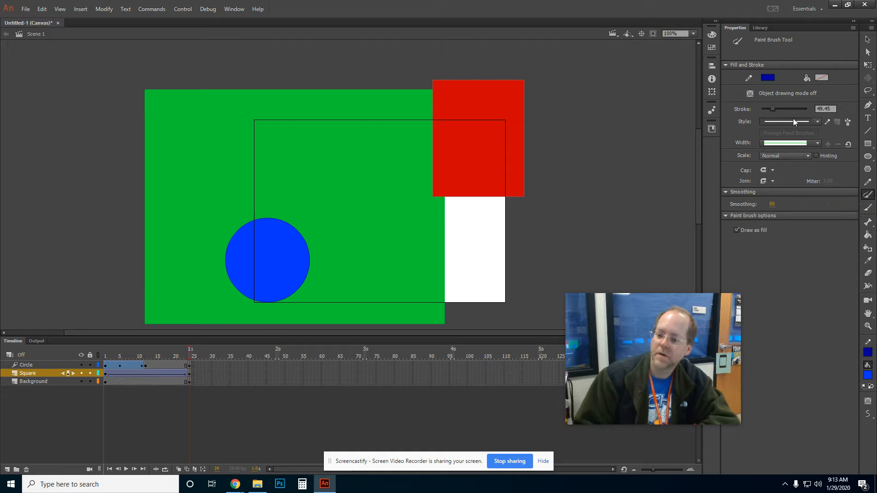
pyautogui.click(867, 414)
pyautogui.click(842, 419)
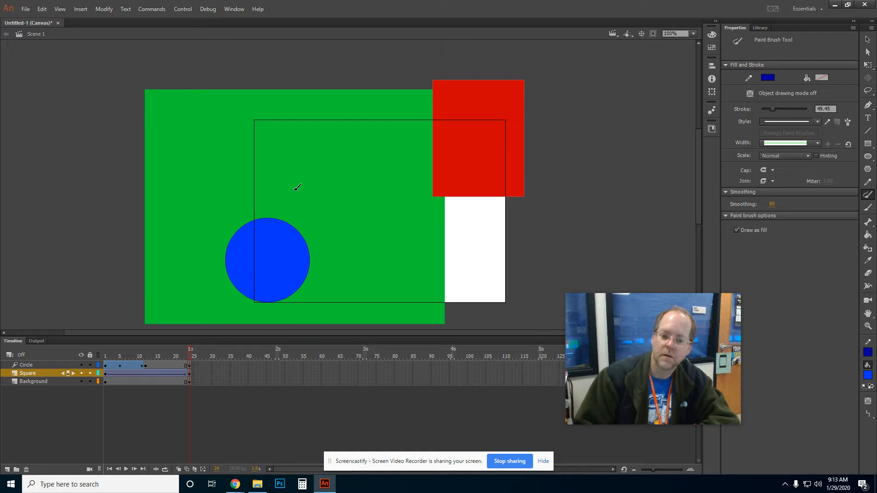
# Step: Paint a diagonal stroke and zigzags over the green background to compare the Paint Brush's Straighten and Smooth drawing modes
pyautogui.moveTo(297, 188); pyautogui.dragTo(439, 283)
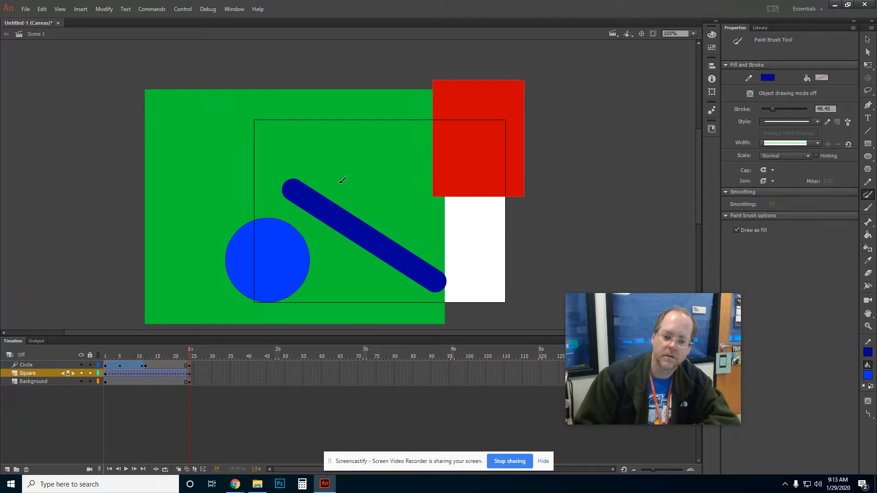
pyautogui.moveTo(341, 181)
pyautogui.mouseDown()
pyautogui.moveTo(405, 131)
pyautogui.moveTo(436, 200)
pyautogui.moveTo(476, 196)
pyautogui.moveTo(477, 214)
pyautogui.mouseUp()
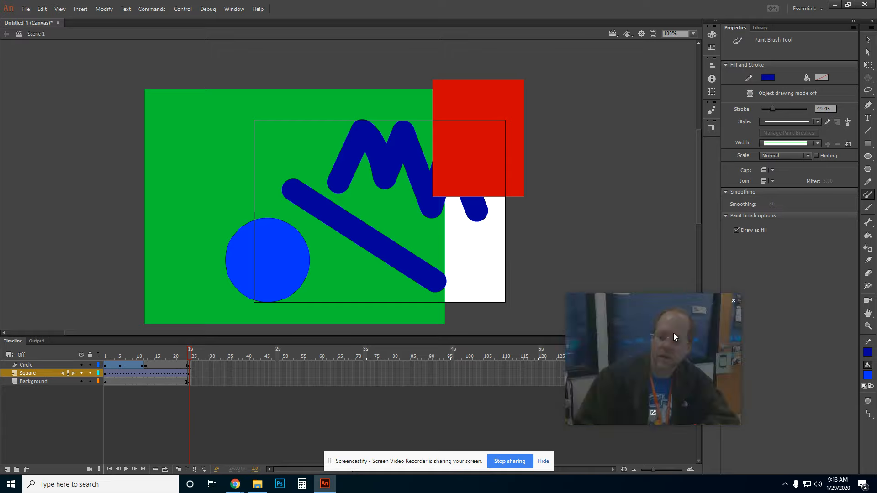
pyautogui.click(868, 414)
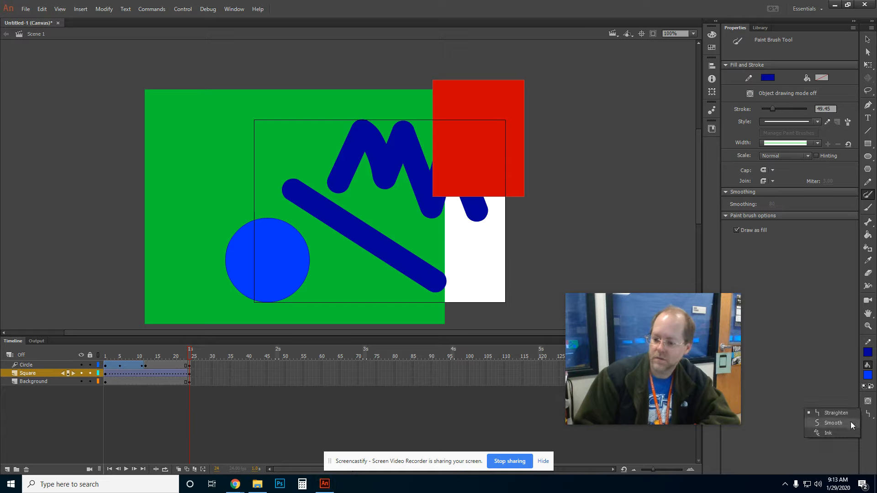
pyautogui.click(849, 423)
pyautogui.moveTo(345, 287)
pyautogui.mouseDown()
pyautogui.moveTo(392, 311)
pyautogui.moveTo(435, 253)
pyautogui.moveTo(484, 243)
pyautogui.moveTo(519, 319)
pyautogui.mouseUp()
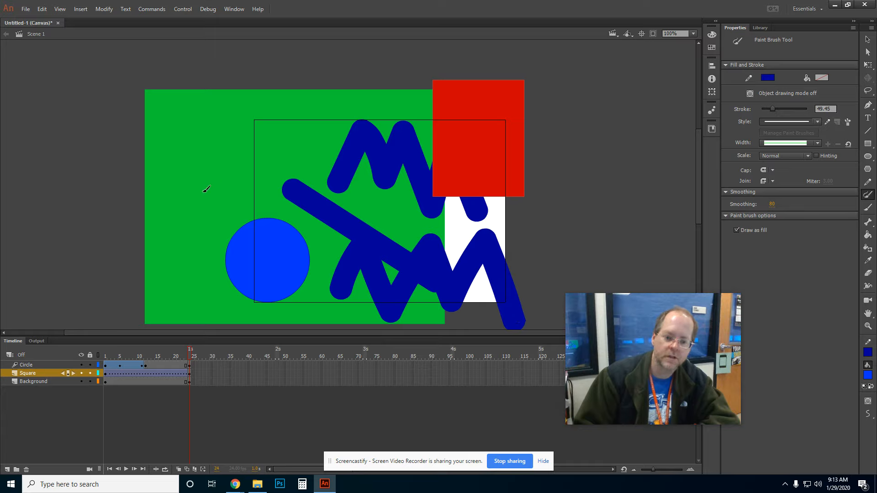
pyautogui.moveTo(207, 189)
pyautogui.mouseDown()
pyautogui.moveTo(218, 141)
pyautogui.moveTo(314, 104)
pyautogui.moveTo(343, 142)
pyautogui.mouseUp()
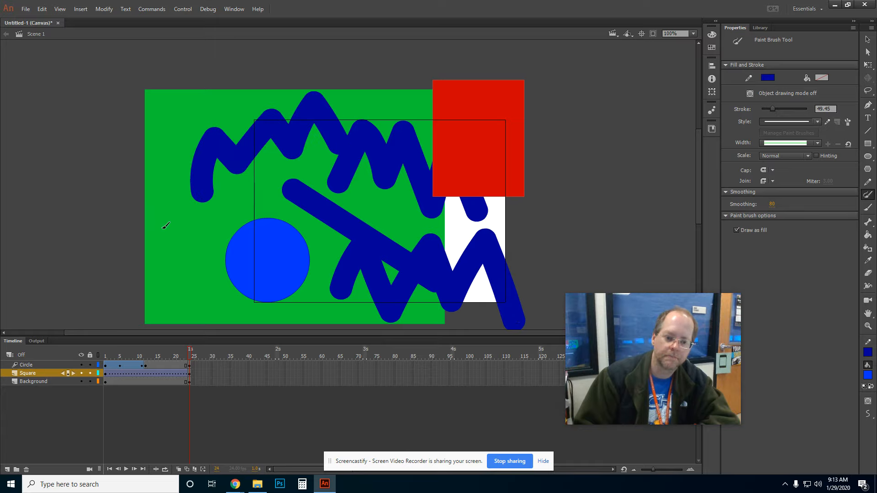
pyautogui.moveTo(164, 226)
pyautogui.mouseDown()
pyautogui.moveTo(216, 230)
pyautogui.moveTo(153, 277)
pyautogui.moveTo(211, 288)
pyautogui.mouseUp()
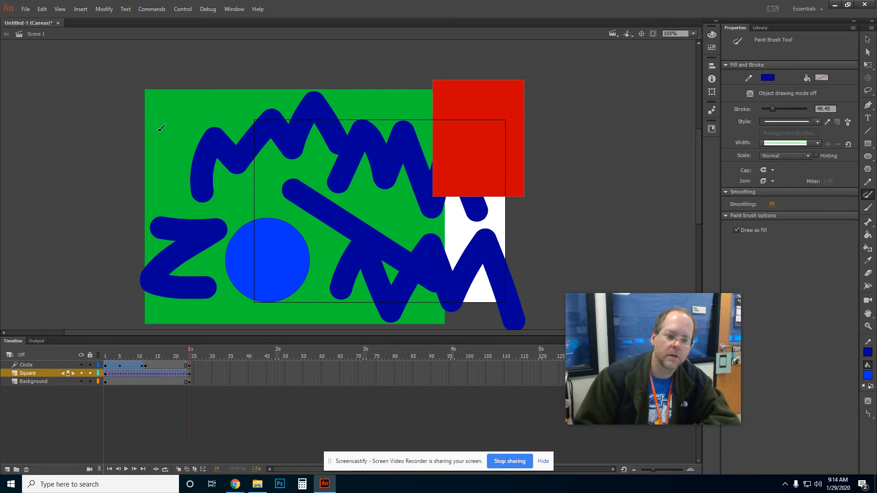
pyautogui.moveTo(124, 123)
pyautogui.mouseDown()
pyautogui.moveTo(192, 137)
pyautogui.moveTo(119, 174)
pyautogui.moveTo(184, 189)
pyautogui.mouseUp()
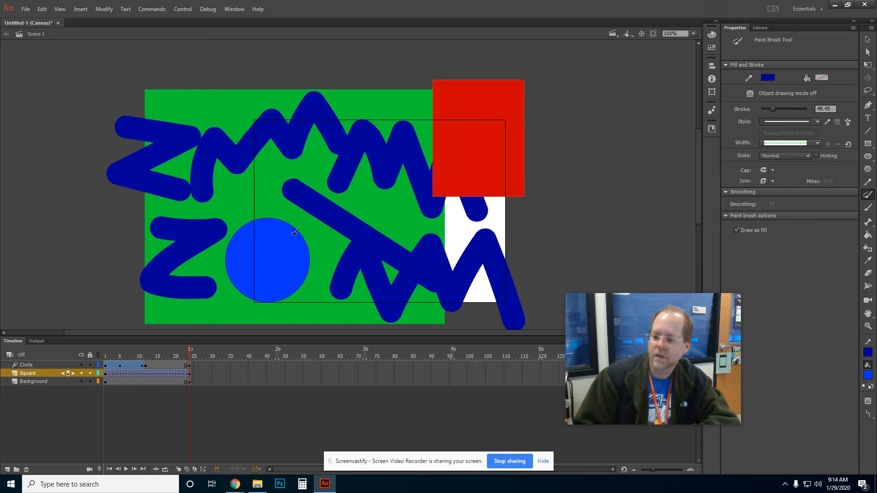
# Step: Look through the Paint Brush drawing modes, the Brush tool's properties and the Bone tool variants
pyautogui.click(867, 415)
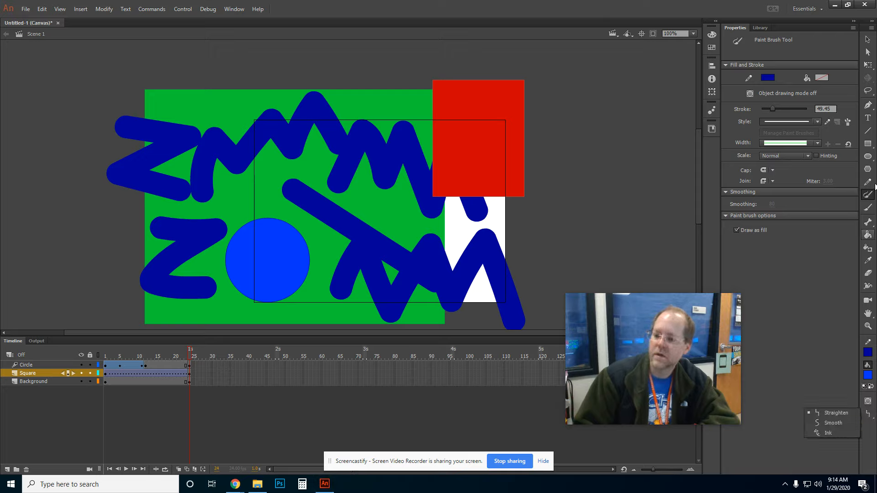
pyautogui.click(870, 185)
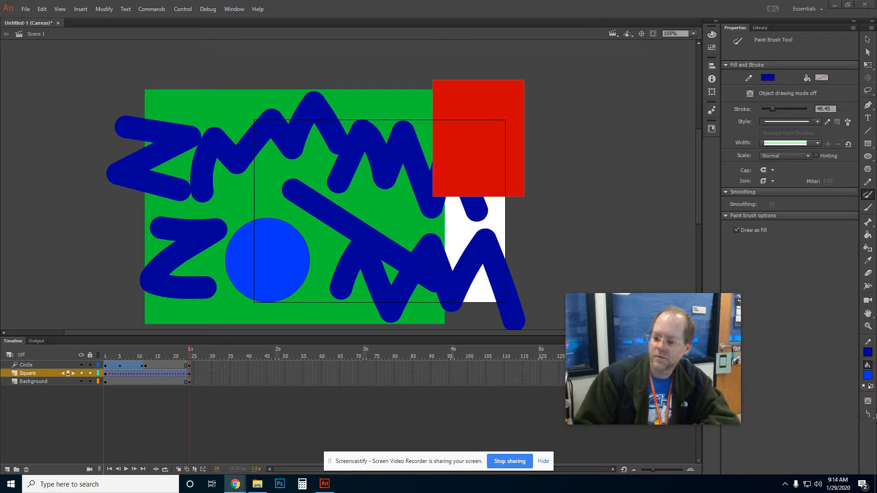
pyautogui.click(867, 208)
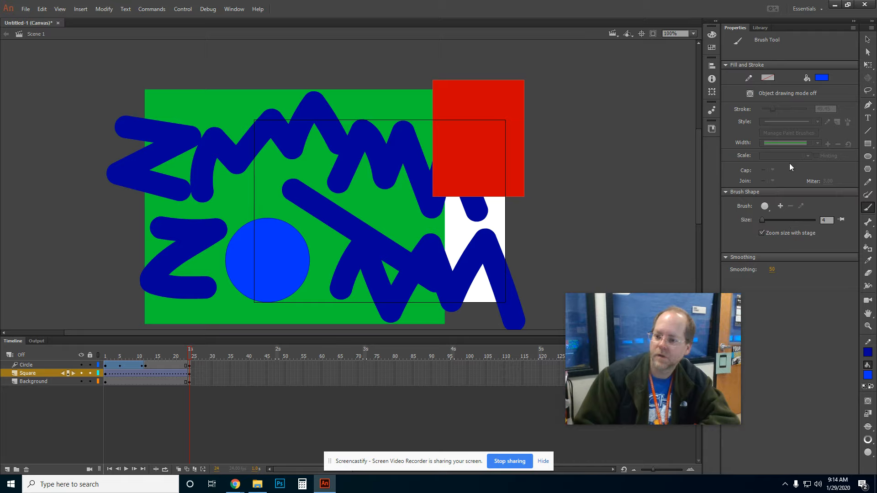
pyautogui.click(867, 222)
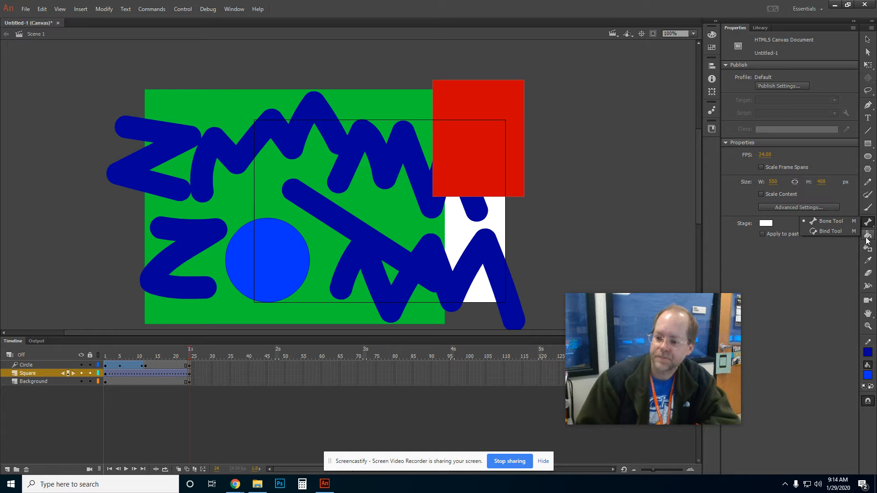
# Step: Sample the red square's colour as the fill colour with the Eyedropper tool
pyautogui.click(866, 241)
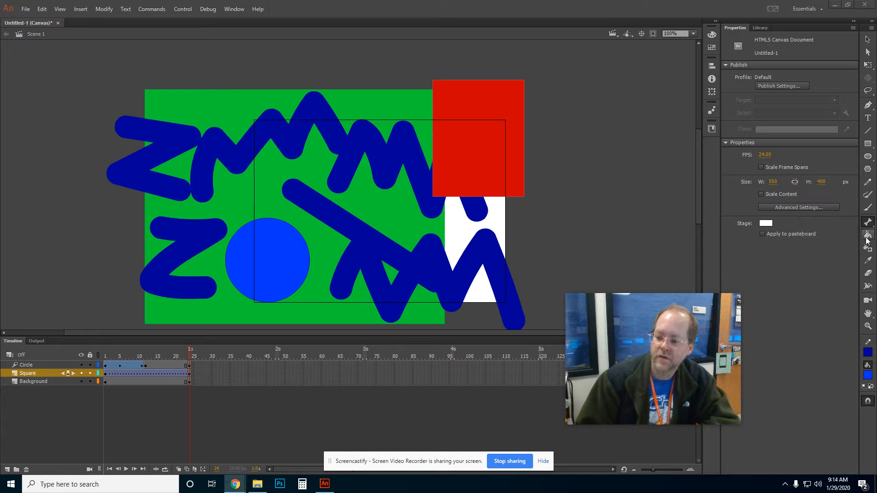
pyautogui.click(868, 261)
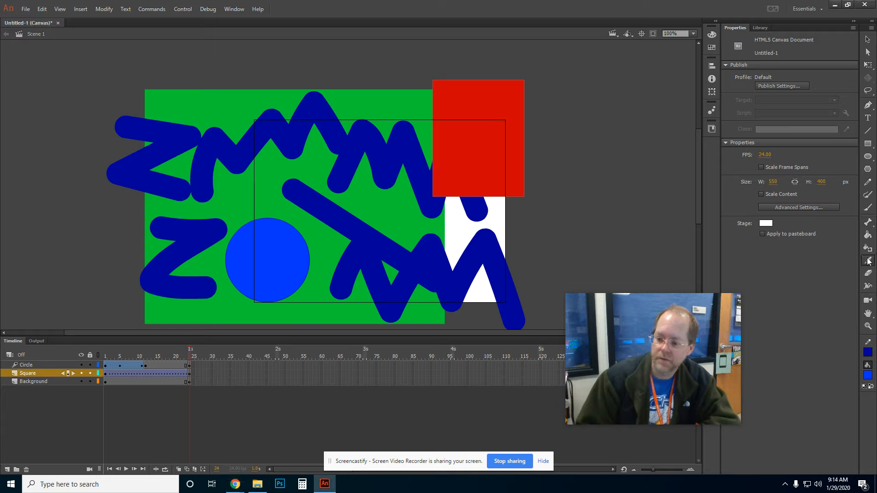
pyautogui.click(507, 167)
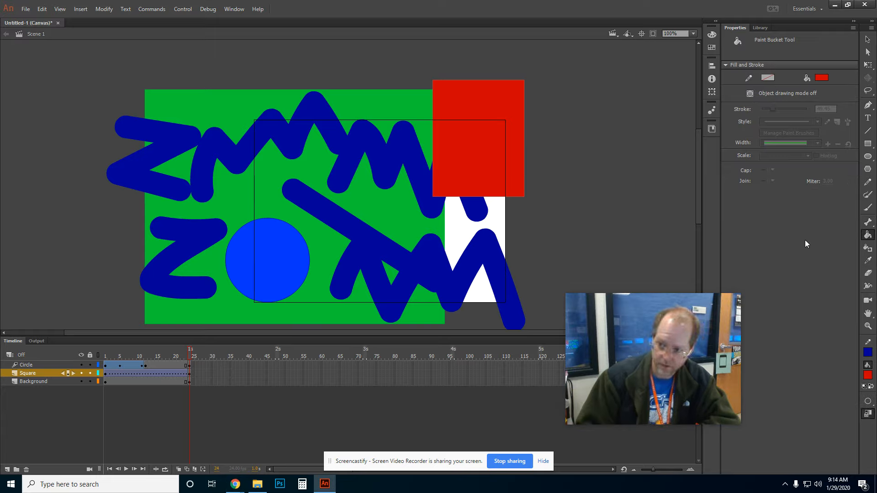
# Step: Erase several thin diagonal lines across the red square, the painted zigzags and the blue circle area with the Eraser tool
pyautogui.click(868, 273)
pyautogui.moveTo(506, 178); pyautogui.dragTo(430, 149)
pyautogui.moveTo(500, 198); pyautogui.dragTo(416, 127)
pyautogui.moveTo(478, 198); pyautogui.dragTo(403, 117)
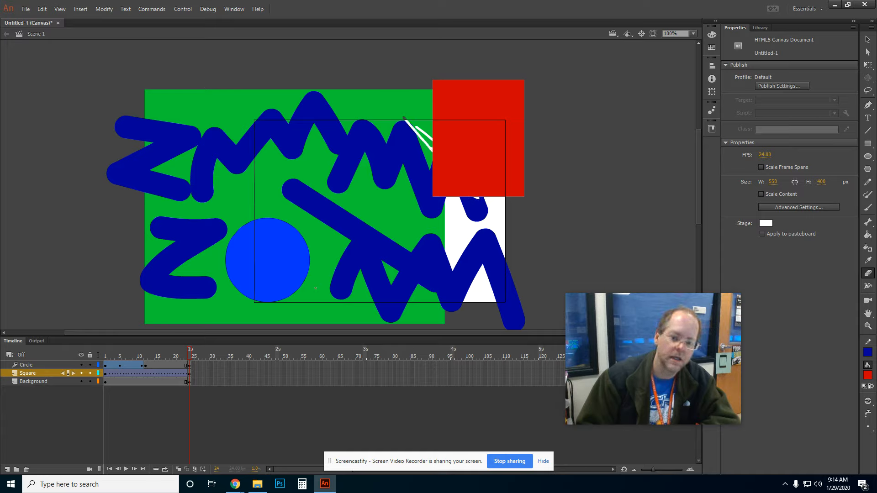
pyautogui.moveTo(310, 291); pyautogui.dragTo(155, 204)
pyautogui.moveTo(378, 211); pyautogui.dragTo(665, 74)
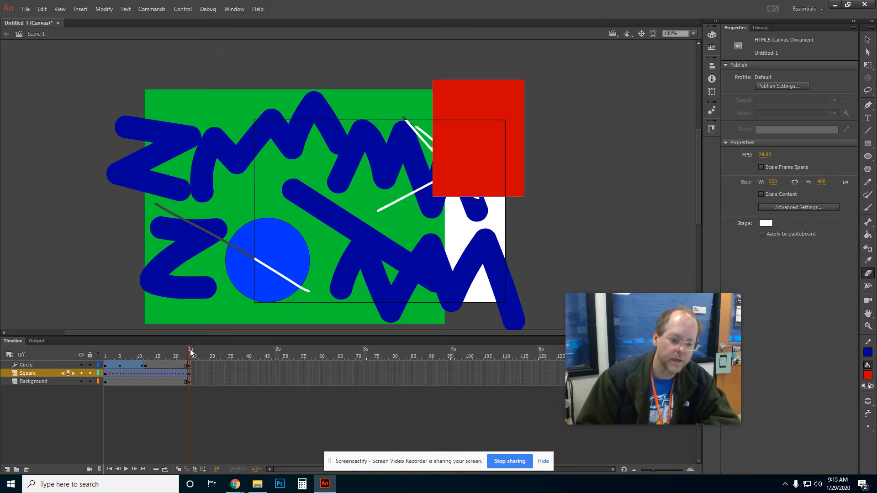
# Step: Move the playhead back to frame 4 and activate the Camera to add a camera layer
pyautogui.moveTo(190, 351); pyautogui.dragTo(116, 356)
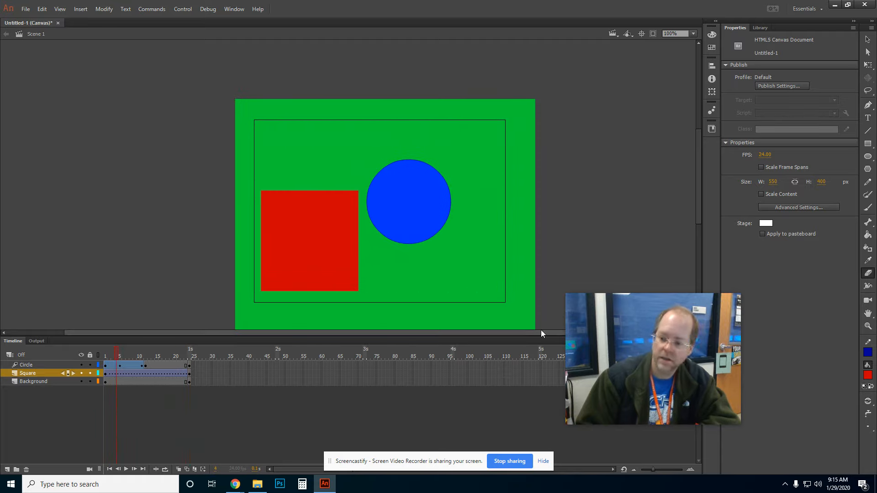
pyautogui.click(868, 286)
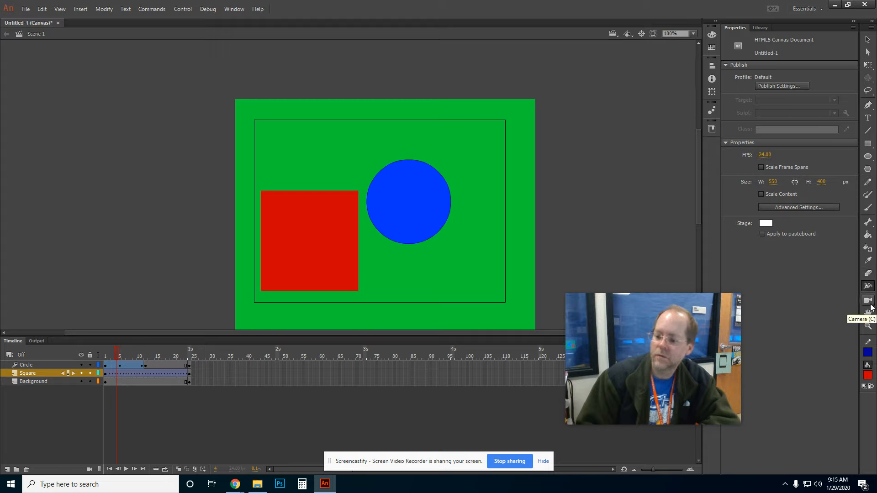
pyautogui.click(869, 303)
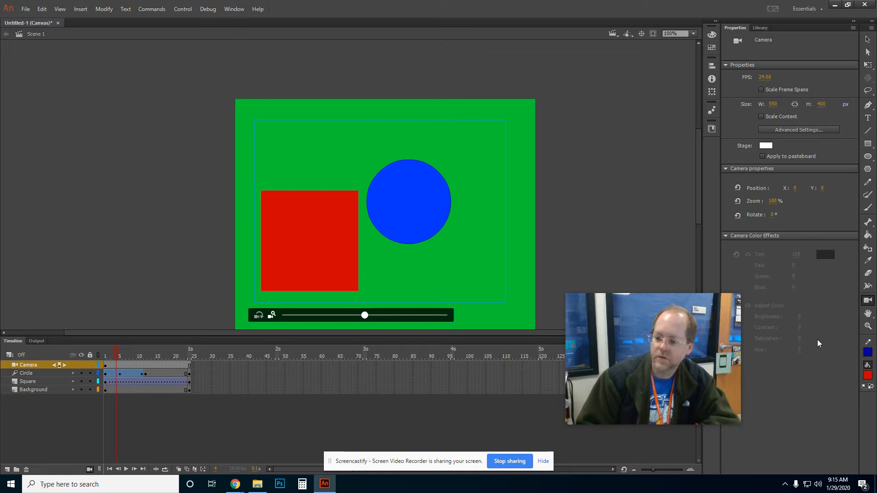
# Step: Pan the stage around with the Hand tool and select the Circle layer
pyautogui.click(867, 314)
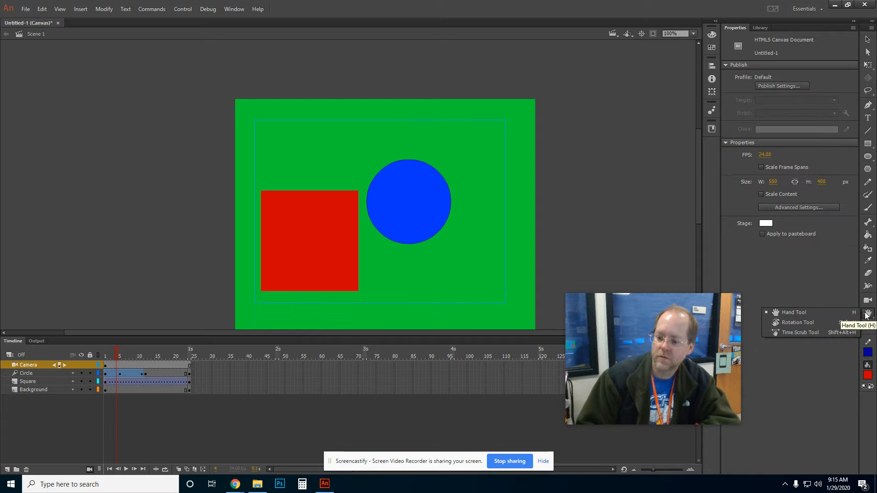
pyautogui.click(468, 231)
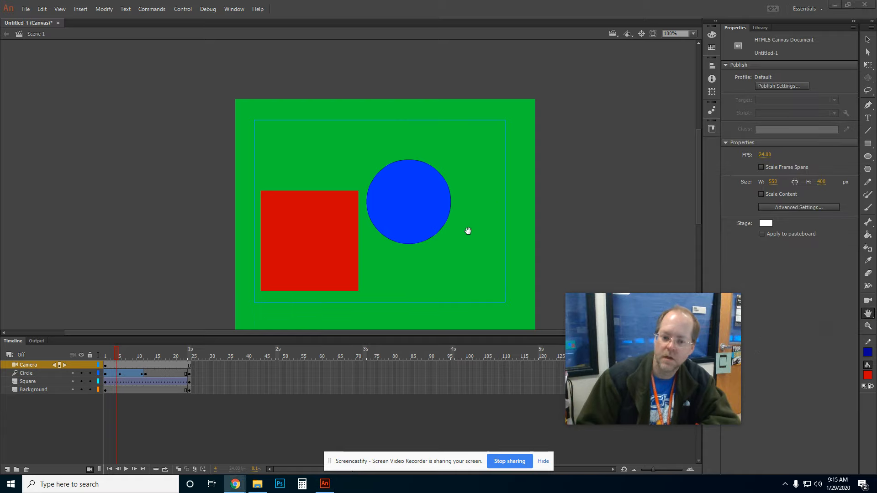
pyautogui.moveTo(471, 238); pyautogui.dragTo(420, 235)
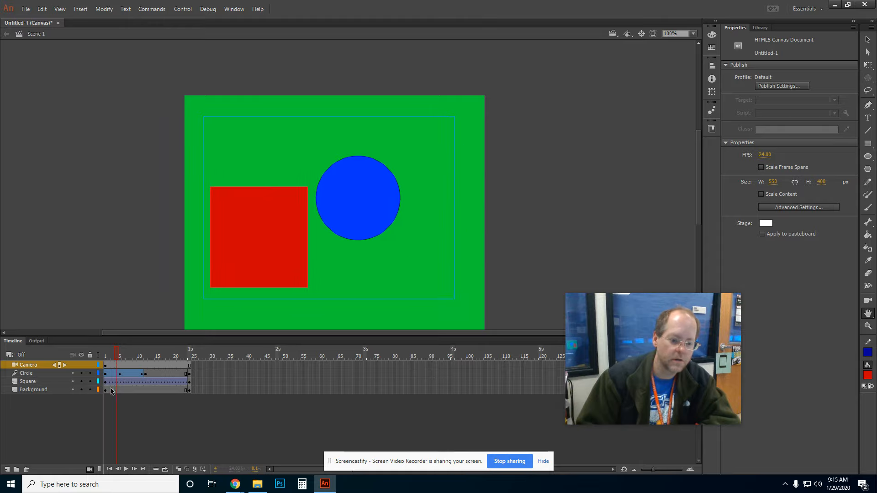
pyautogui.click(72, 374)
pyautogui.moveTo(314, 269); pyautogui.dragTo(358, 255)
pyautogui.moveTo(653, 356); pyautogui.dragTo(794, 344)
pyautogui.moveTo(699, 201)
pyautogui.mouseDown()
pyautogui.moveTo(701, 227)
pyautogui.moveTo(699, 213)
pyautogui.mouseUp()
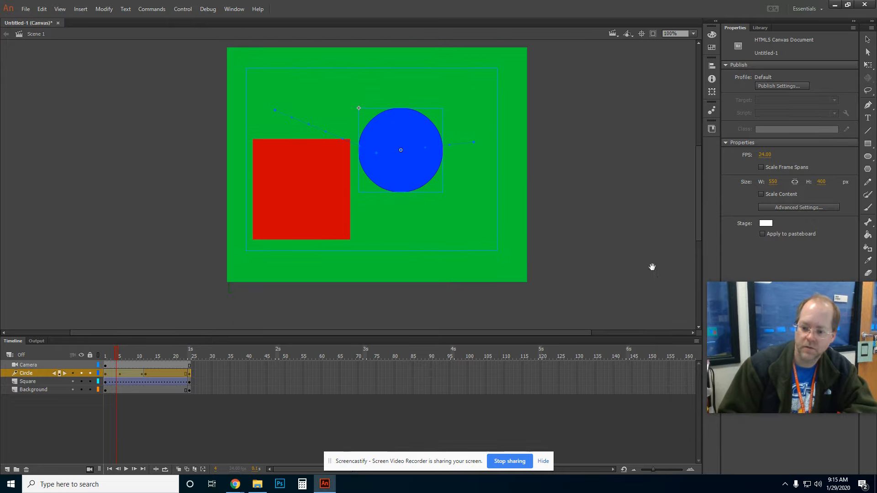
# Step: View the stage at 400%, fitted in the window, and at 50% magnification
pyautogui.click(694, 34)
pyautogui.click(684, 114)
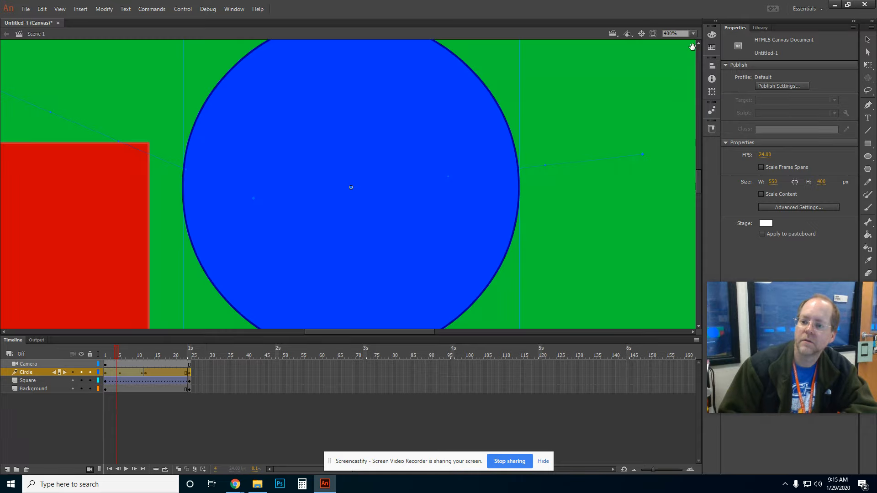
pyautogui.click(693, 35)
pyautogui.click(693, 44)
pyautogui.click(693, 34)
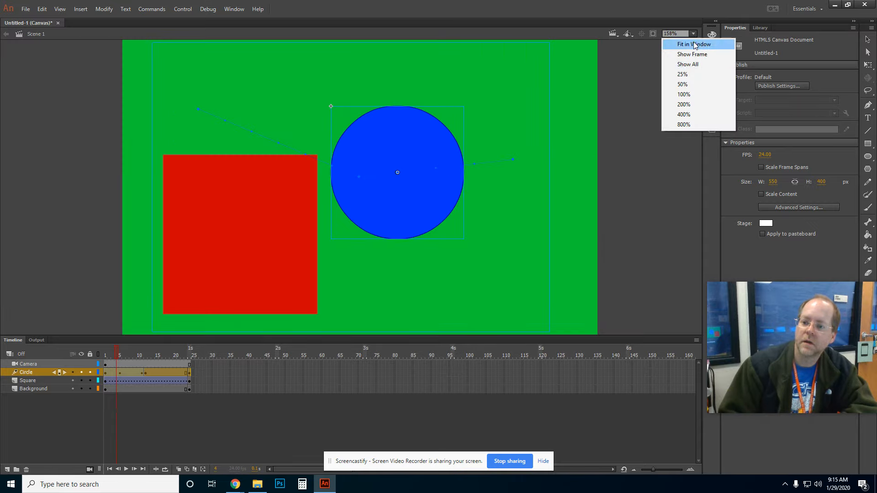
pyautogui.click(689, 85)
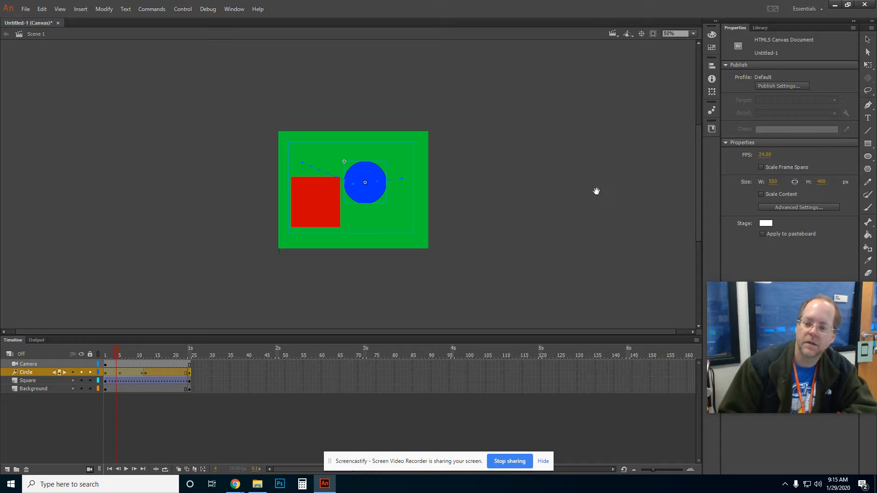
pyautogui.moveTo(782, 350); pyautogui.dragTo(679, 332)
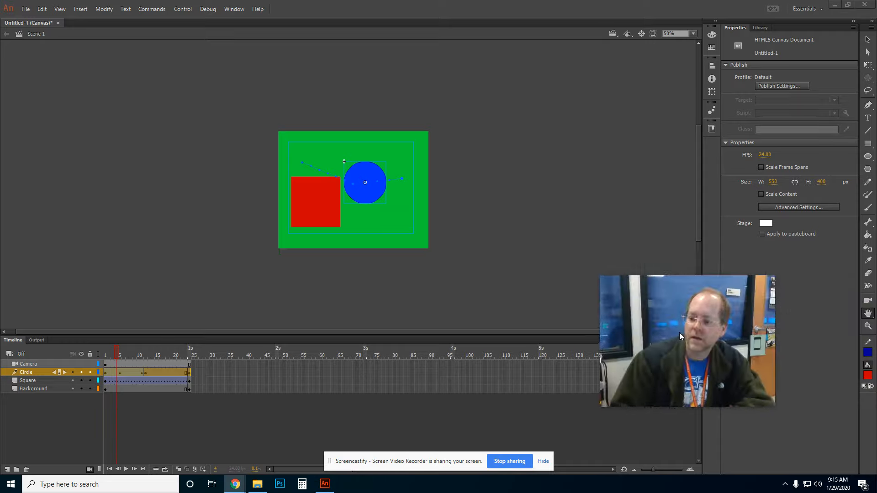
# Step: Zoom in twice on the stage with the Zoom tool, and return the magnification to 100%
pyautogui.click(868, 326)
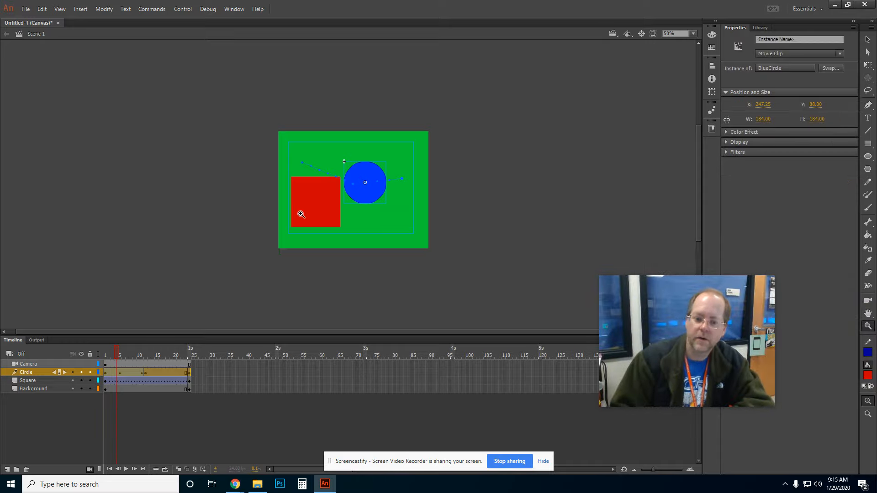
pyautogui.click(326, 210)
pyautogui.click(452, 199)
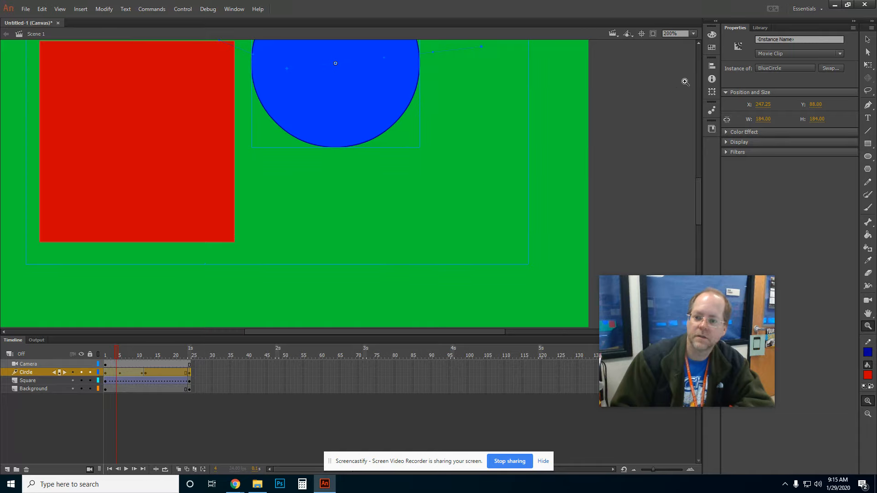
pyautogui.click(693, 33)
pyautogui.click(687, 94)
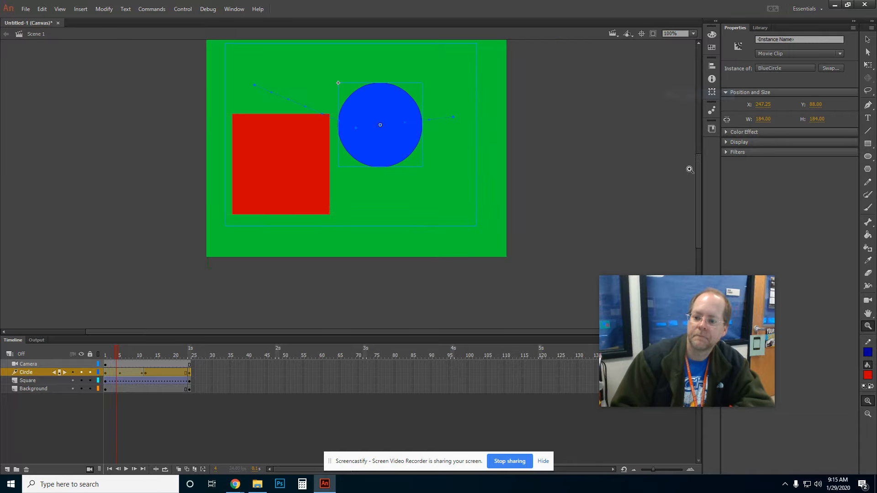
# Step: Swap the stroke and fill colours back and forth several times
pyautogui.click(871, 386)
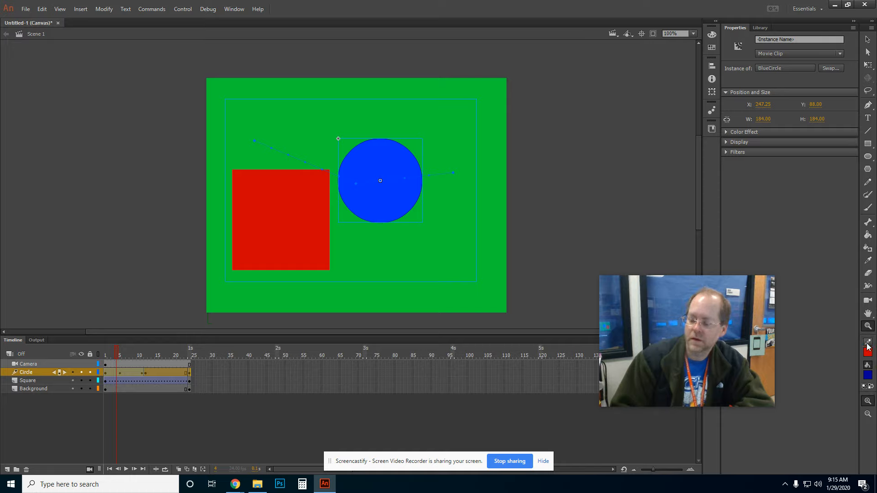
pyautogui.click(870, 386)
pyautogui.click(871, 387)
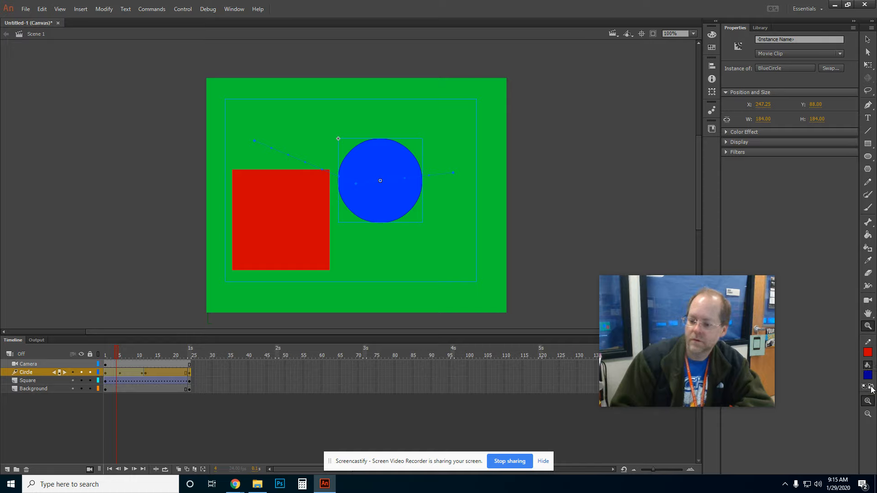
pyautogui.click(871, 387)
pyautogui.click(871, 387)
# Step: Reset the stroke and fill to the default black and white, and swap them to a white stroke and black fill
pyautogui.click(864, 387)
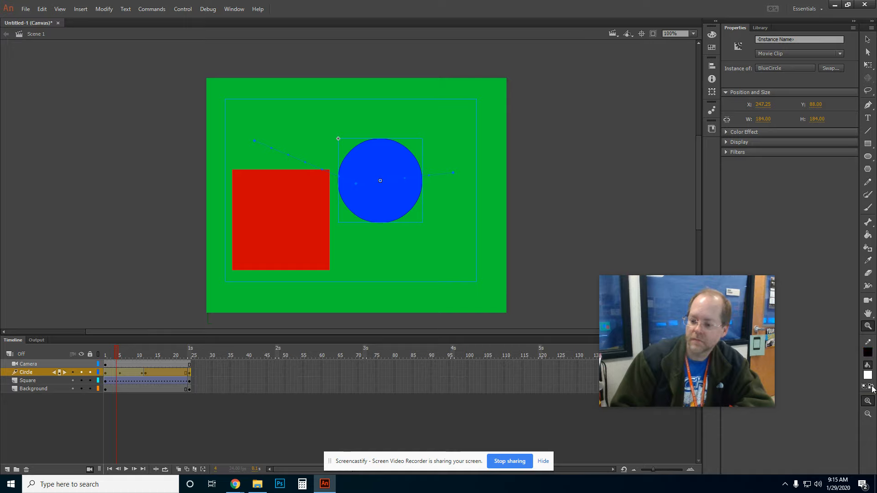
pyautogui.click(871, 387)
pyautogui.click(872, 387)
pyautogui.click(871, 387)
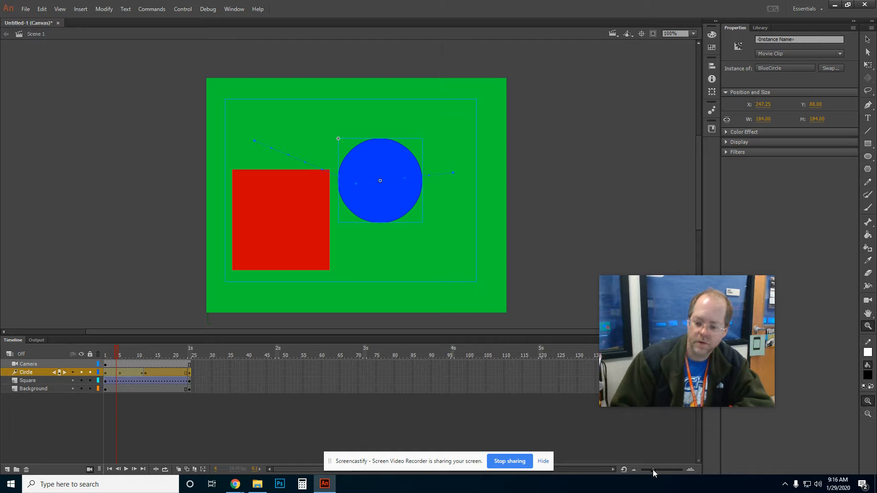
# Step: Enlarge the timeline view so that each frame is displayed wider
pyautogui.moveTo(653, 469); pyautogui.dragTo(661, 469)
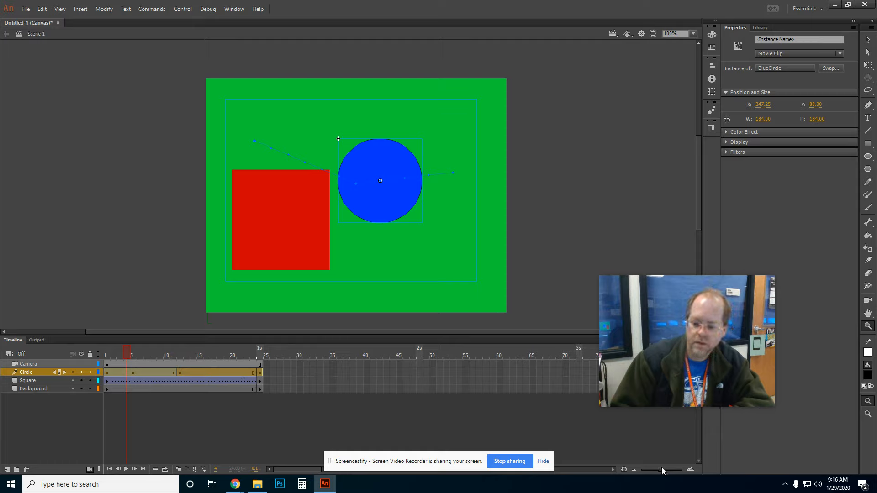
# Step: Enlarge the frame width in the timeline a little more and play the animation from the current frame
pyautogui.moveTo(661, 469); pyautogui.dragTo(659, 468)
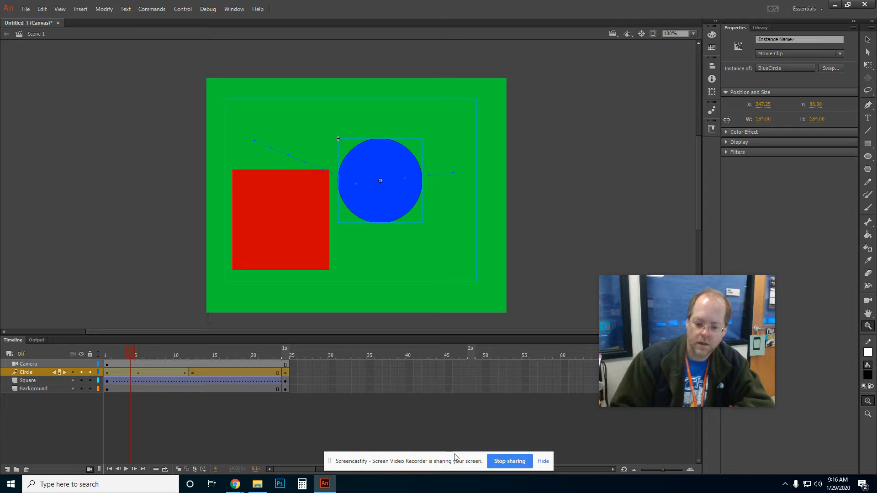
pyautogui.moveTo(456, 457); pyautogui.dragTo(446, 430)
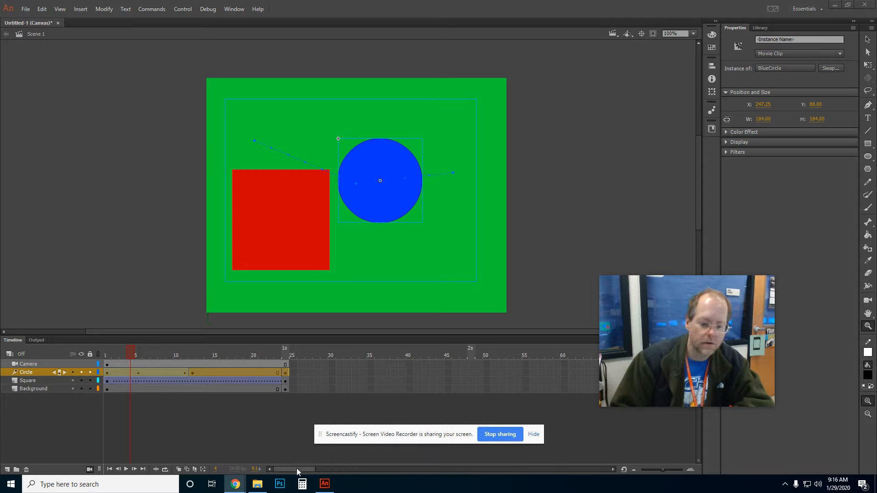
pyautogui.moveTo(296, 469)
pyautogui.mouseDown()
pyautogui.moveTo(577, 469)
pyautogui.moveTo(281, 467)
pyautogui.mouseUp()
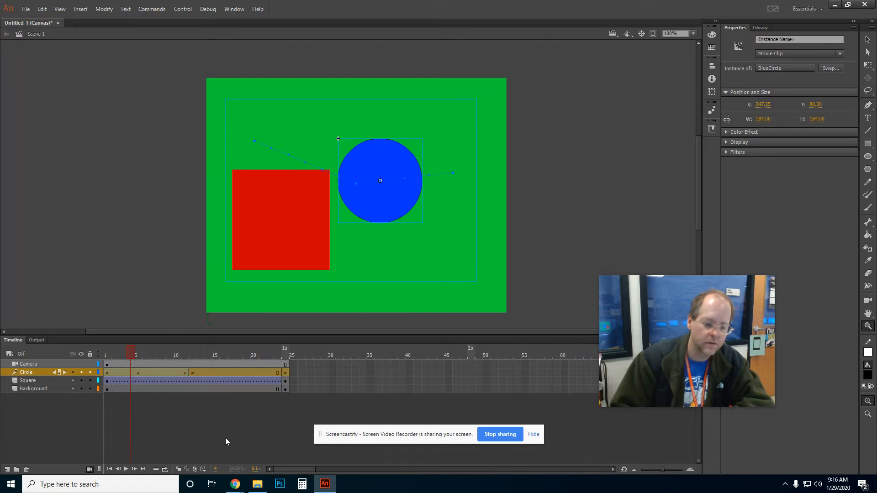
pyautogui.click(126, 470)
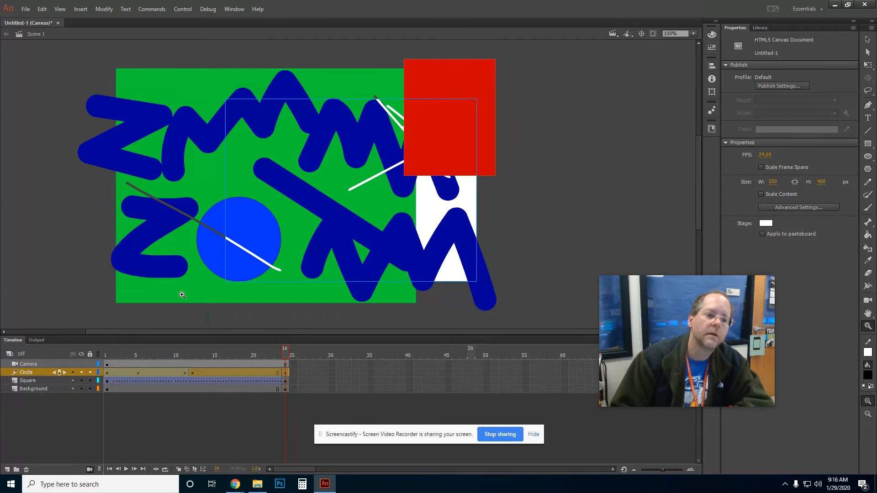
# Step: Examine the file types offered when saving the document under a new name, and leave without saving
pyautogui.click(23, 10)
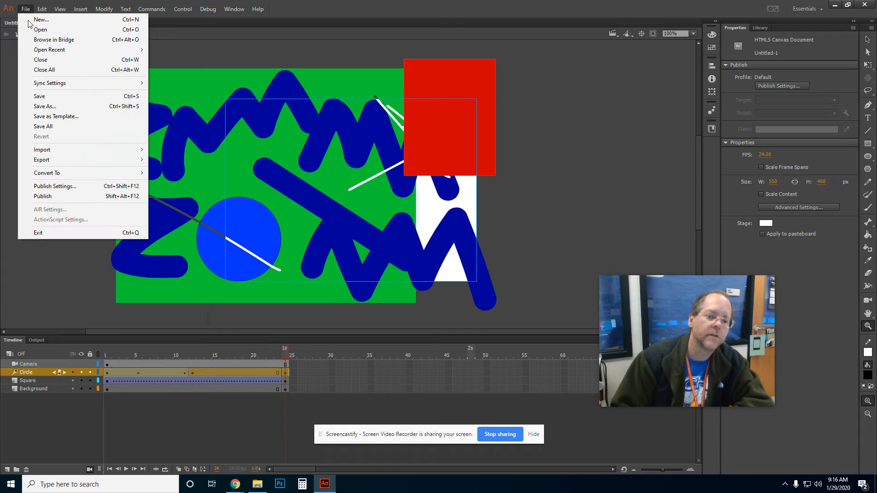
pyautogui.click(41, 106)
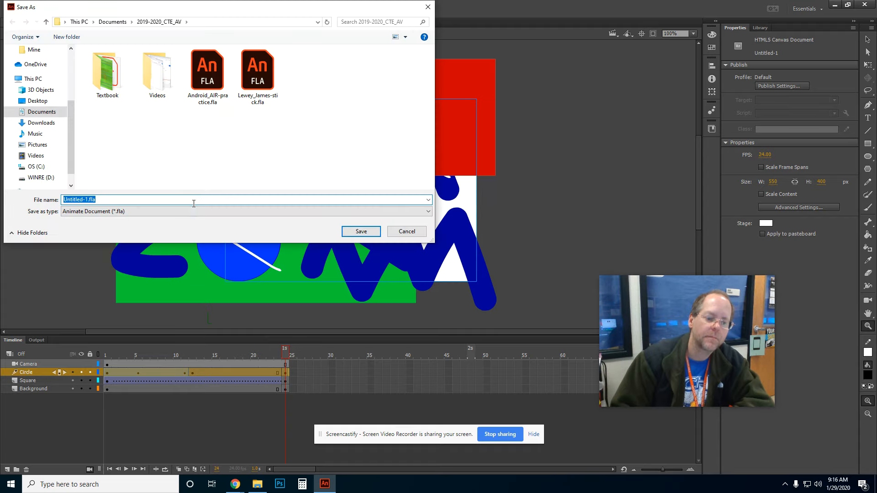
pyautogui.click(139, 215)
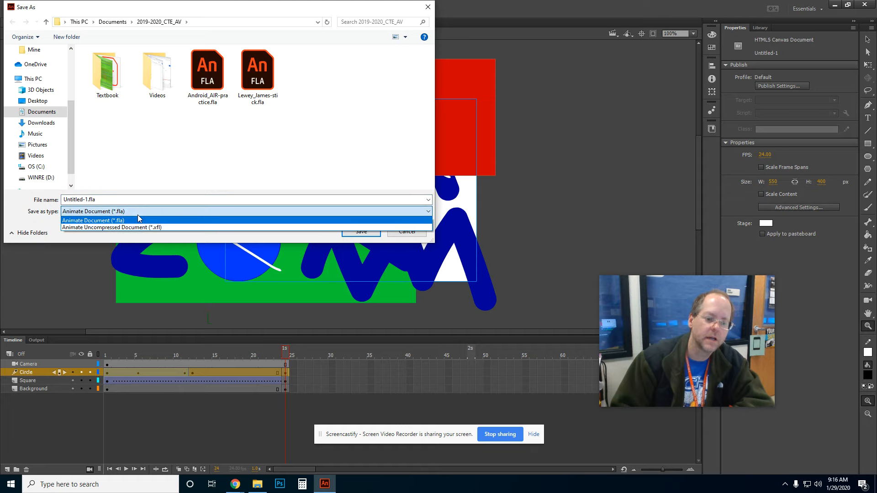
pyautogui.click(169, 240)
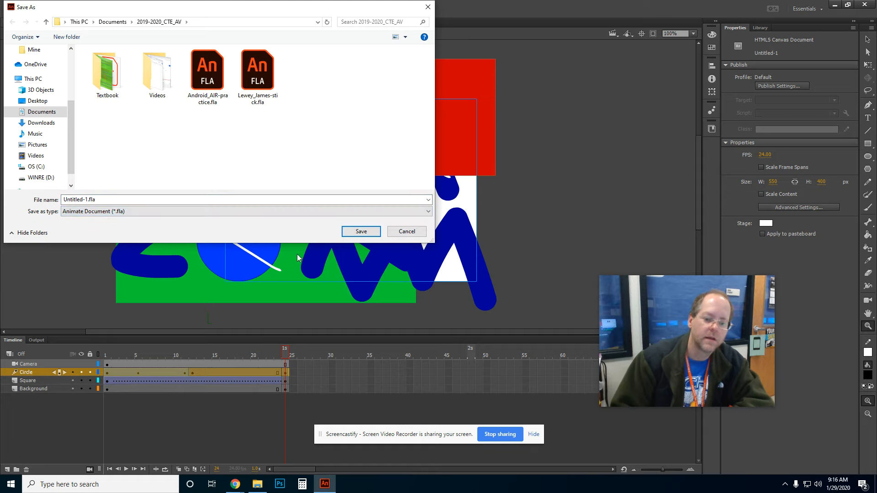
pyautogui.click(396, 237)
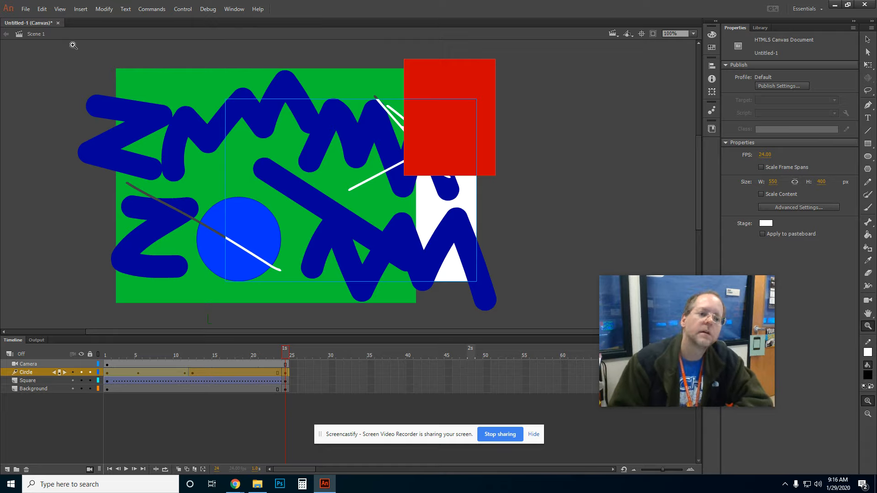
pyautogui.click(25, 8)
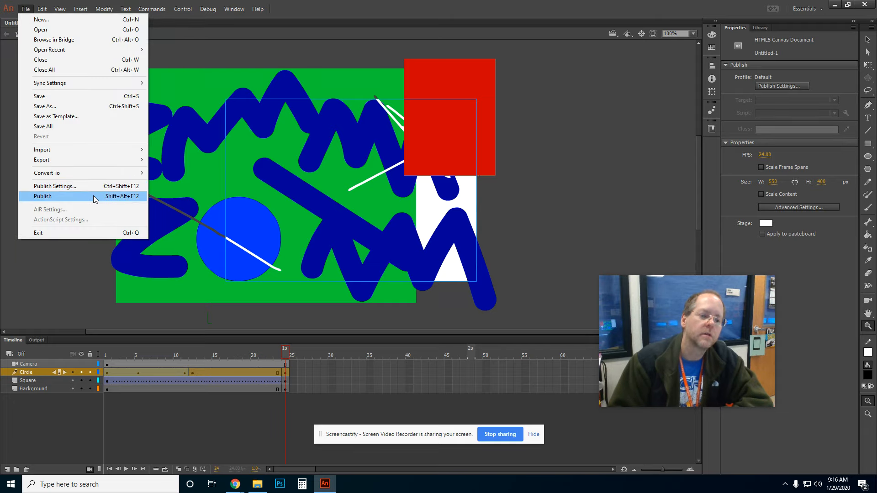
pyautogui.moveTo(112, 160)
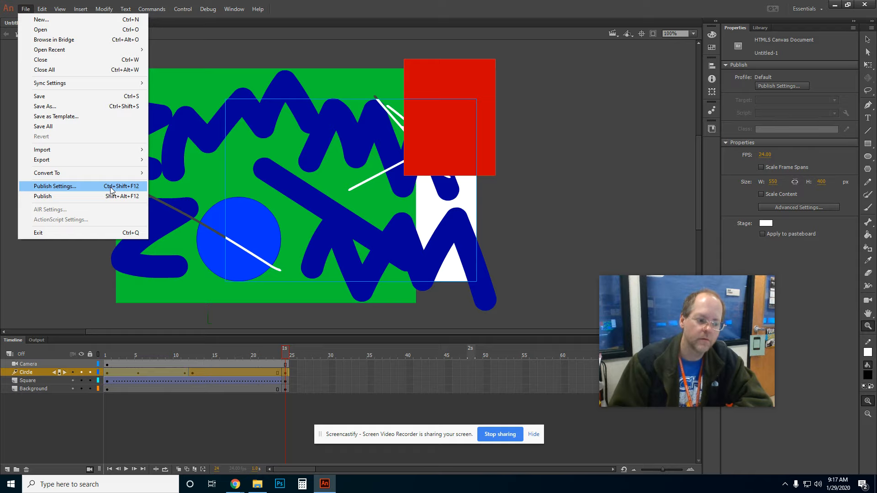
pyautogui.click(263, 64)
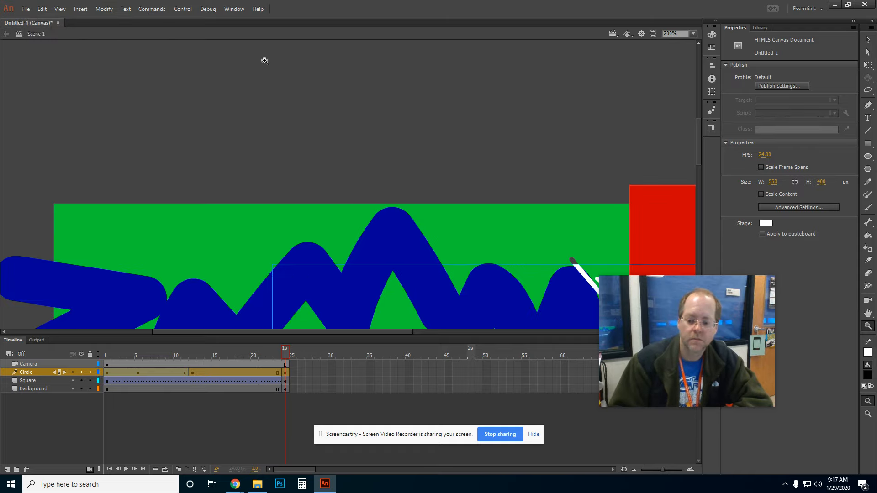